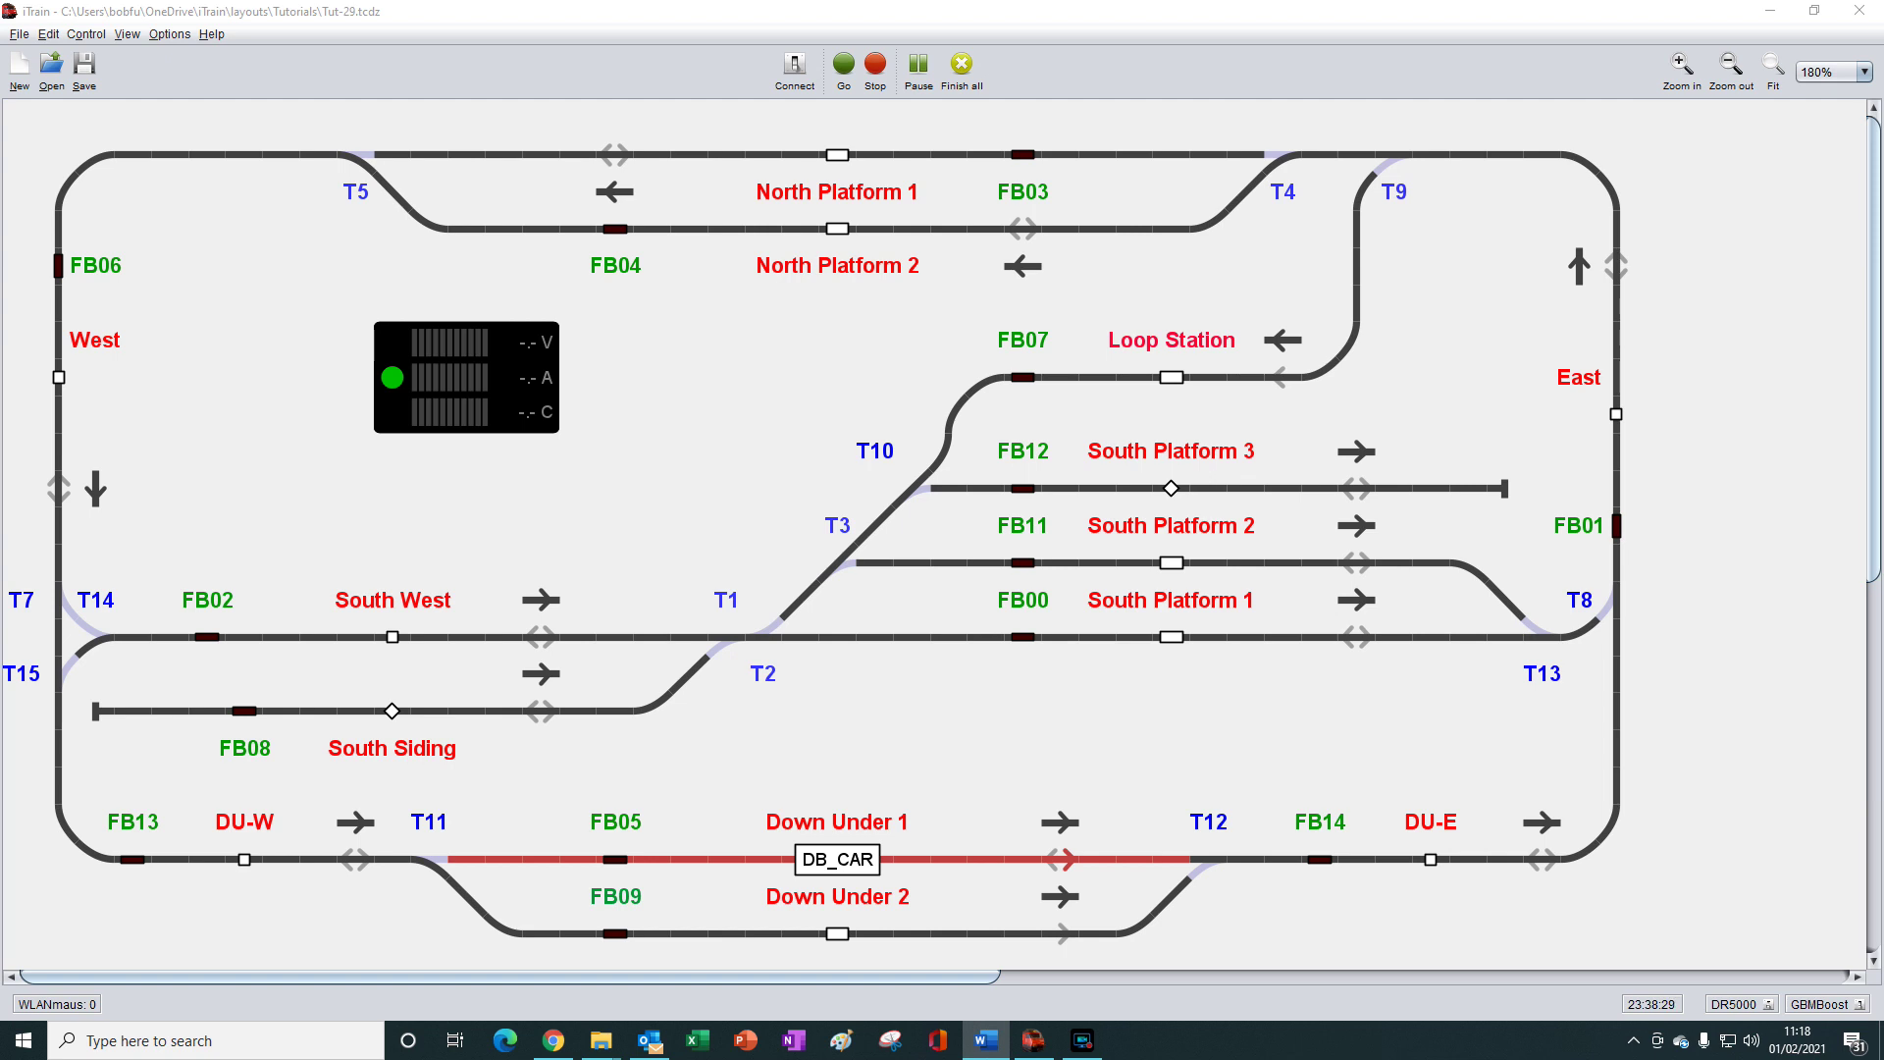
Bring the iTrain layout window in front of Word
{"action": "left_click", "coordinate": [720, 385]}
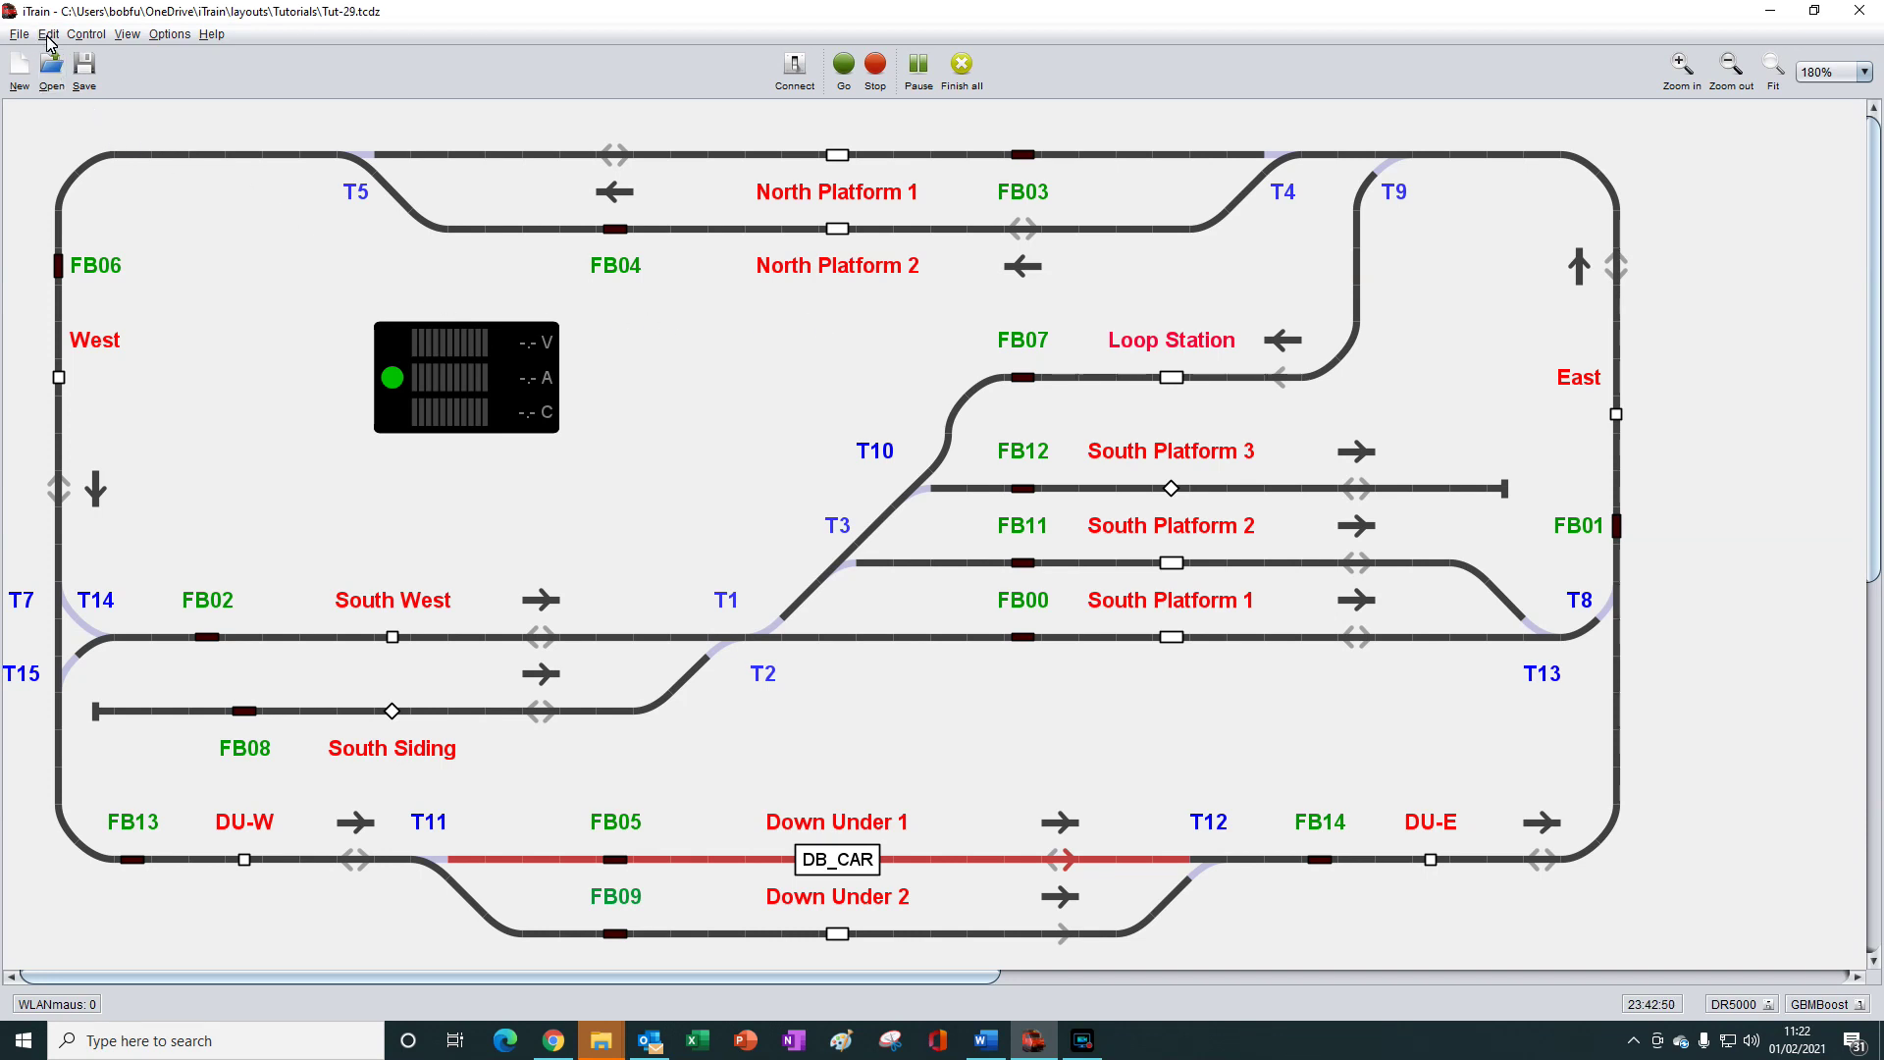
Open the Switchboard editor from the Edit menu and choose the Station tool, showing its filter options
{"action": "left_click", "coordinate": [47, 34]}
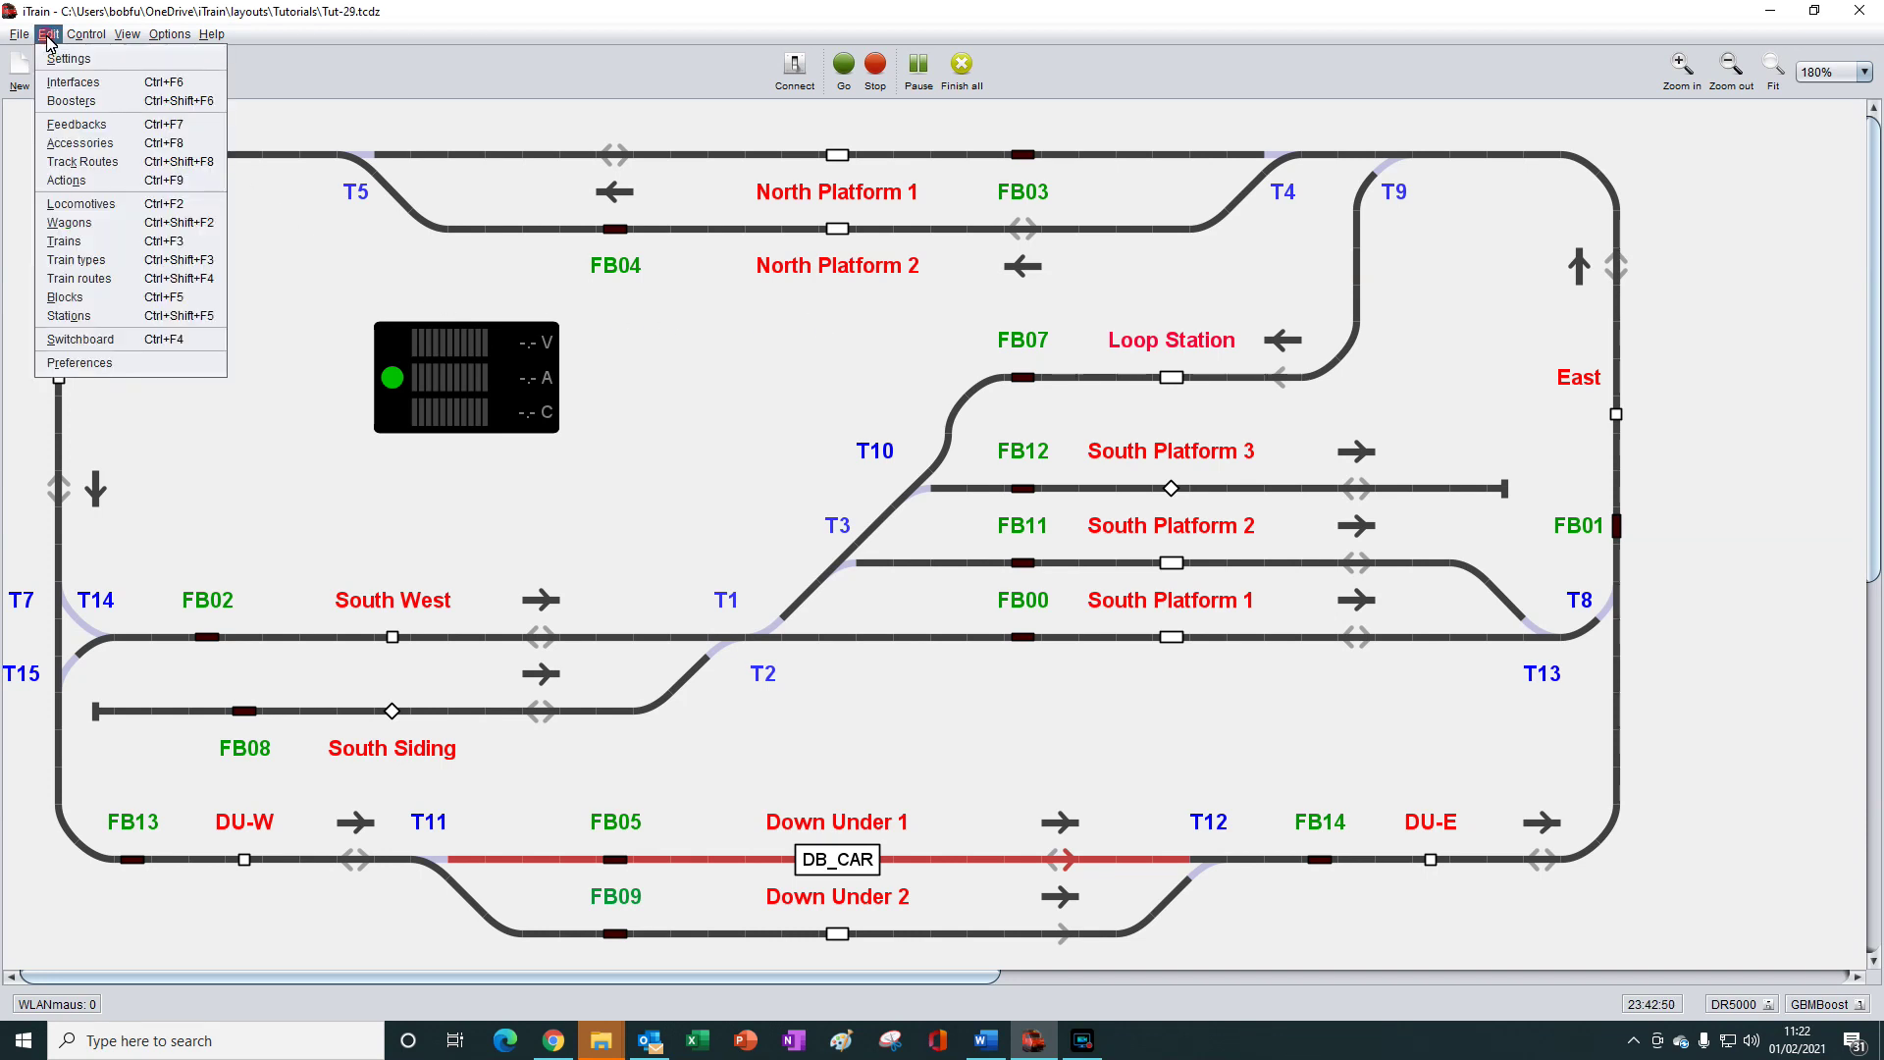
{"action": "left_click", "coordinate": [106, 339]}
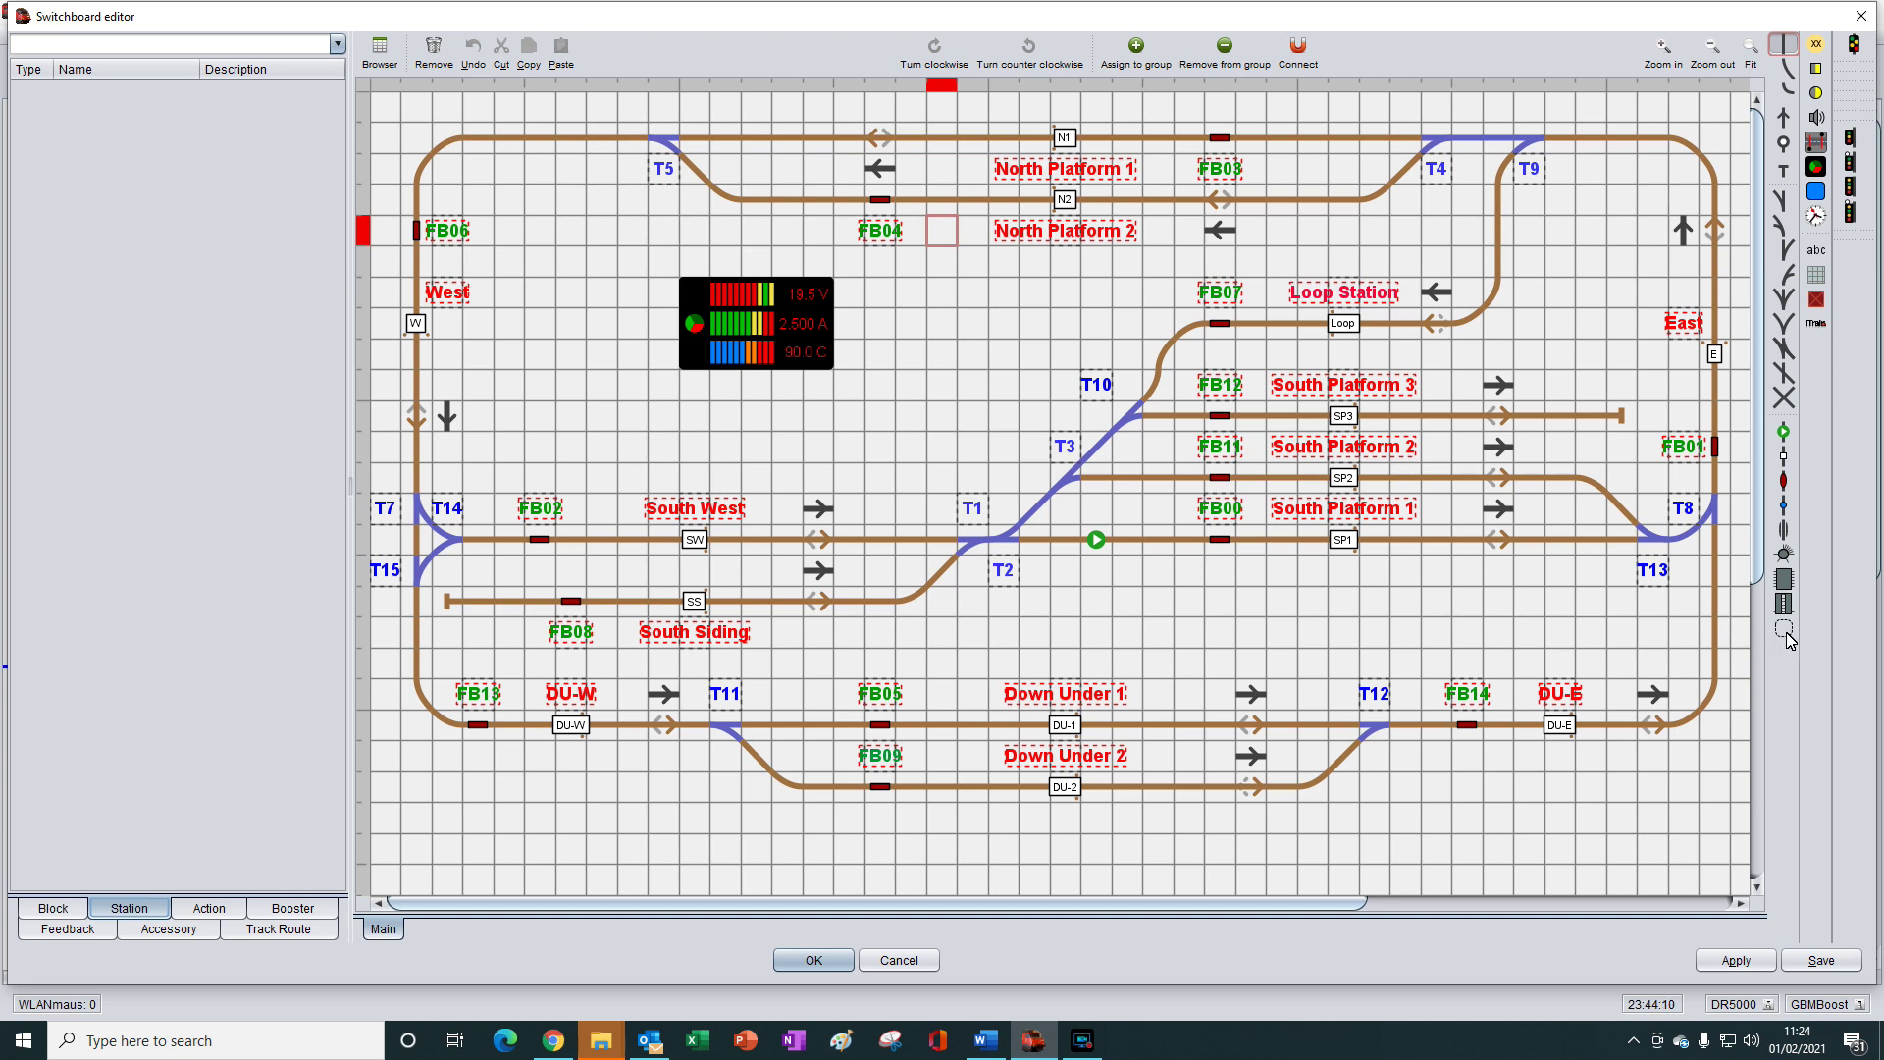
{"action": "left_click", "coordinate": [1786, 631]}
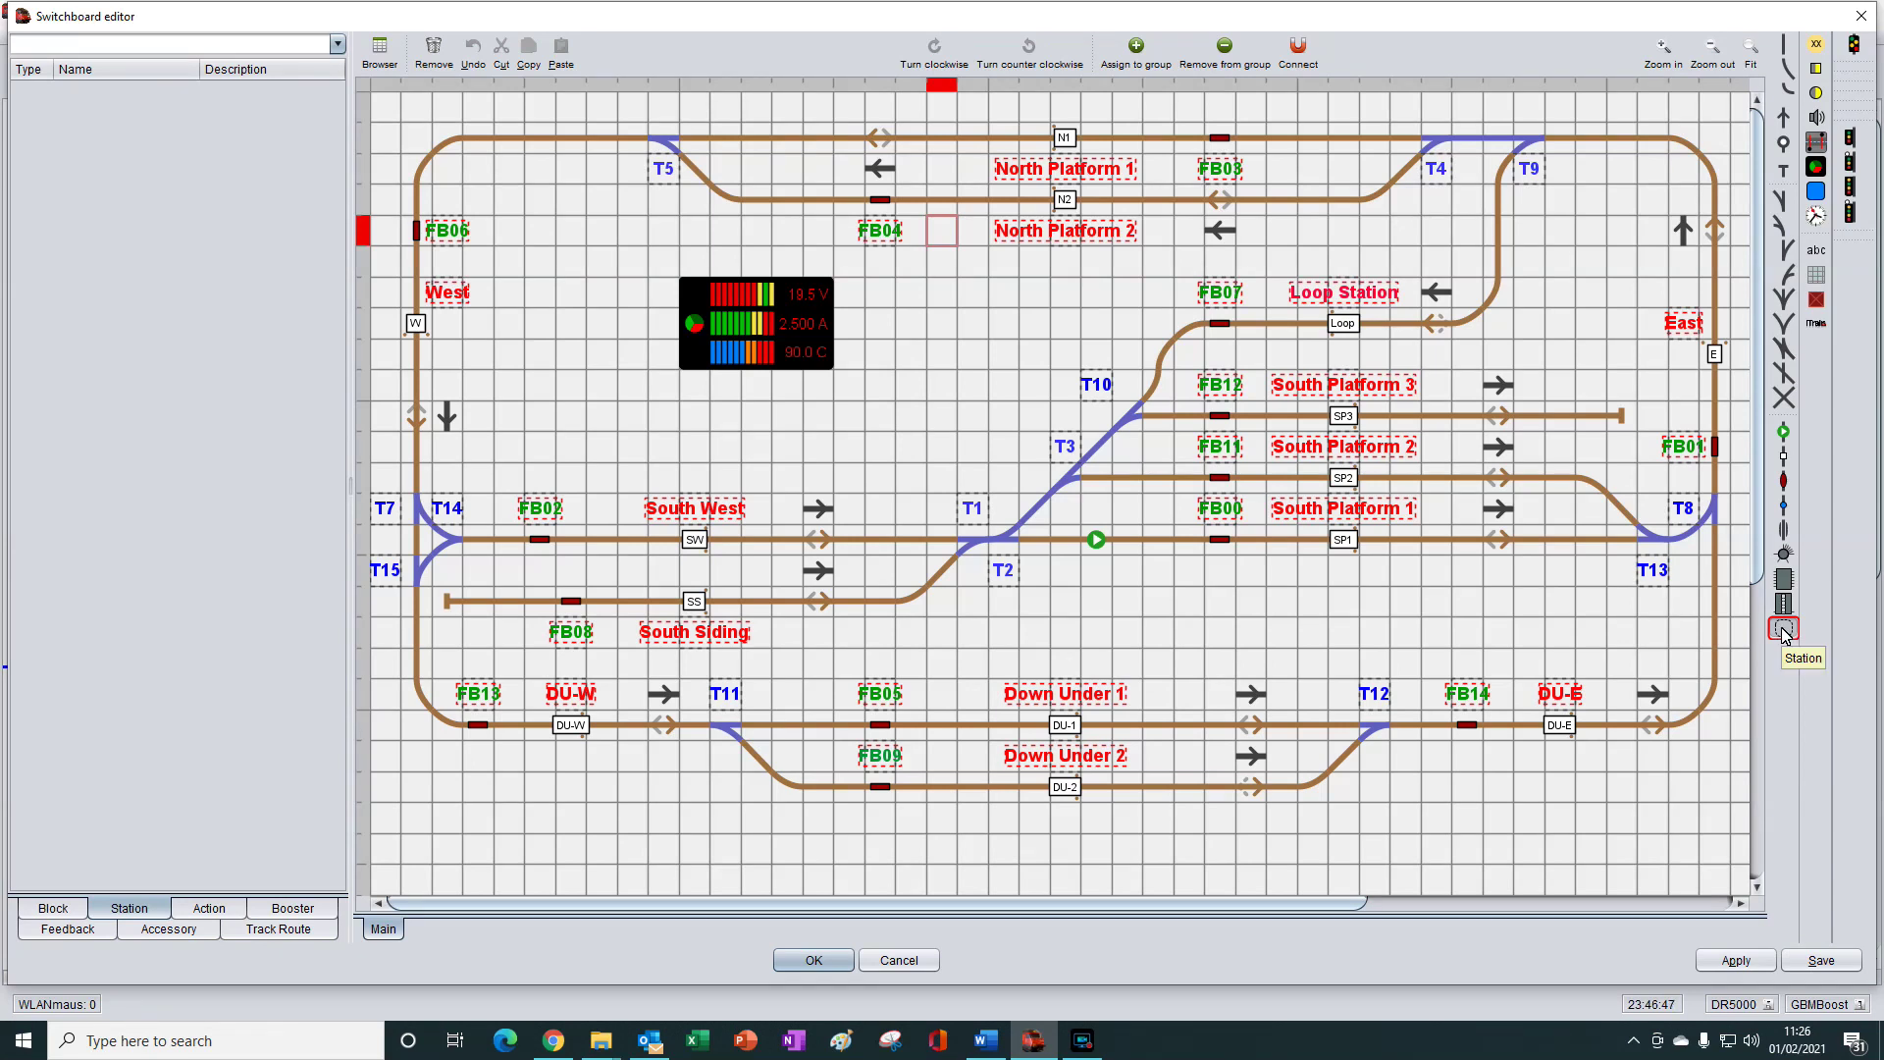
{"action": "right_click", "coordinate": [1784, 633]}
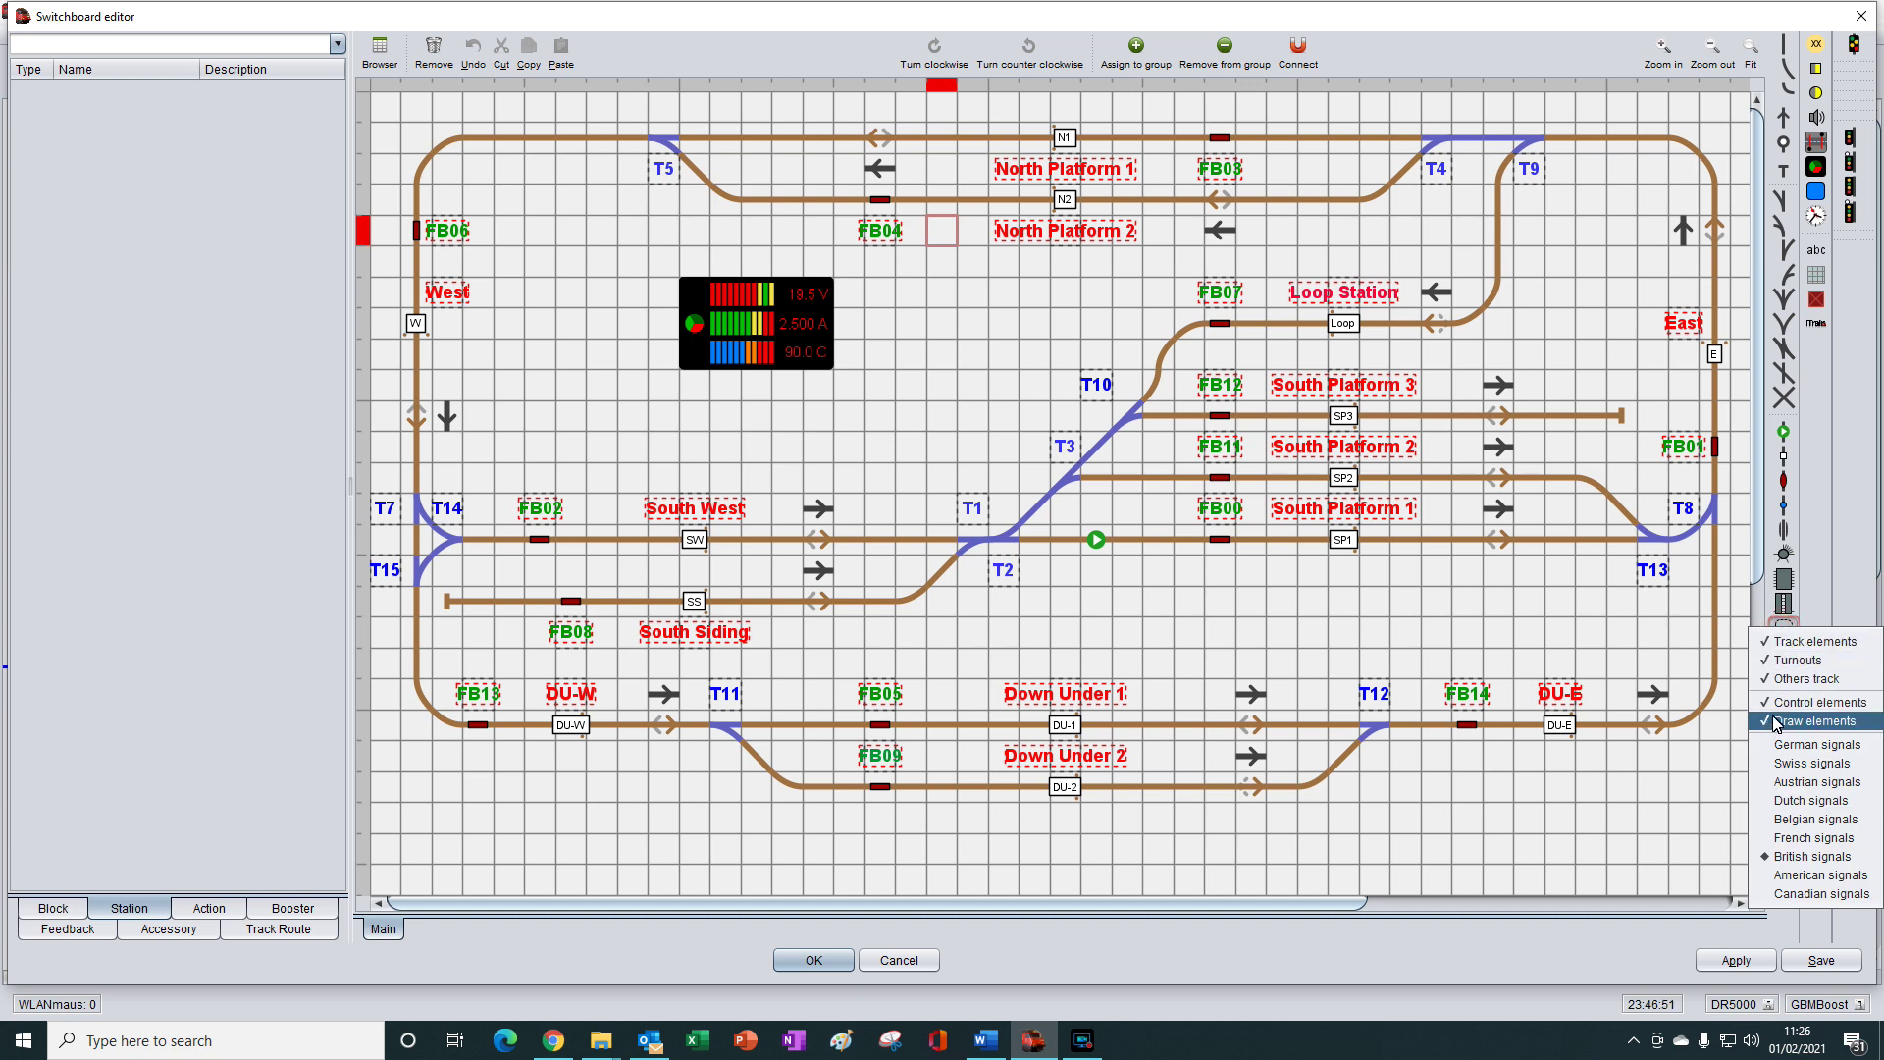
Dismiss the filter options and select the North Platform 1 and 2 area of the grid
{"action": "left_click", "coordinate": [1811, 623]}
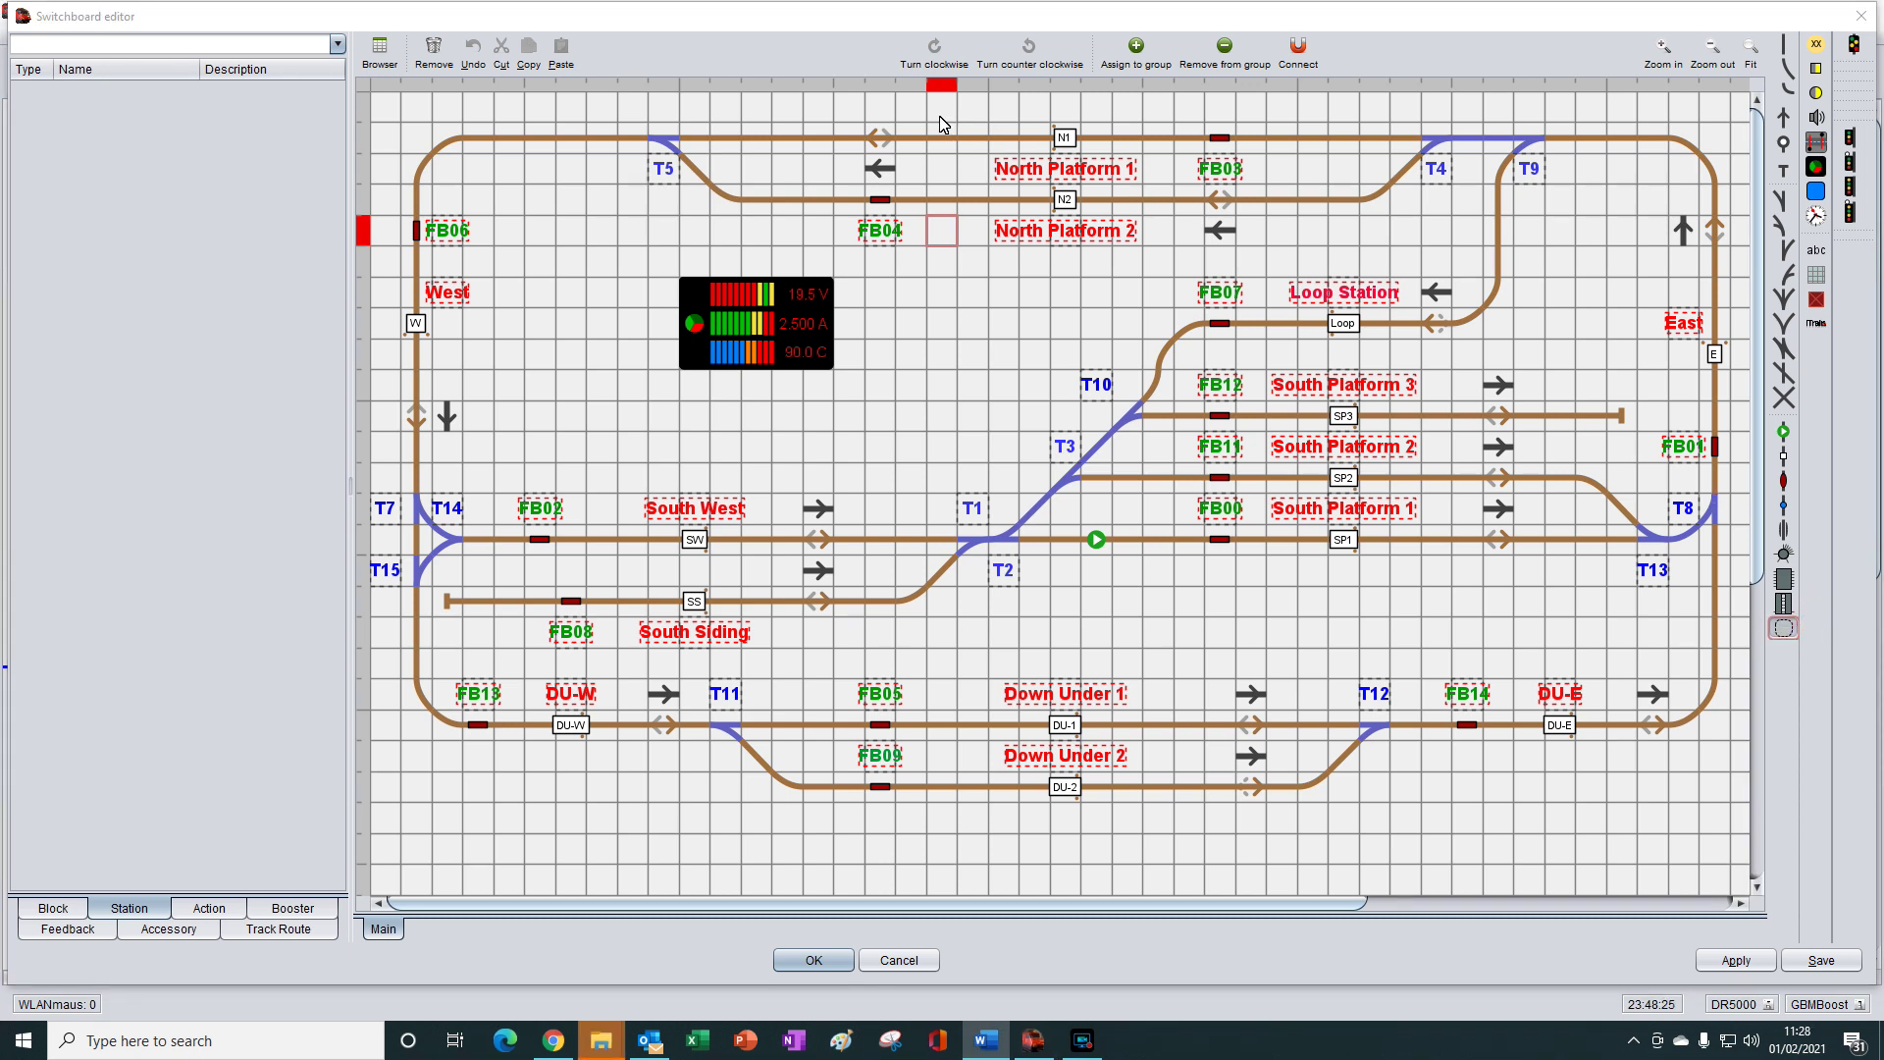
{"action": "left_click", "coordinate": [844, 120]}
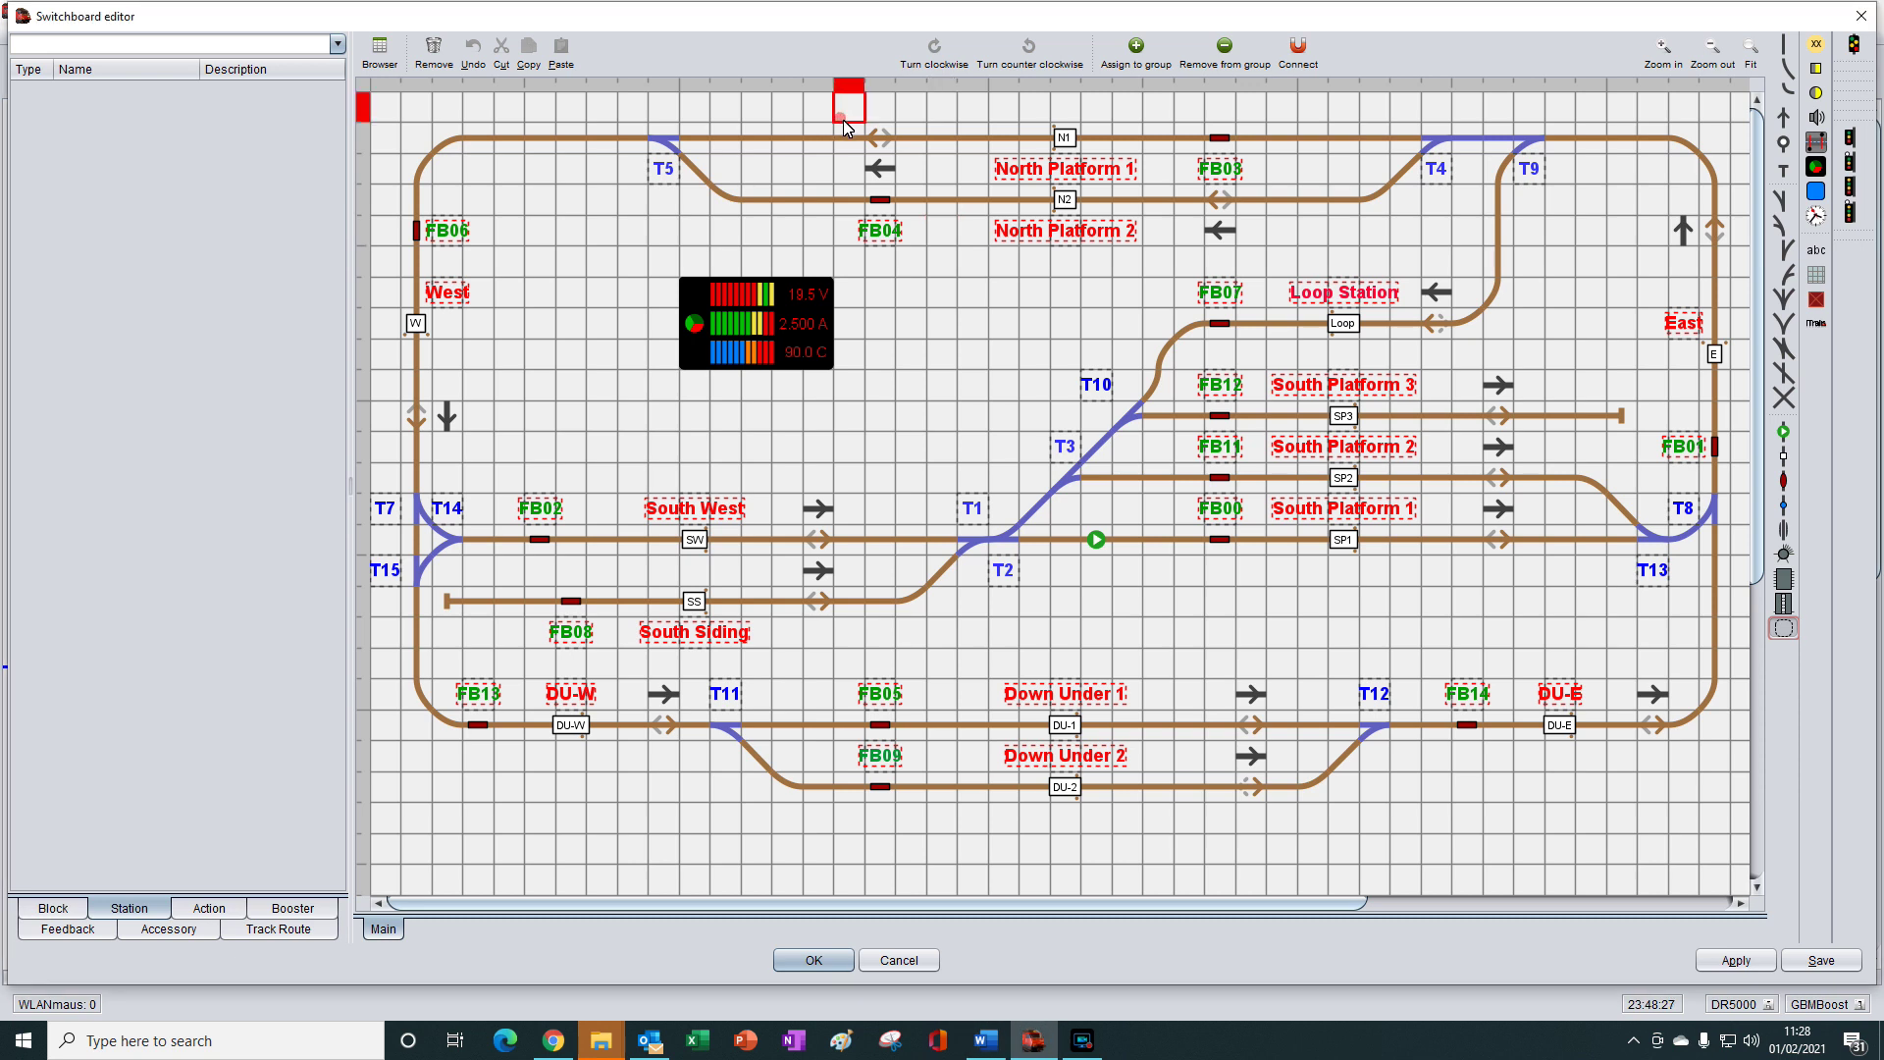
{"action": "left_click_drag", "start_coordinate": [844, 119], "coordinate": [1249, 270]}
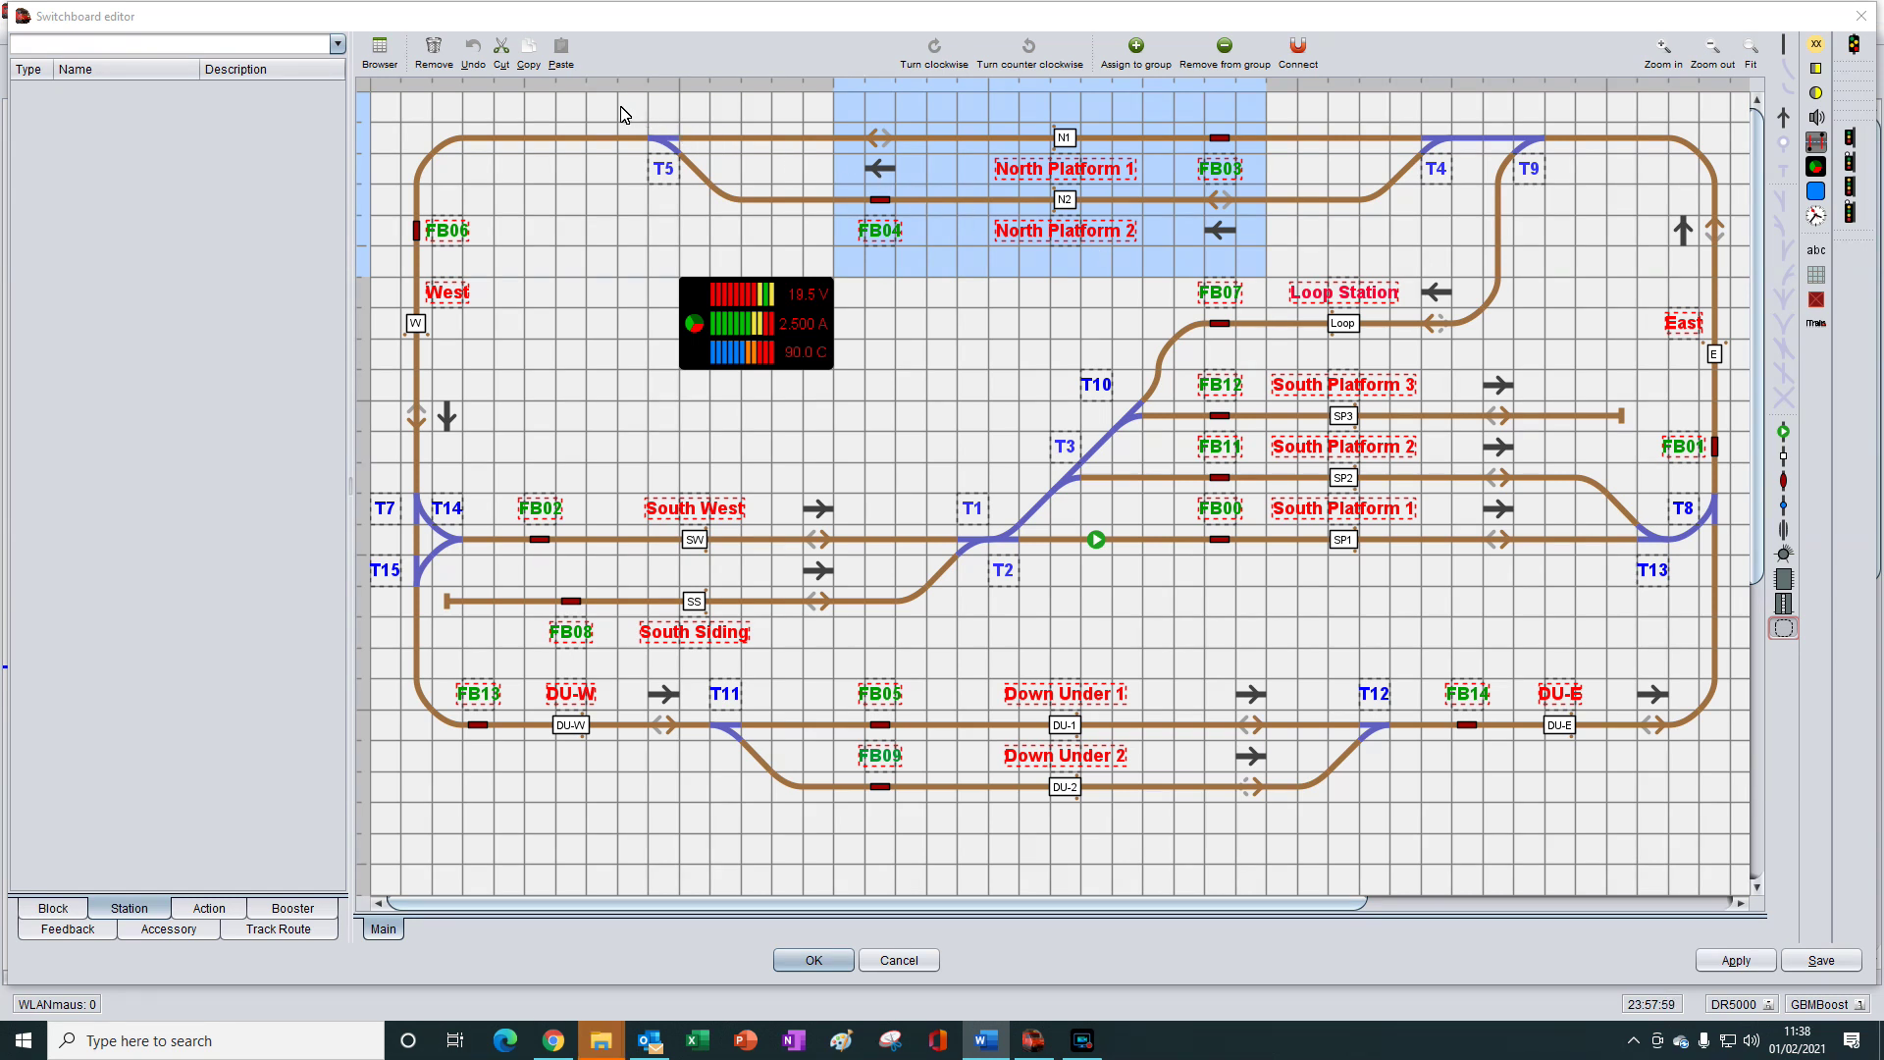
{"action": "left_click_drag", "start_coordinate": [620, 114], "coordinate": [721, 201]}
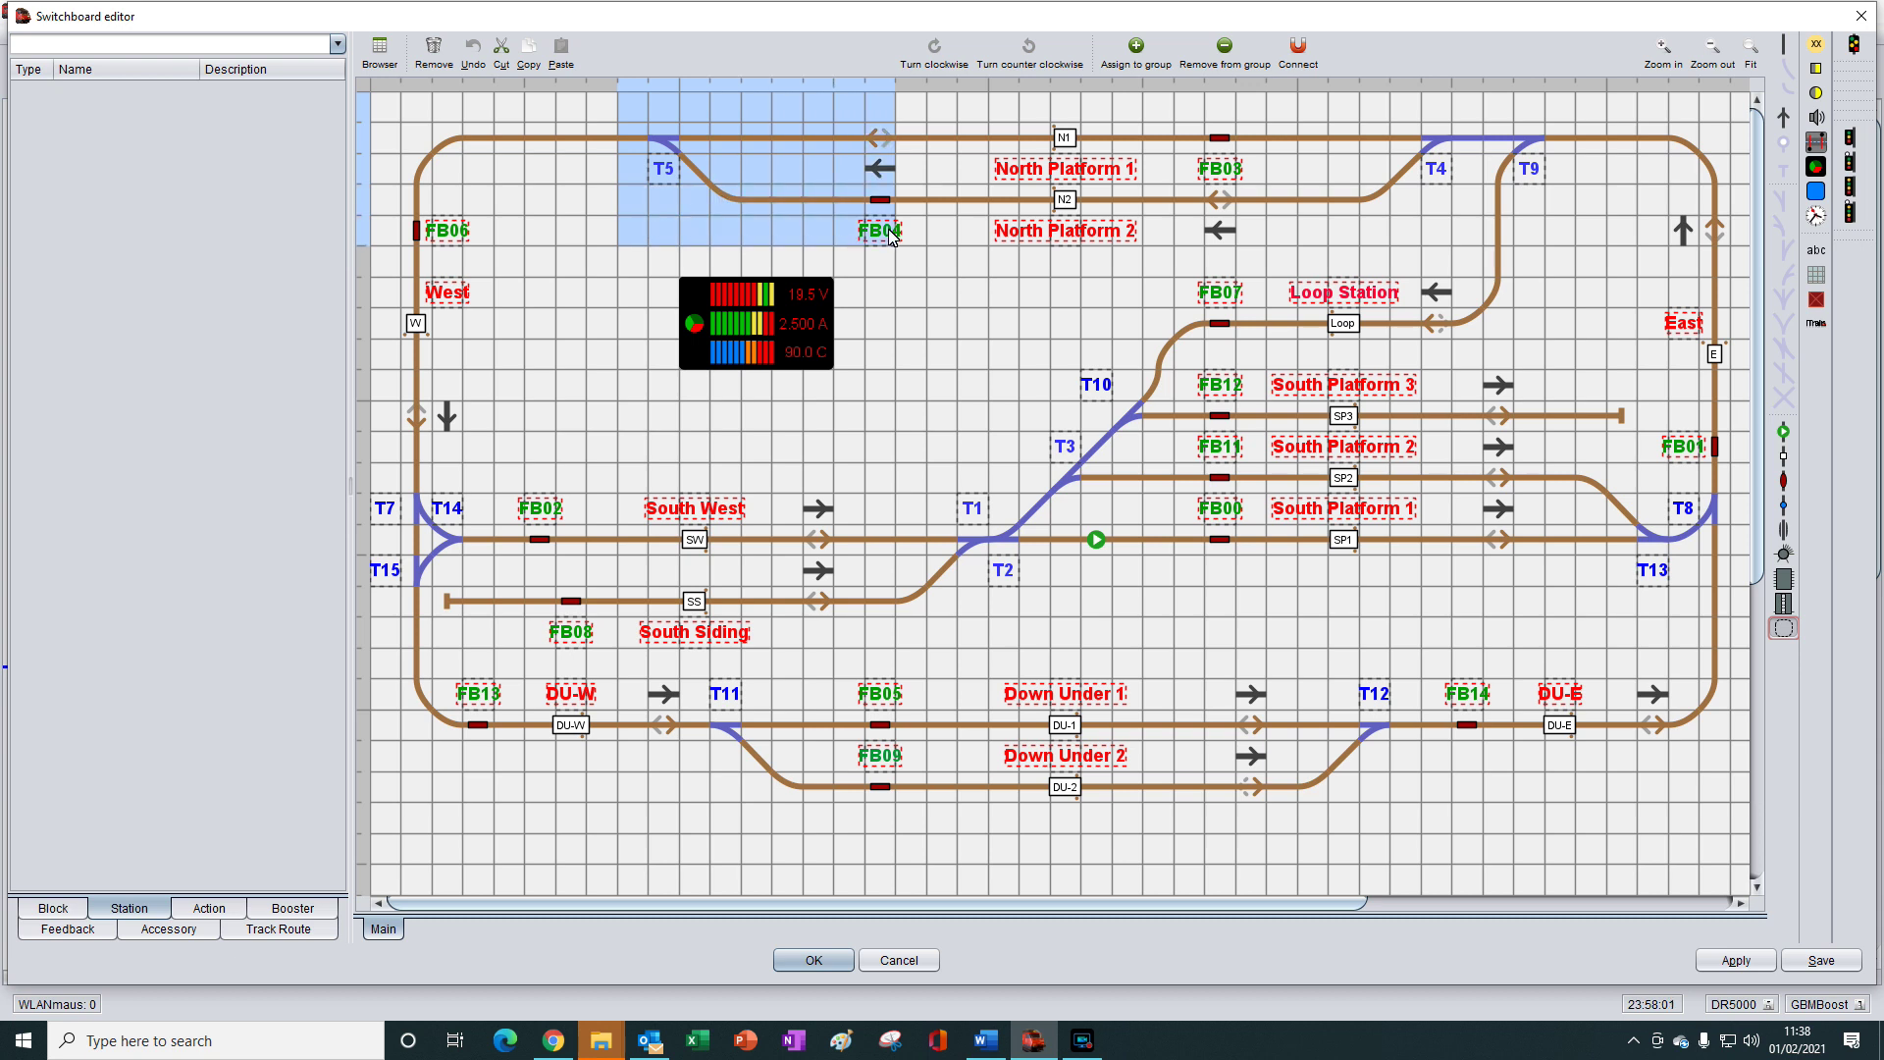
{"action": "left_click_drag", "start_coordinate": [890, 234], "coordinate": [1568, 231]}
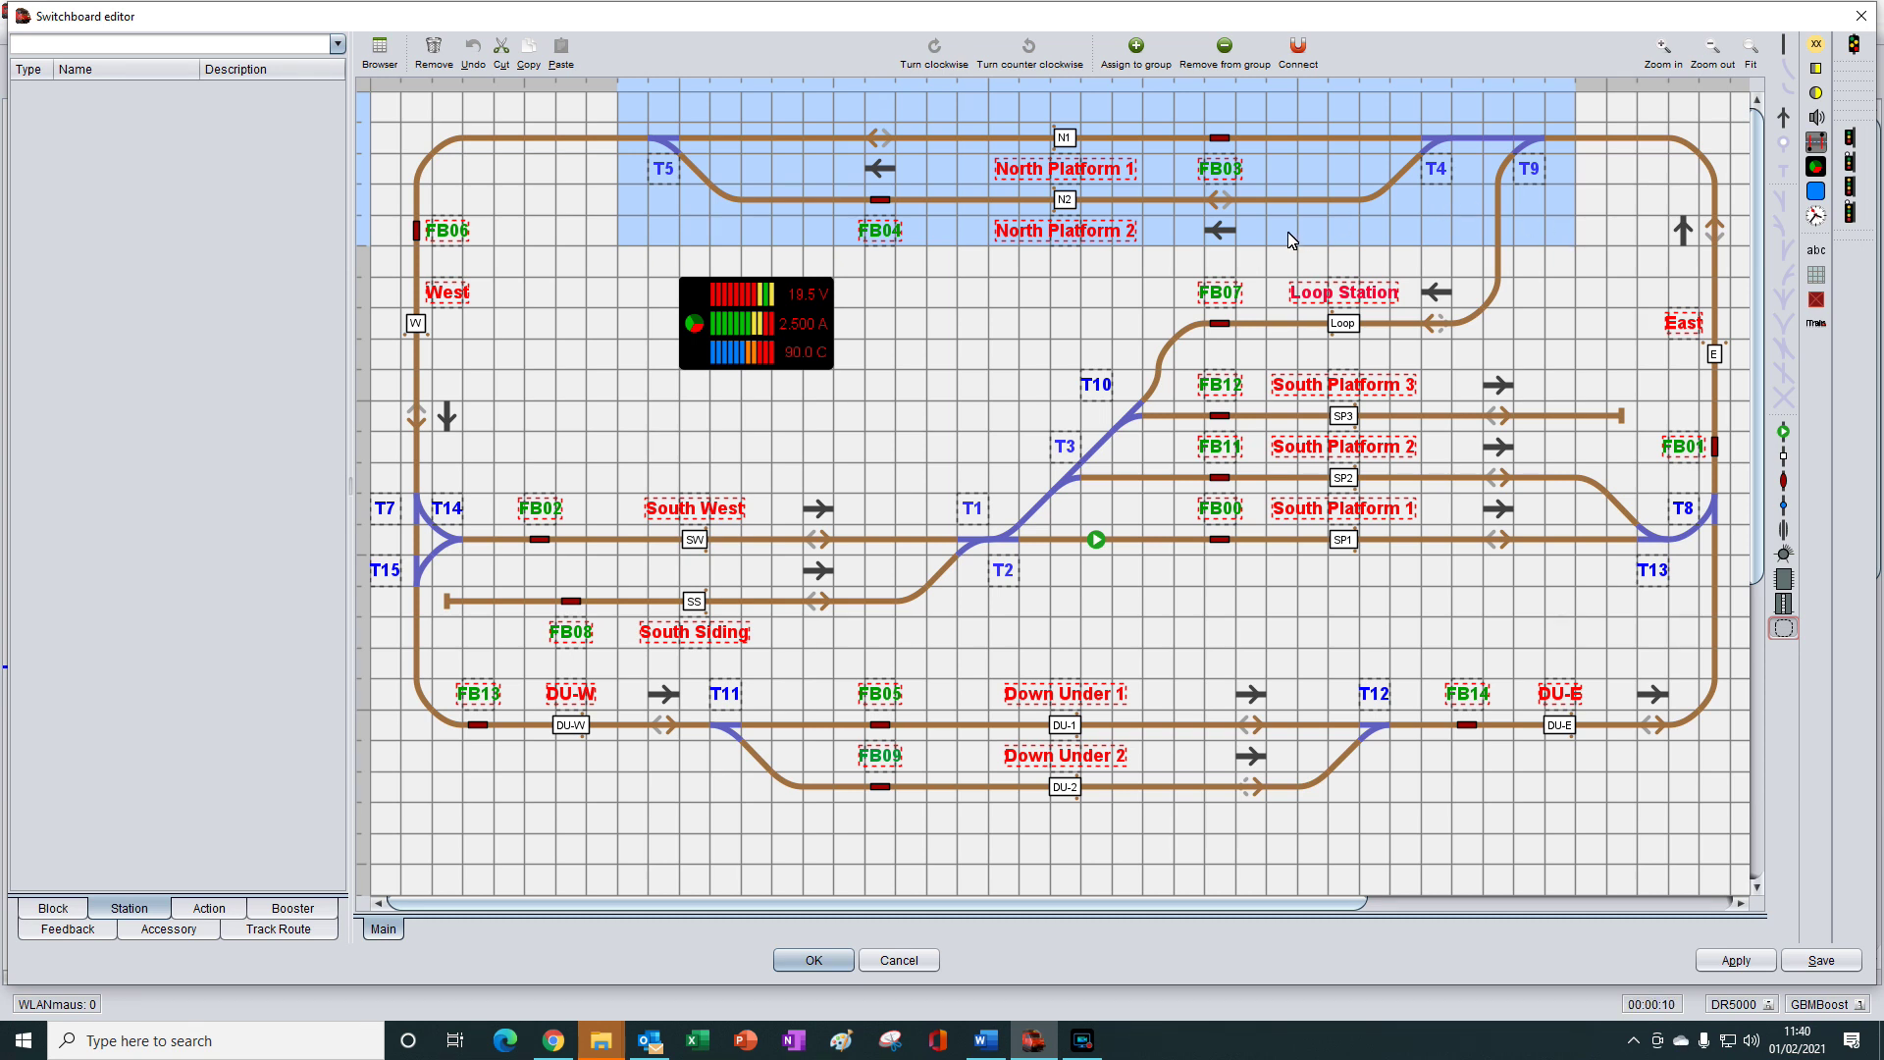
{"action": "left_click_drag", "start_coordinate": [1292, 239], "coordinate": [858, 119]}
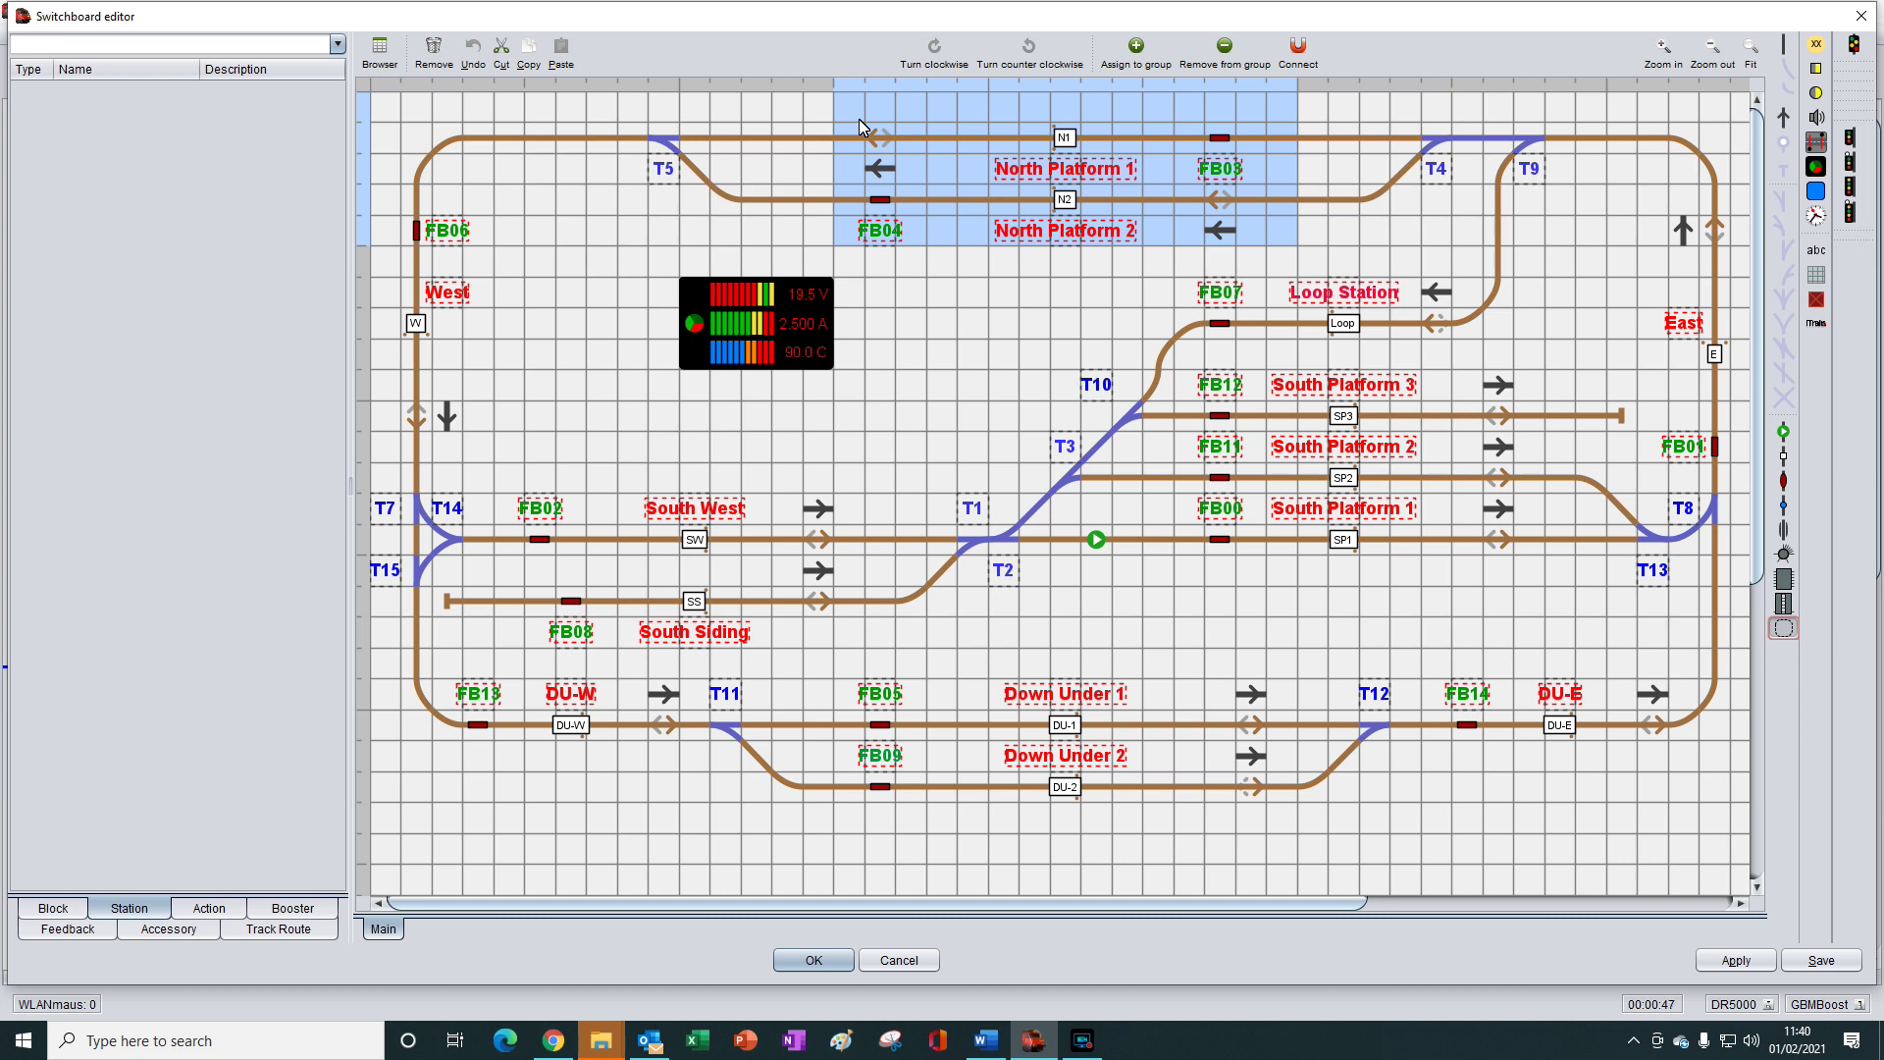
With the Station tool, select and remove the existing station outline around North Platform 1 and 2
{"action": "left_click", "coordinate": [1786, 630]}
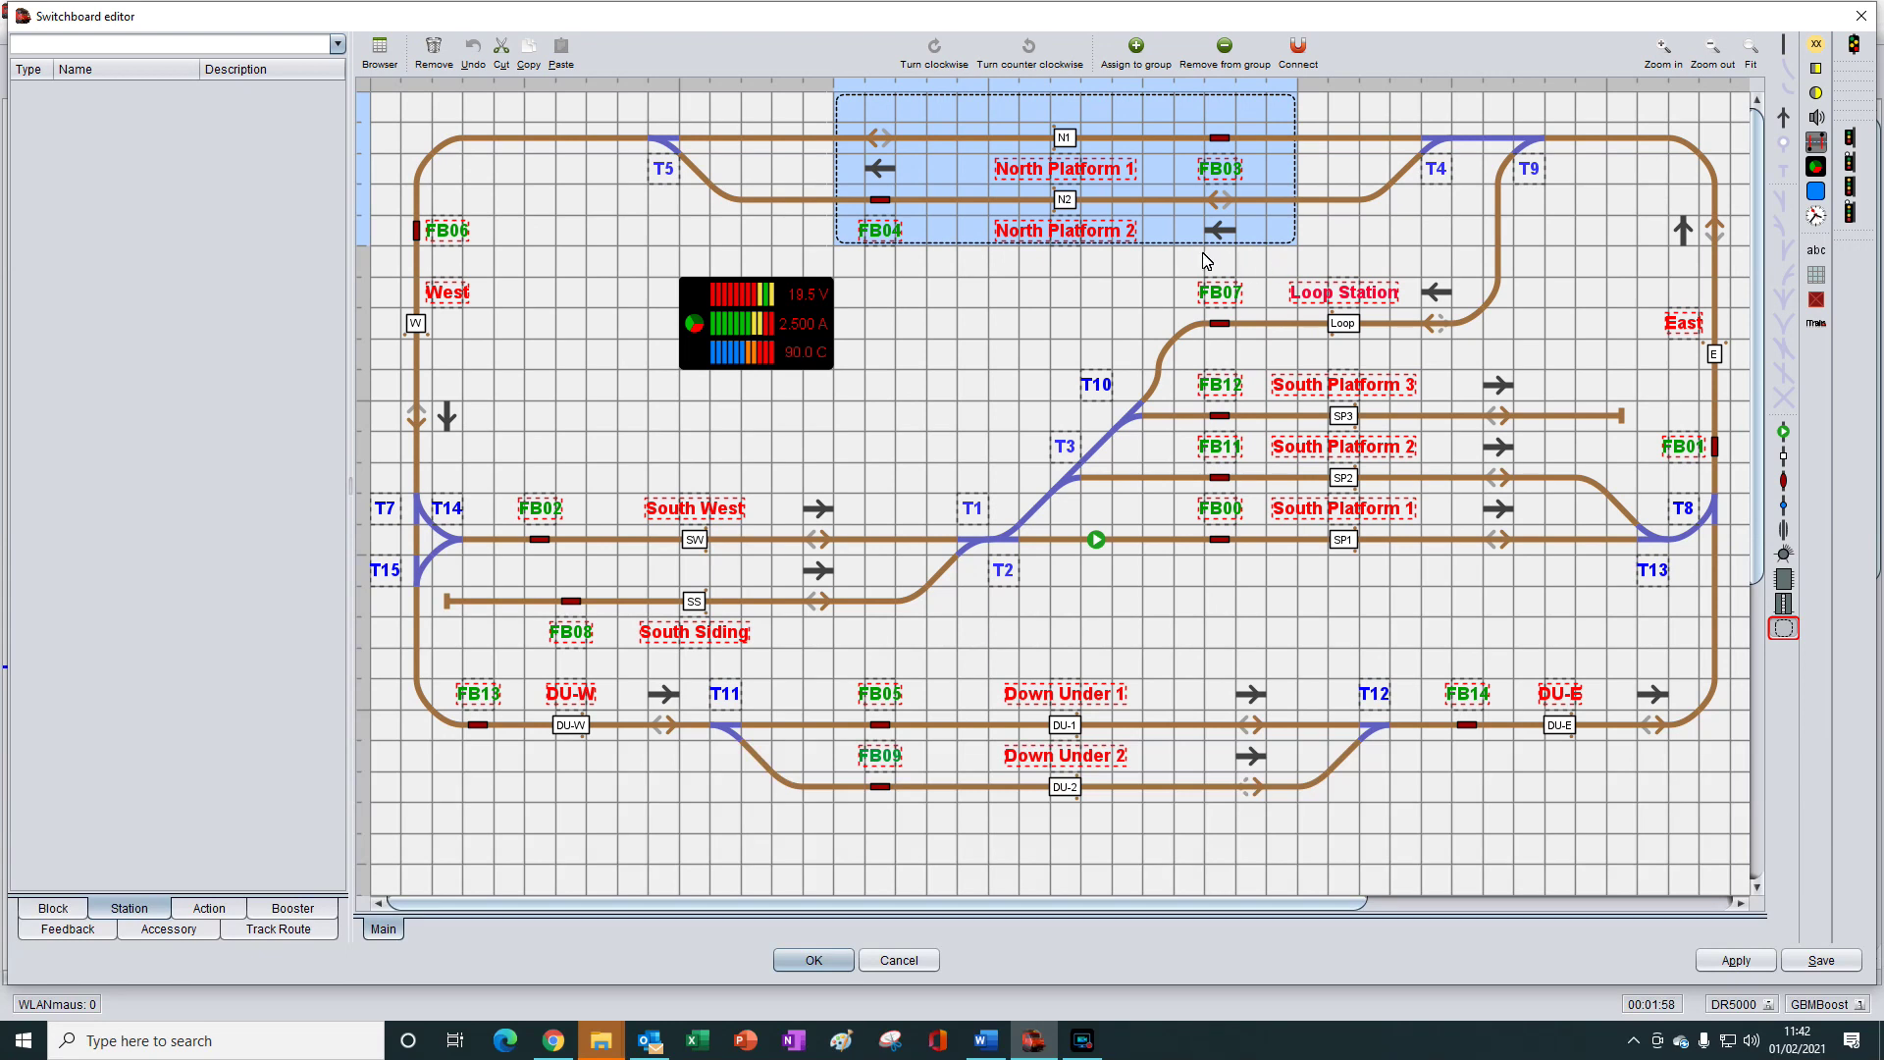
{"action": "left_click", "coordinate": [943, 235]}
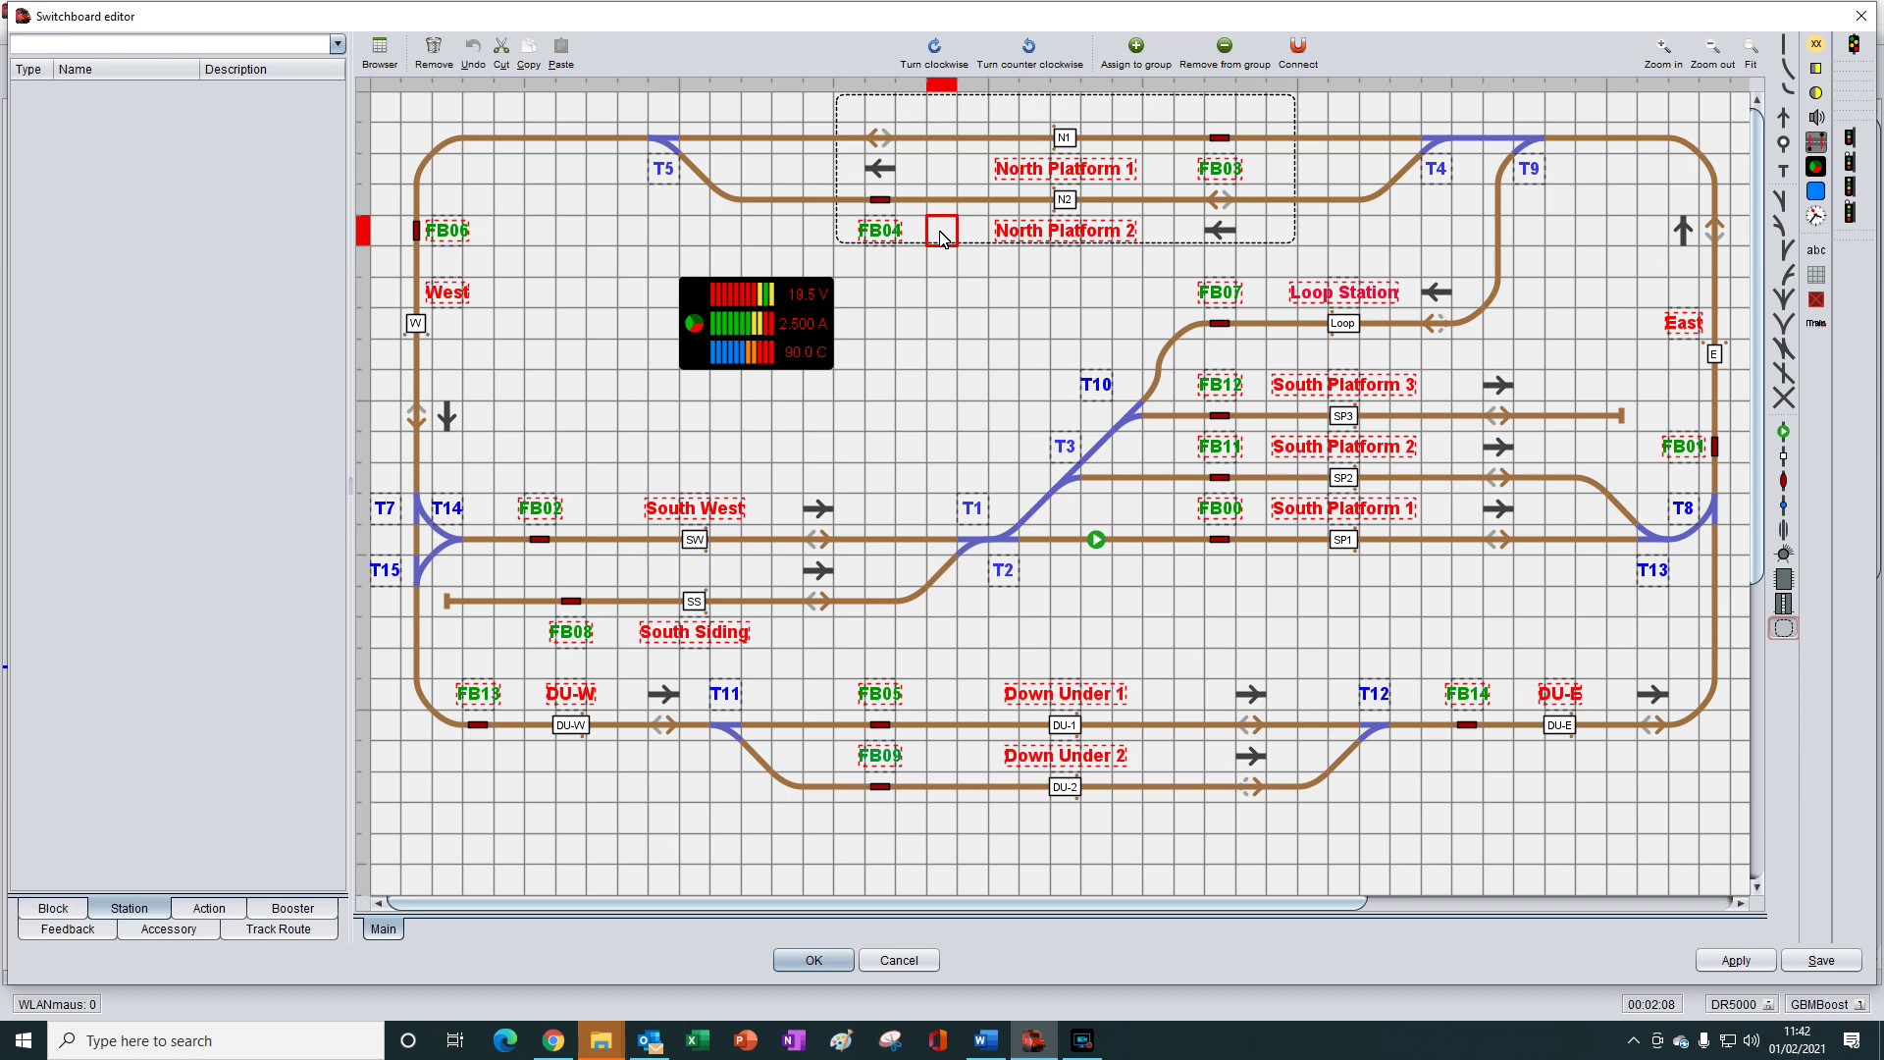
{"action": "left_click", "coordinate": [940, 238]}
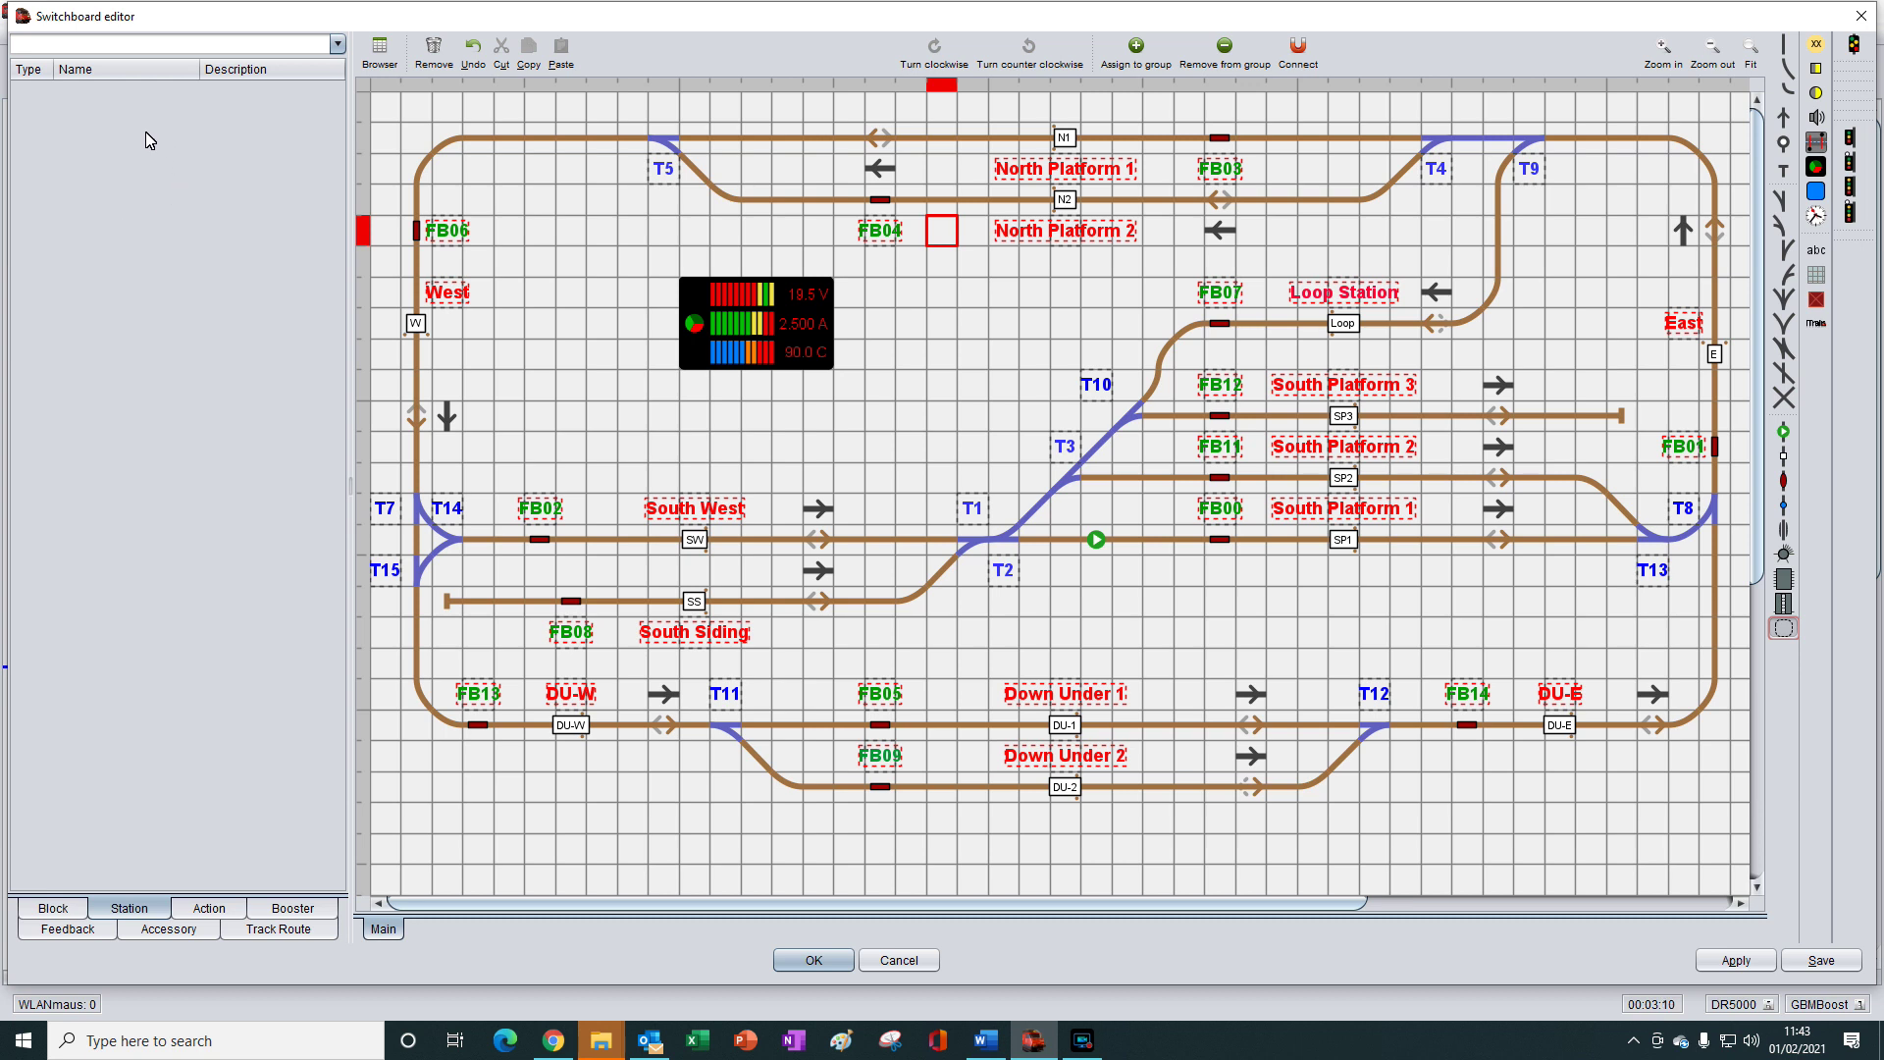
List the stations, select North Platform 1 and 2, and frame them as a station
{"action": "left_click", "coordinate": [145, 912]}
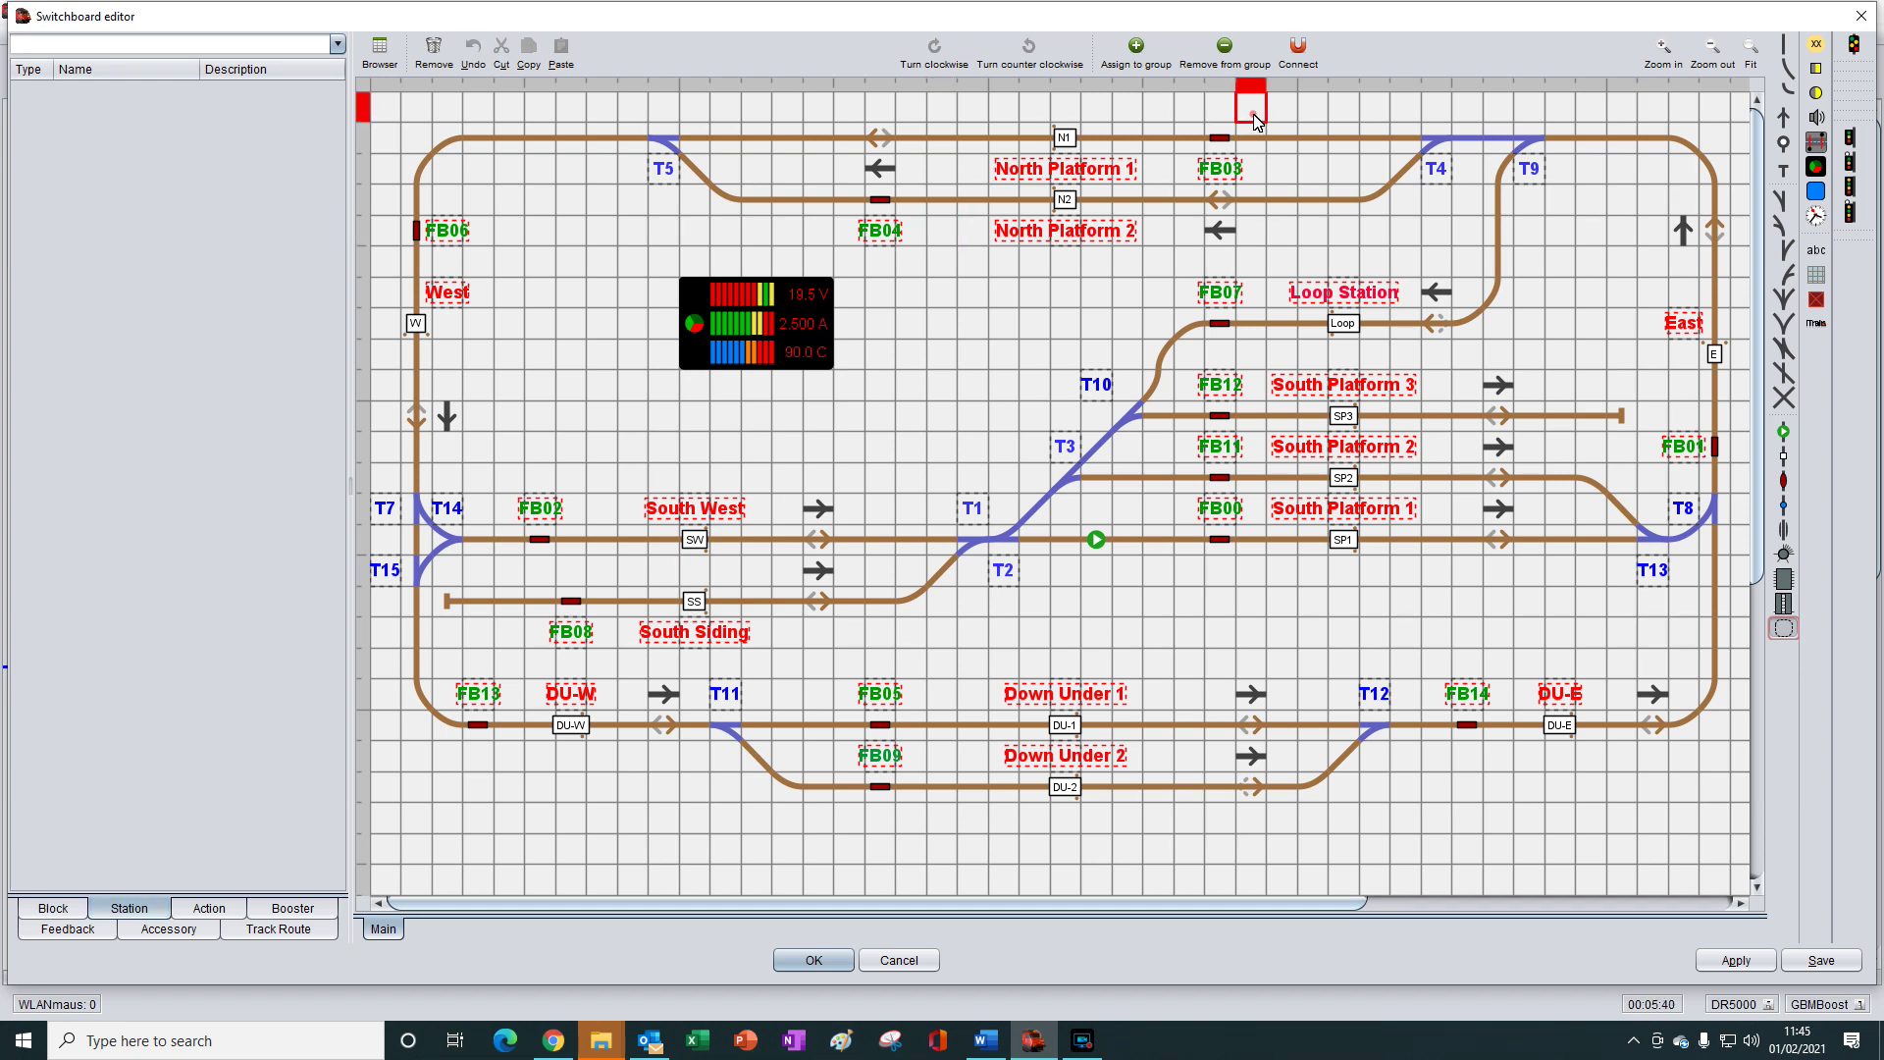
{"action": "left_click_drag", "start_coordinate": [1256, 116], "coordinate": [849, 243]}
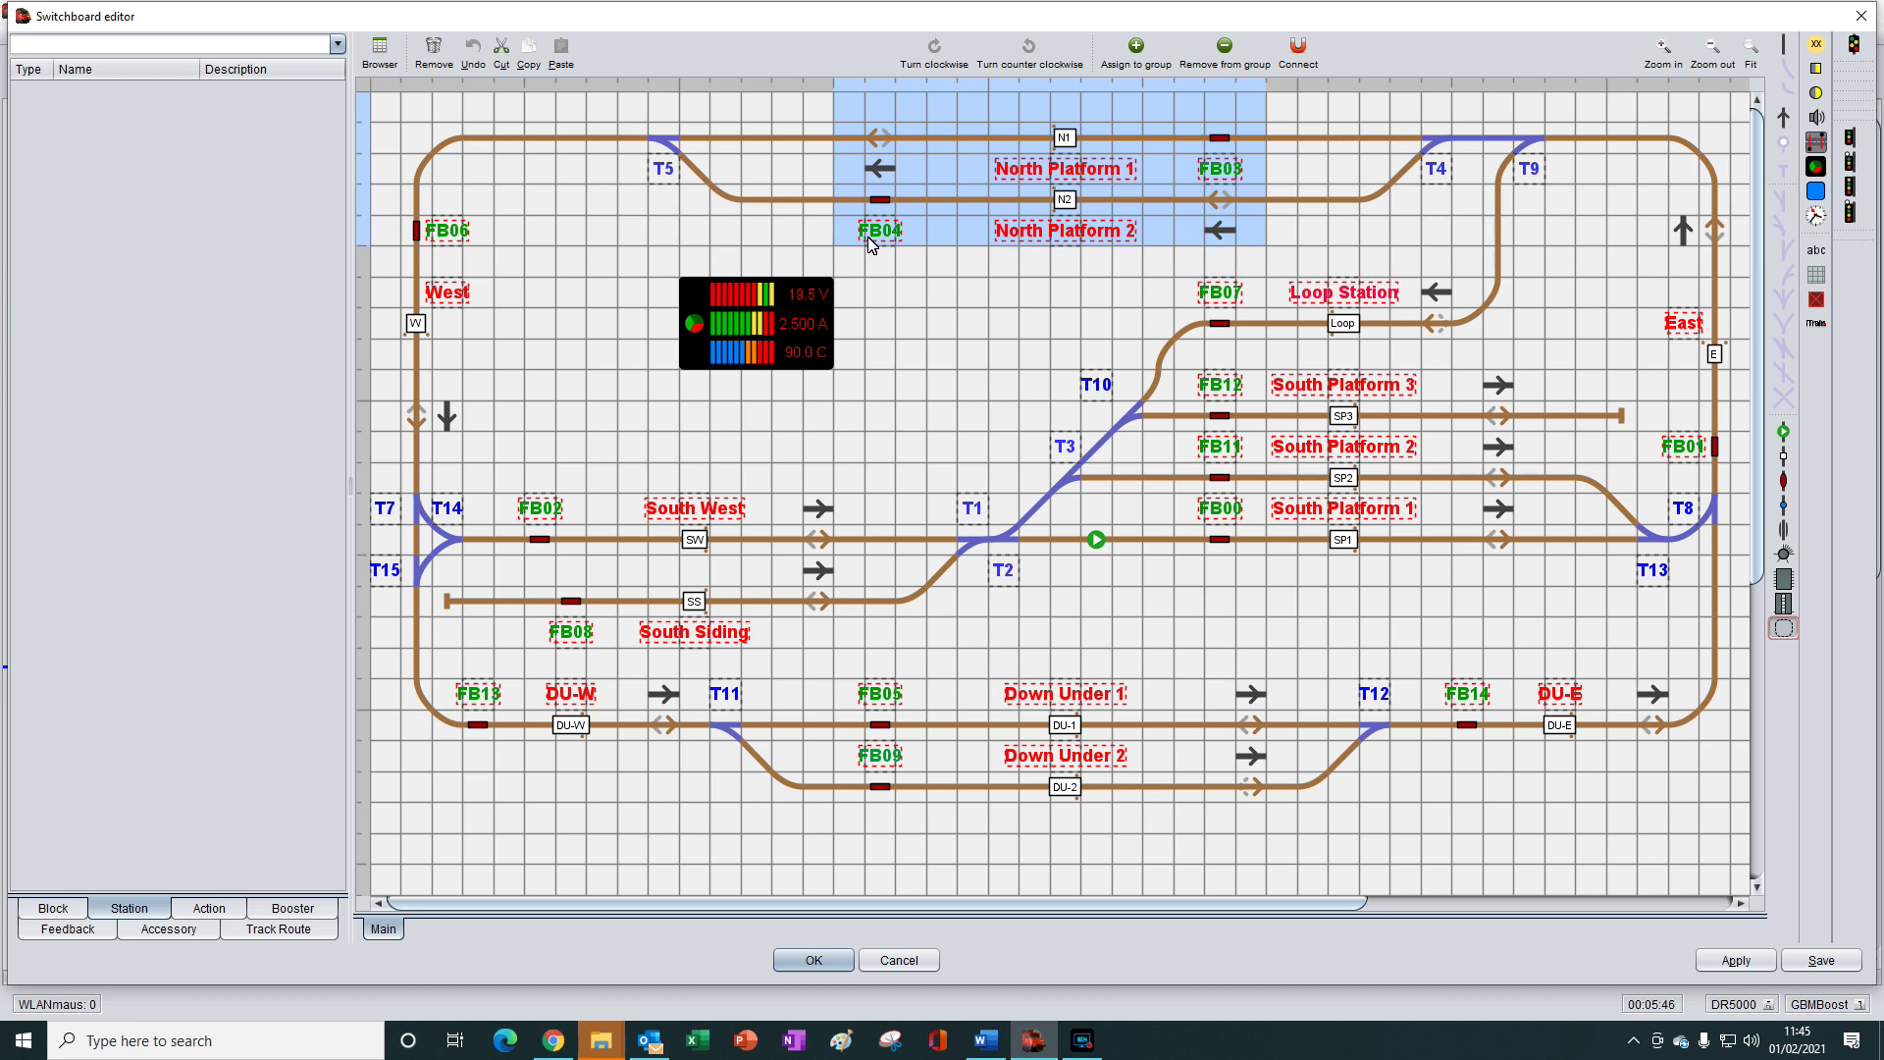
{"action": "left_click", "coordinate": [1784, 628]}
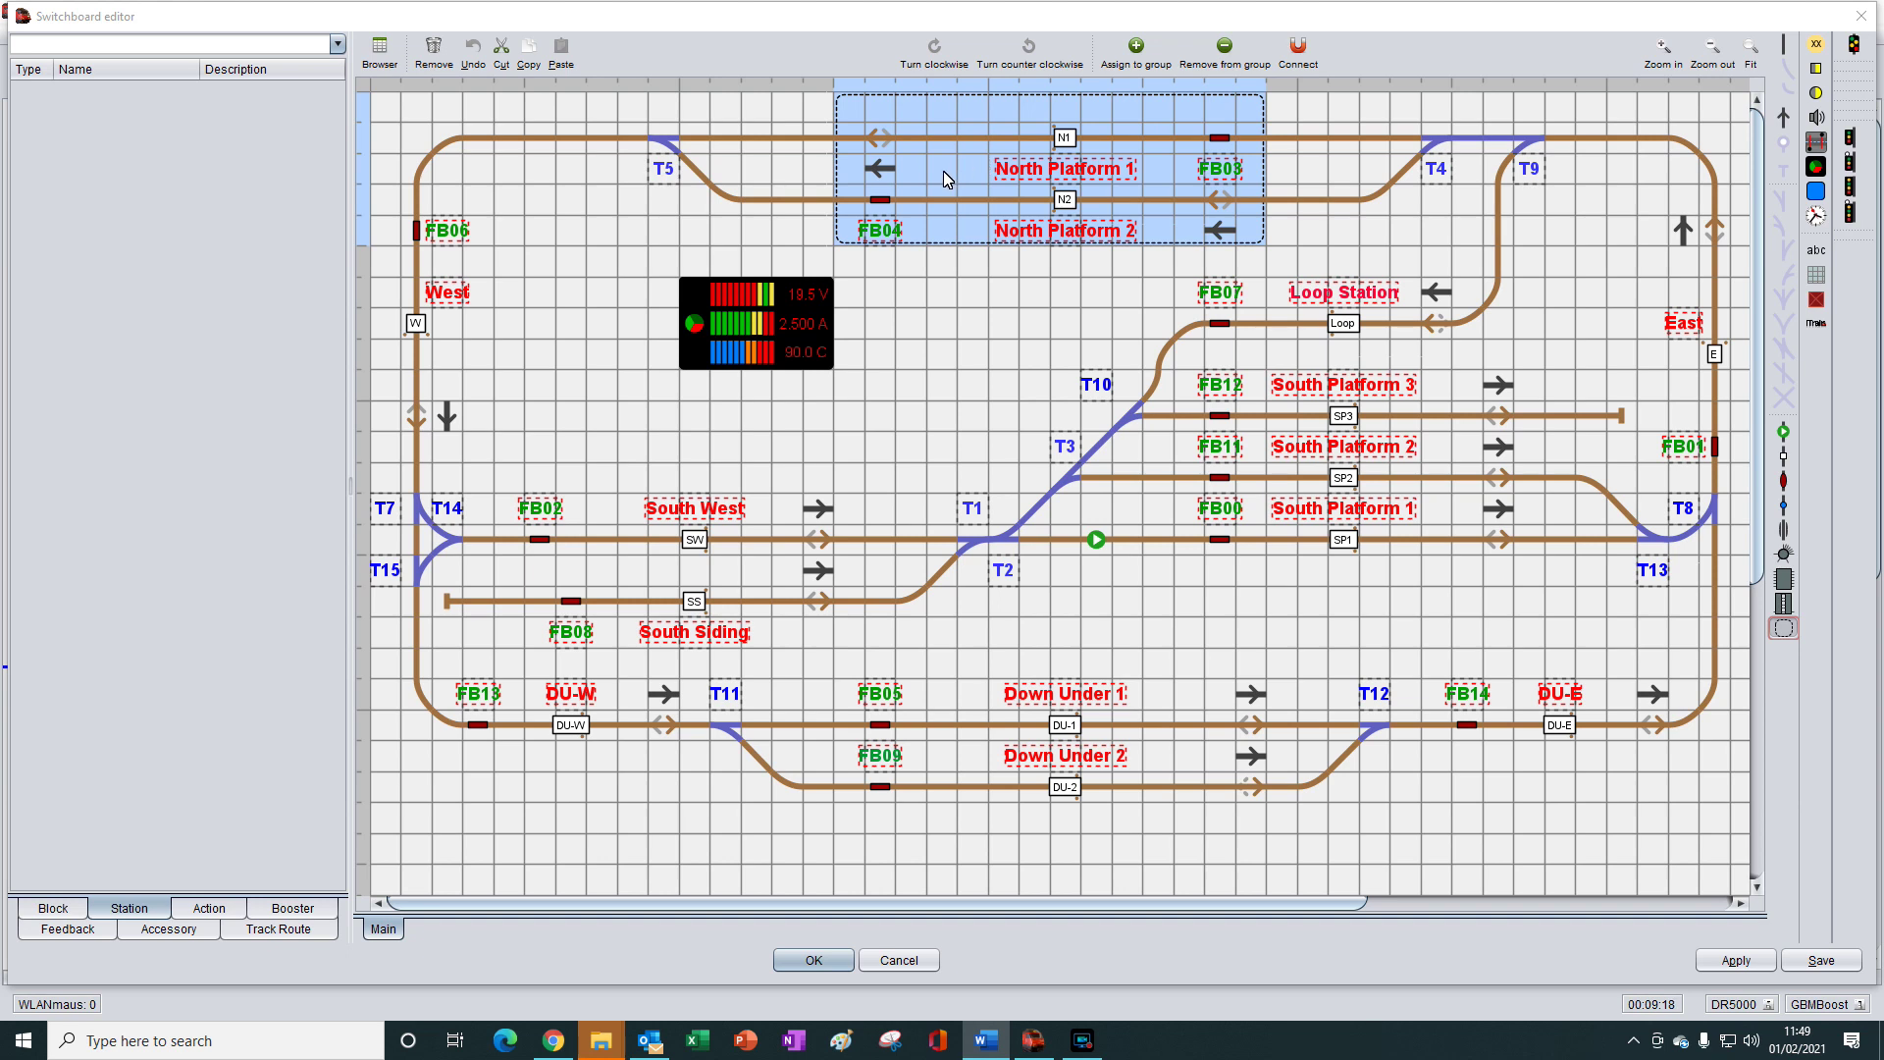
Place the station and name it North with description 'North Station (N1 and N2)'
{"action": "left_click", "coordinate": [945, 172]}
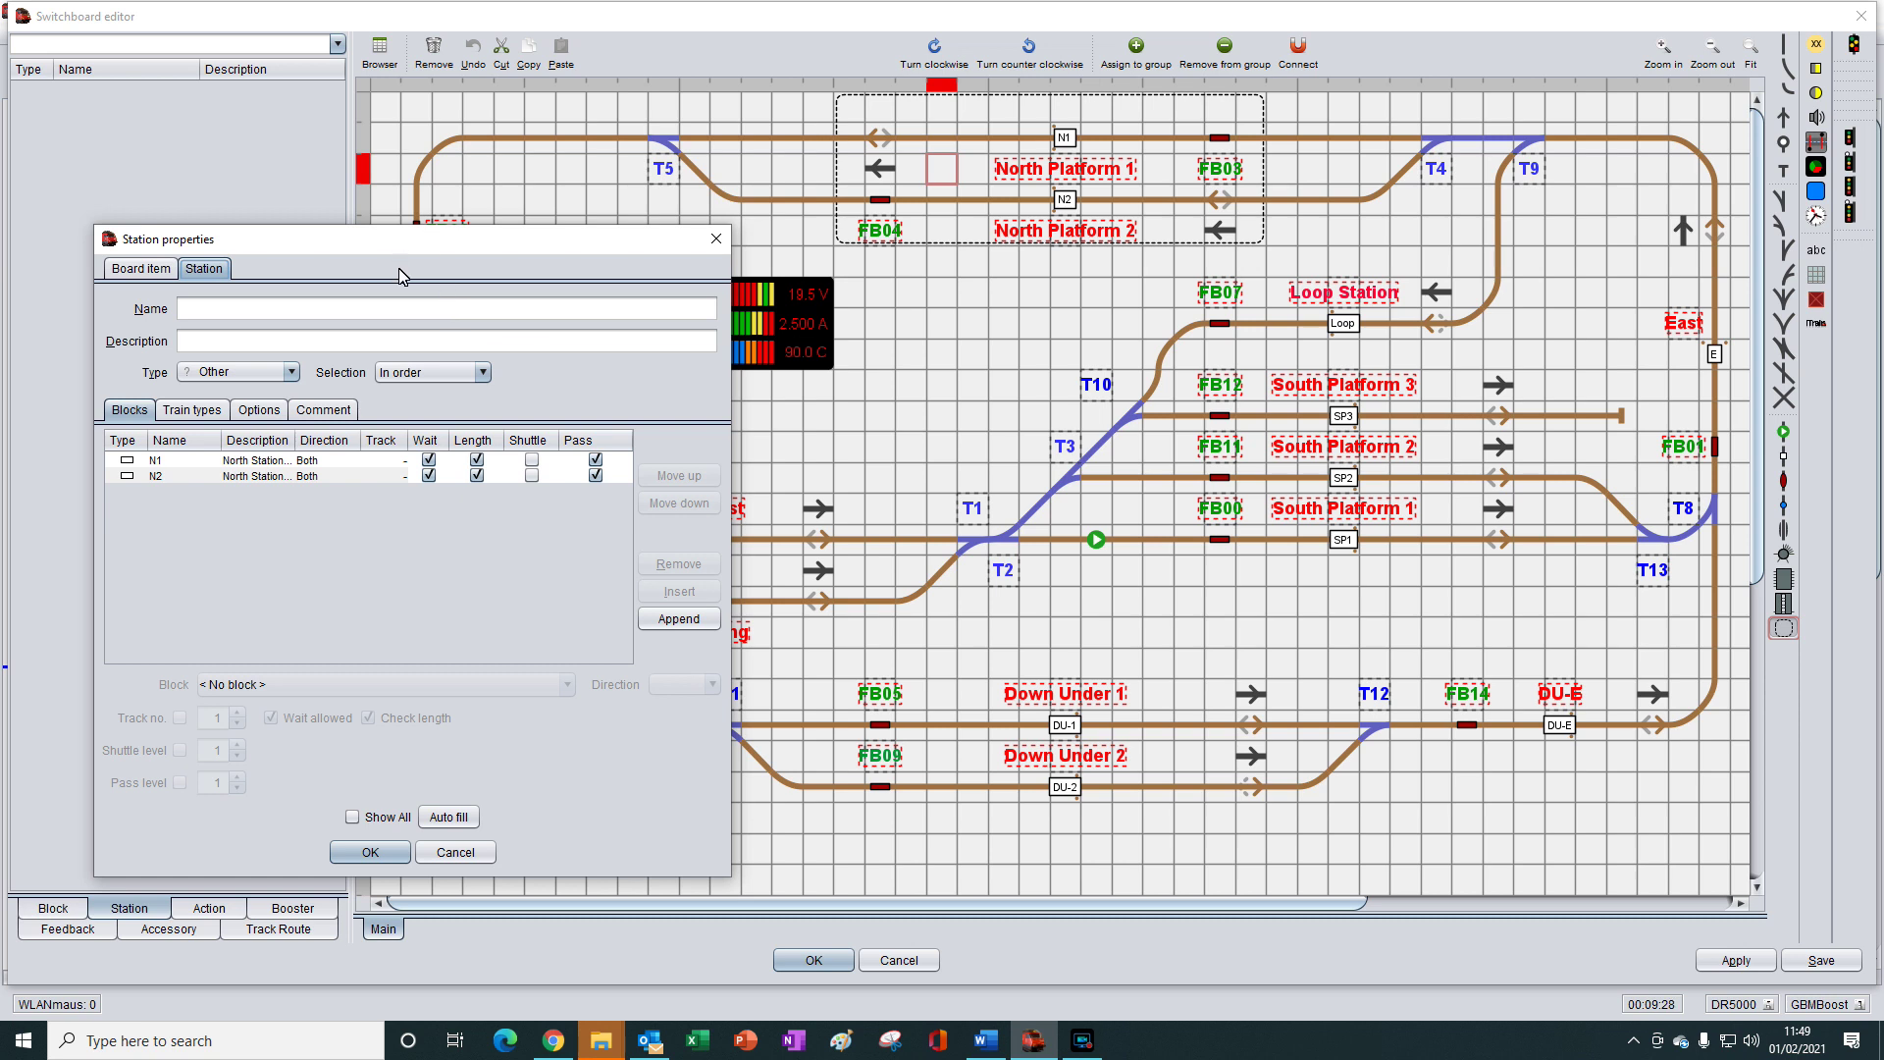
{"action": "left_click", "coordinate": [302, 310]}
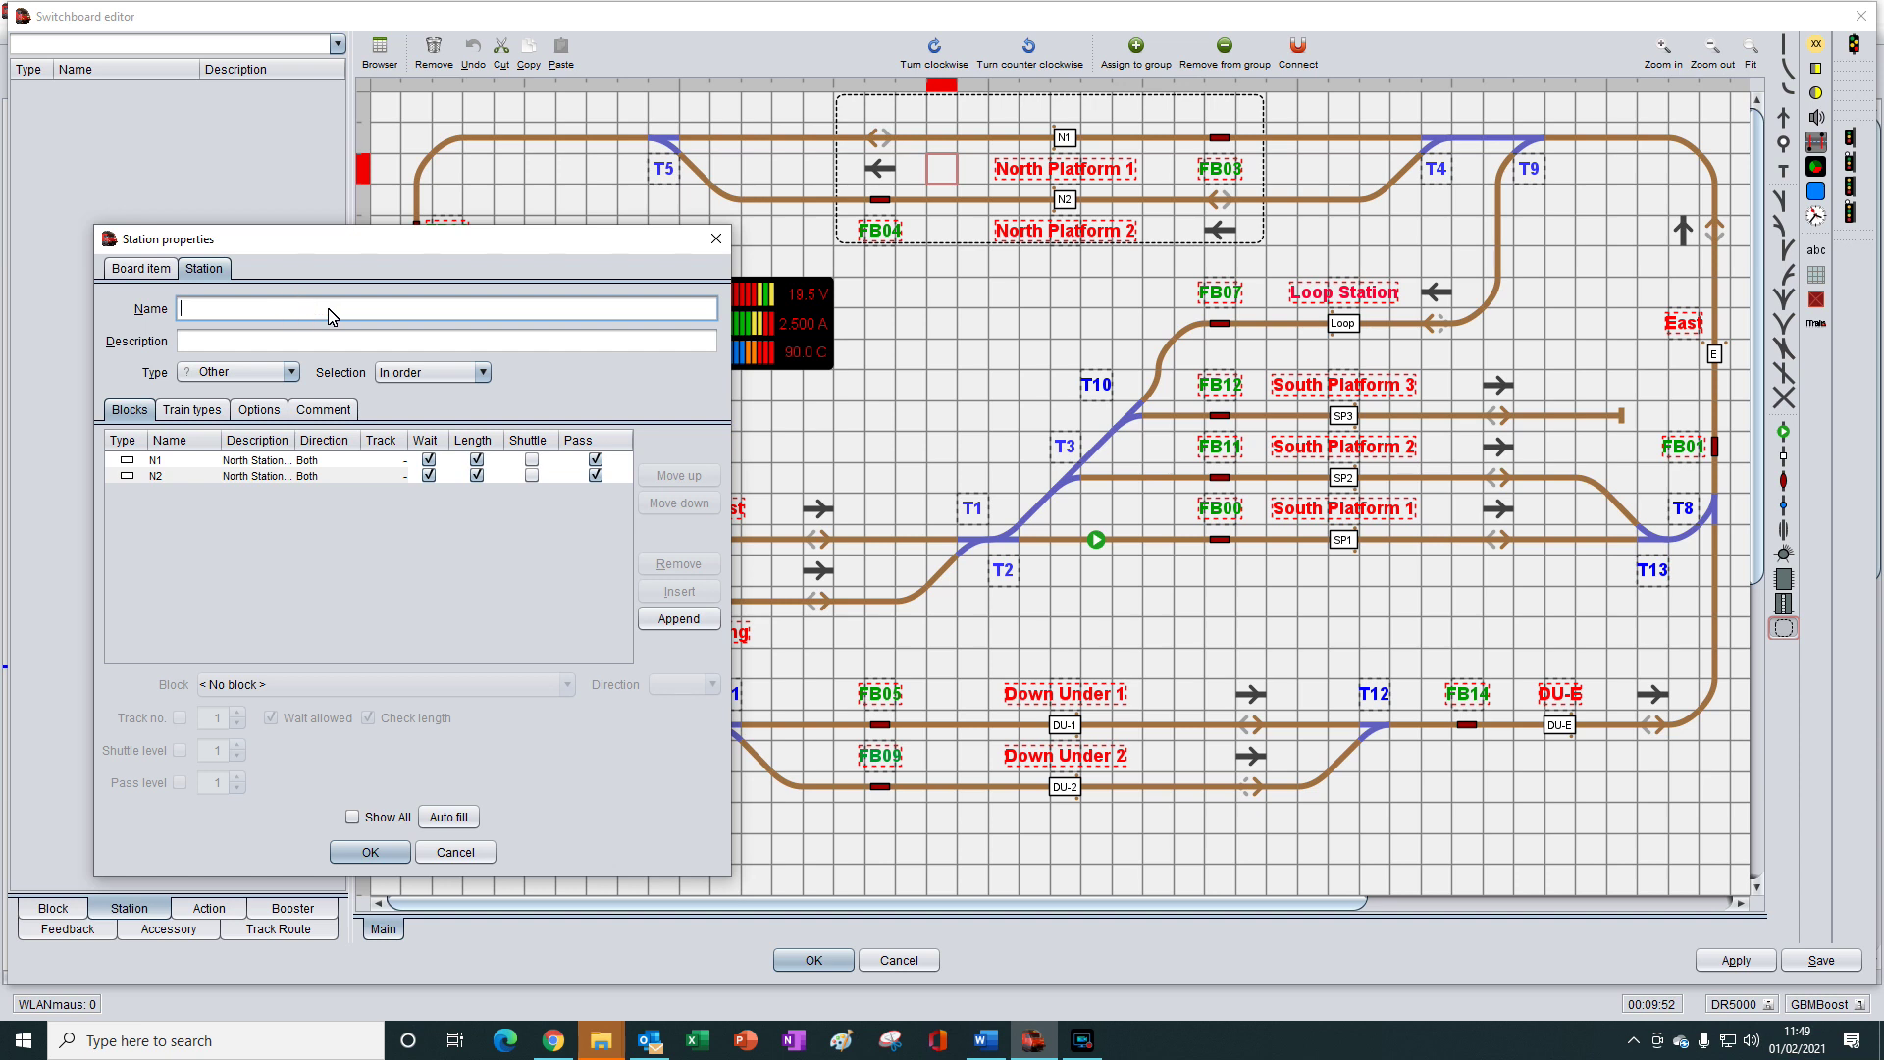
{"action": "type", "text": "North"}
{"action": "left_click", "coordinate": [280, 345]}
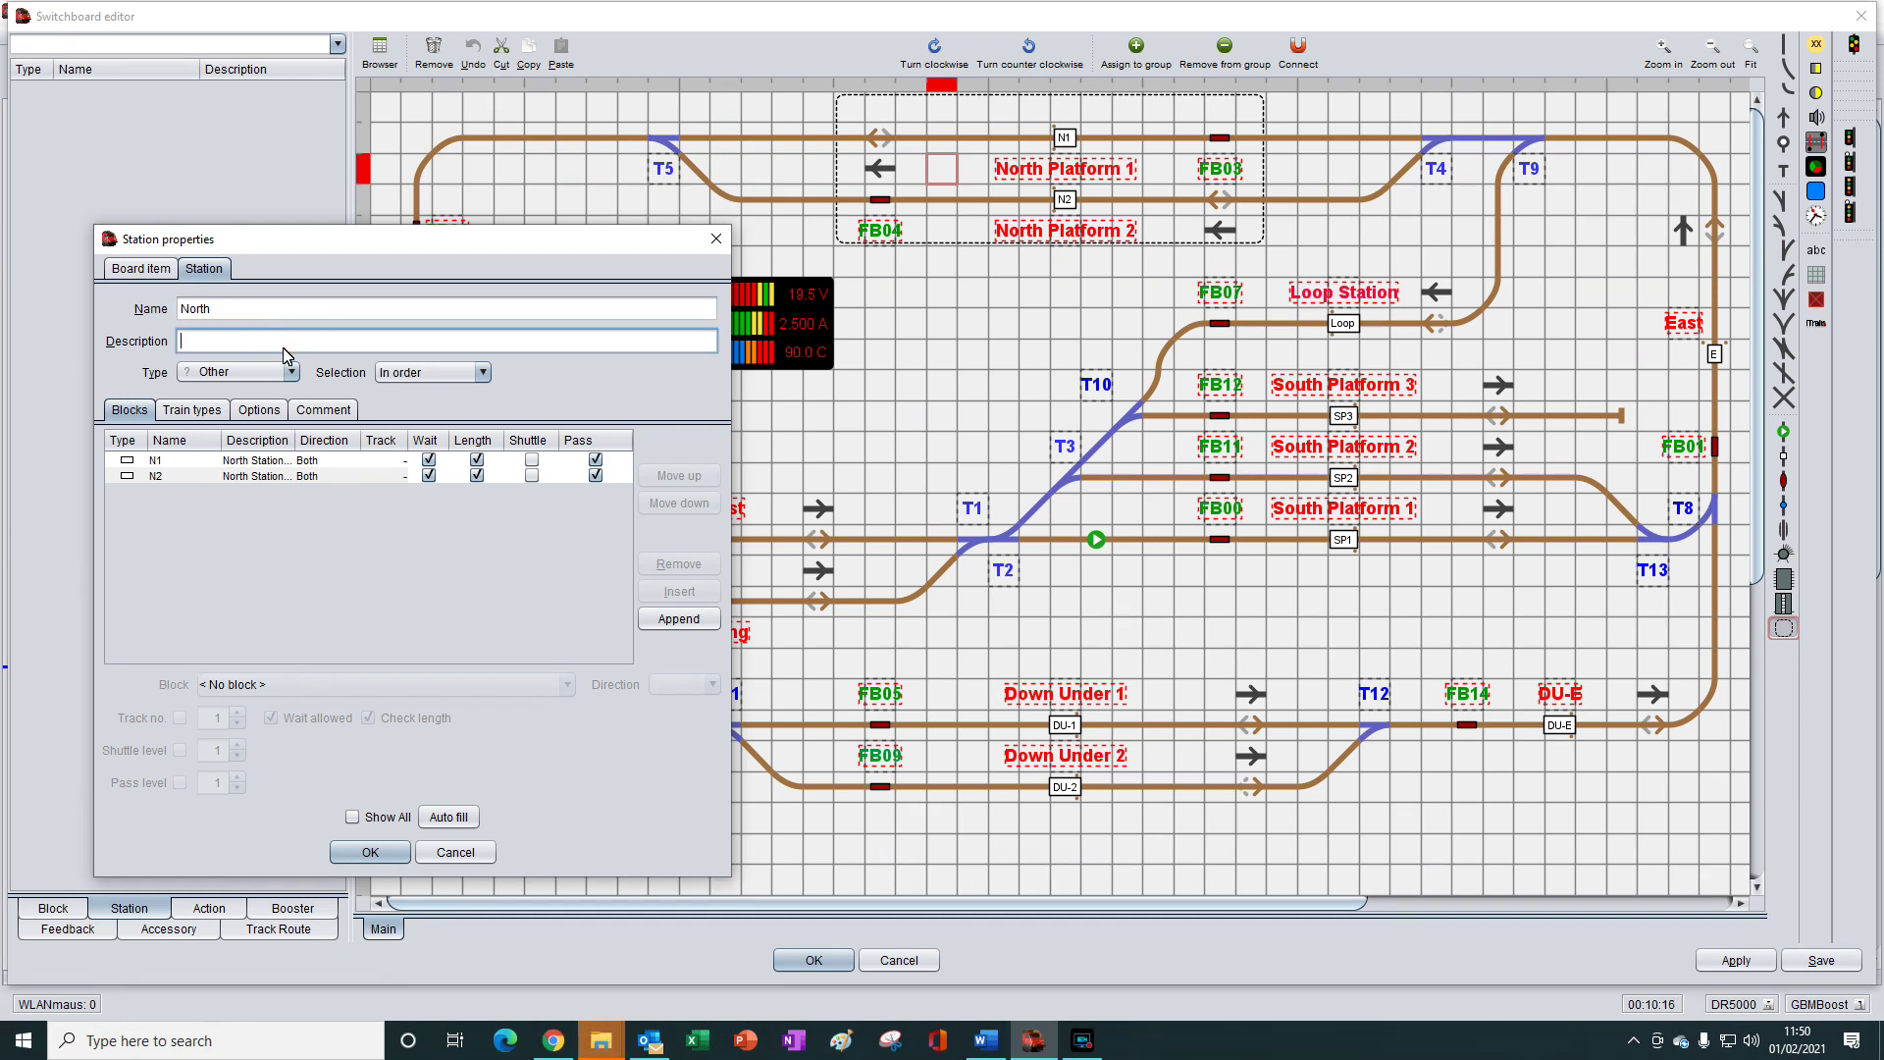
{"action": "type", "text": "North Station (N1 and N2"}
Review blocks N1 and N2 and the Board item tab, then go back to the Station tab
{"action": "left_click", "coordinate": [138, 413]}
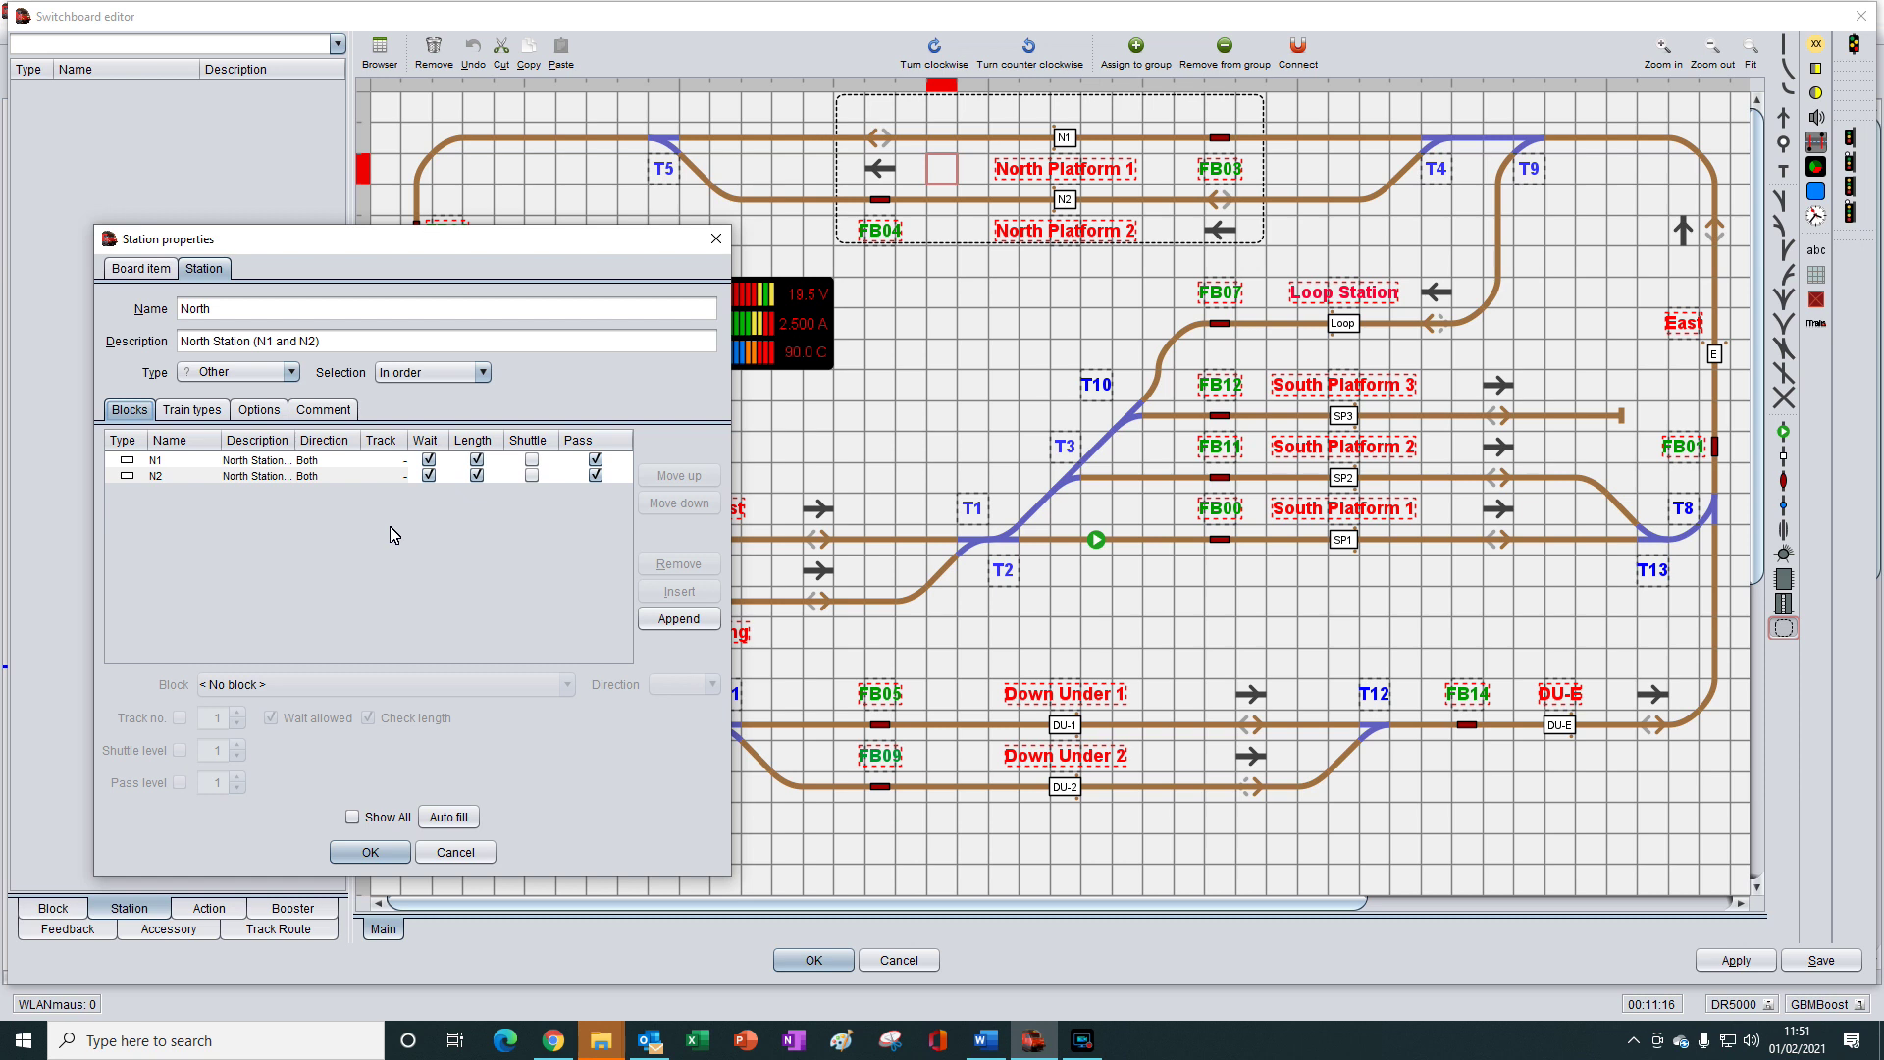
{"action": "left_click", "coordinate": [141, 271]}
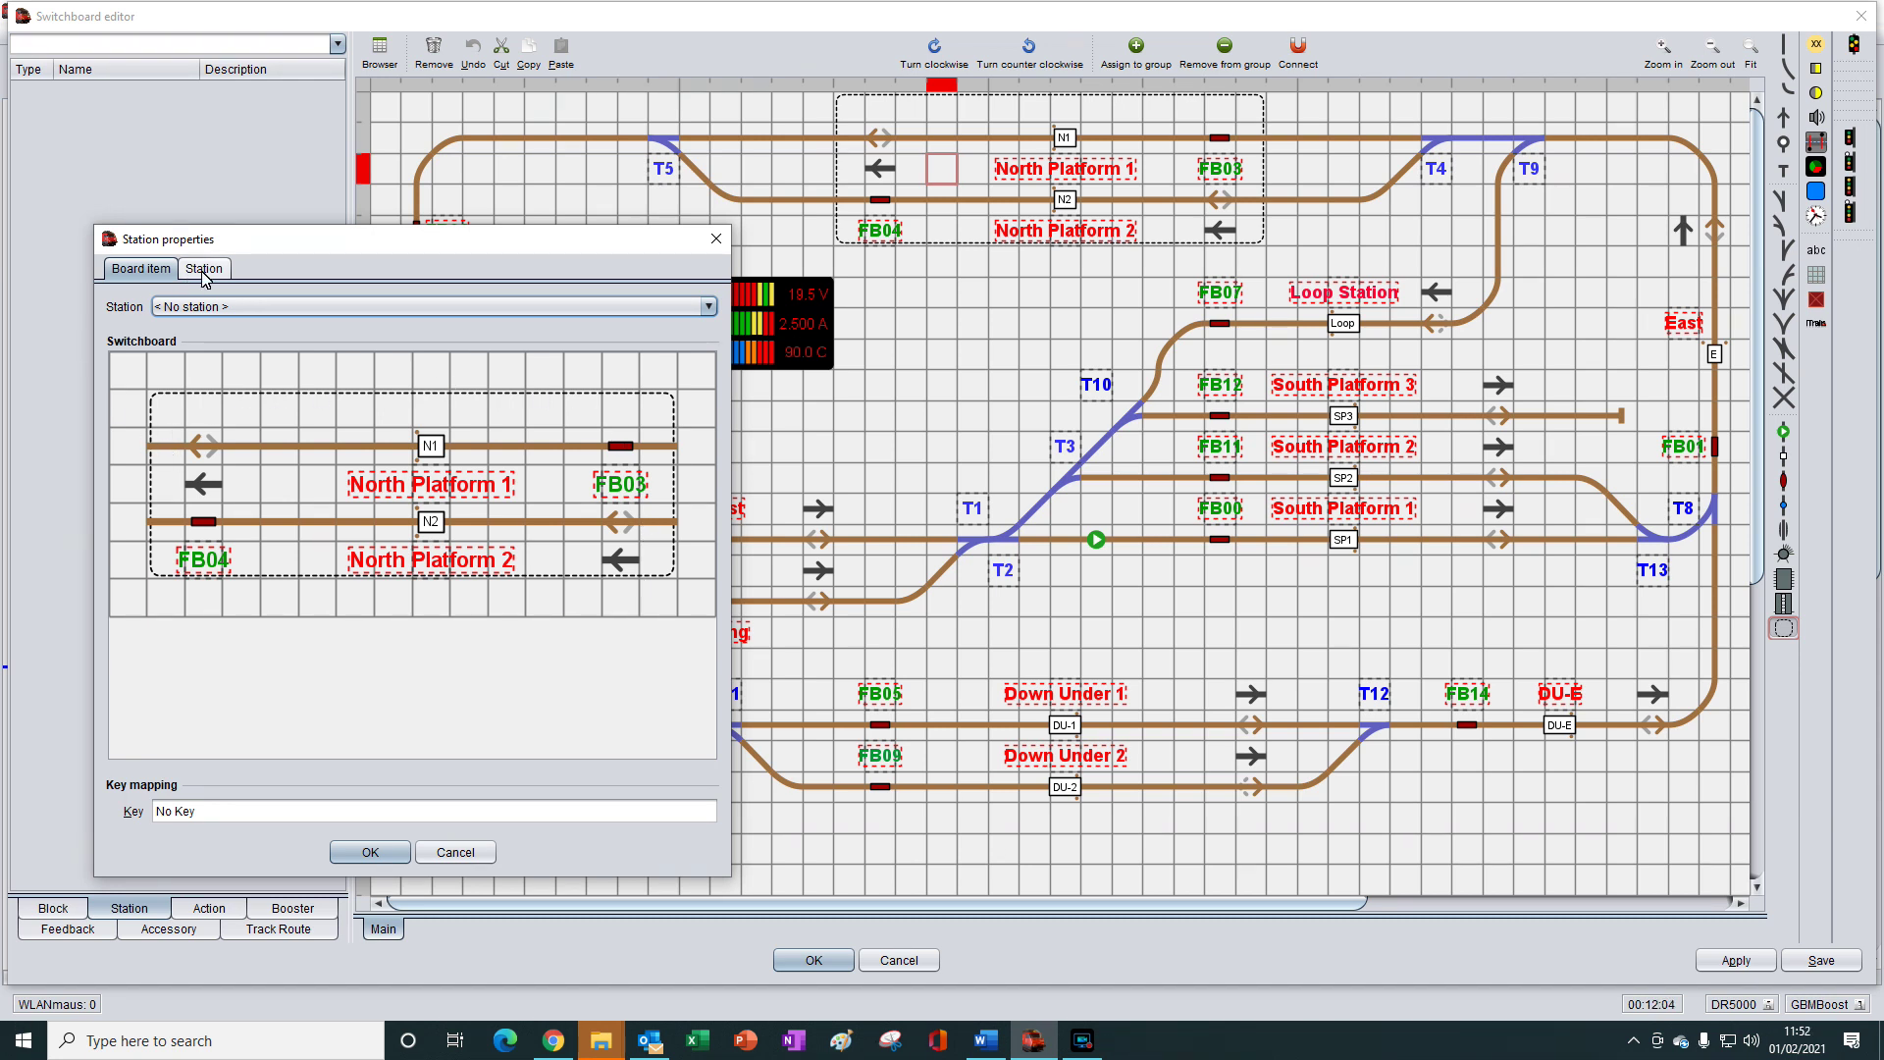
{"action": "left_click", "coordinate": [203, 271]}
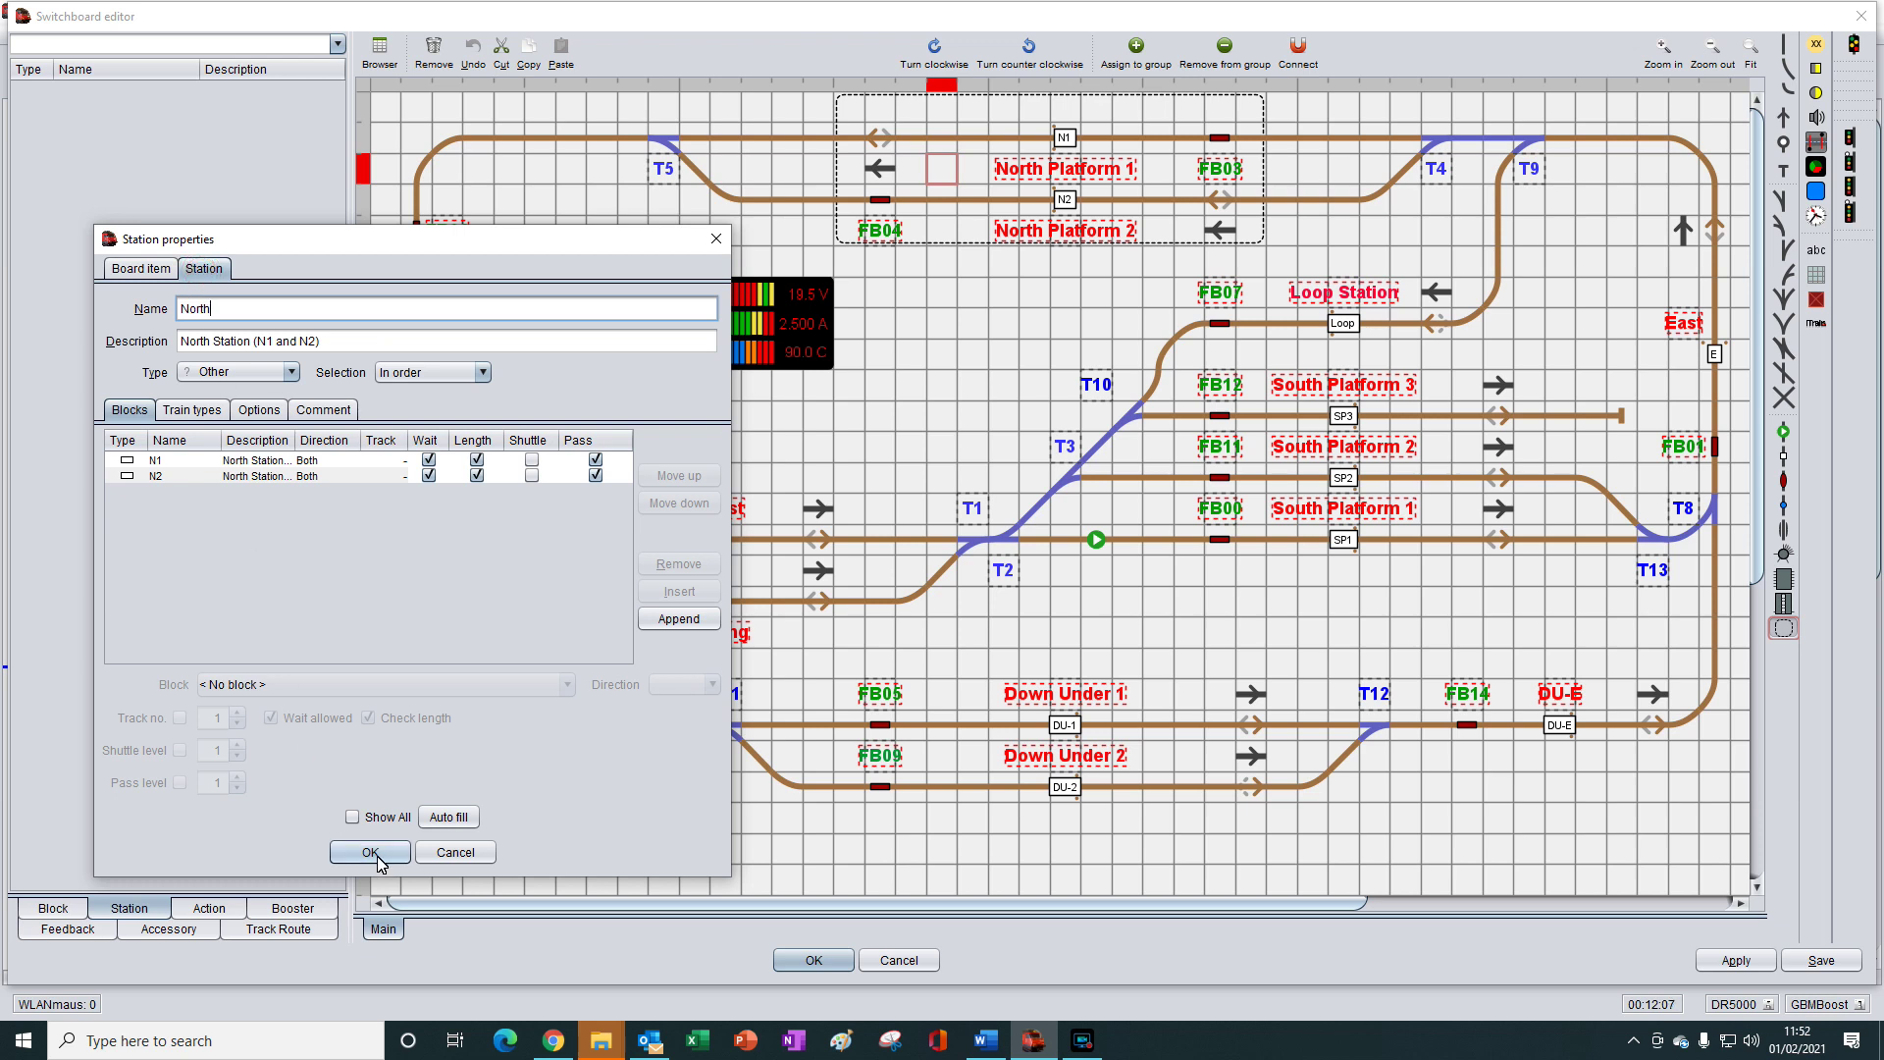
Confirm the Station properties so North appears in the layout's station list
{"action": "left_click", "coordinate": [376, 859]}
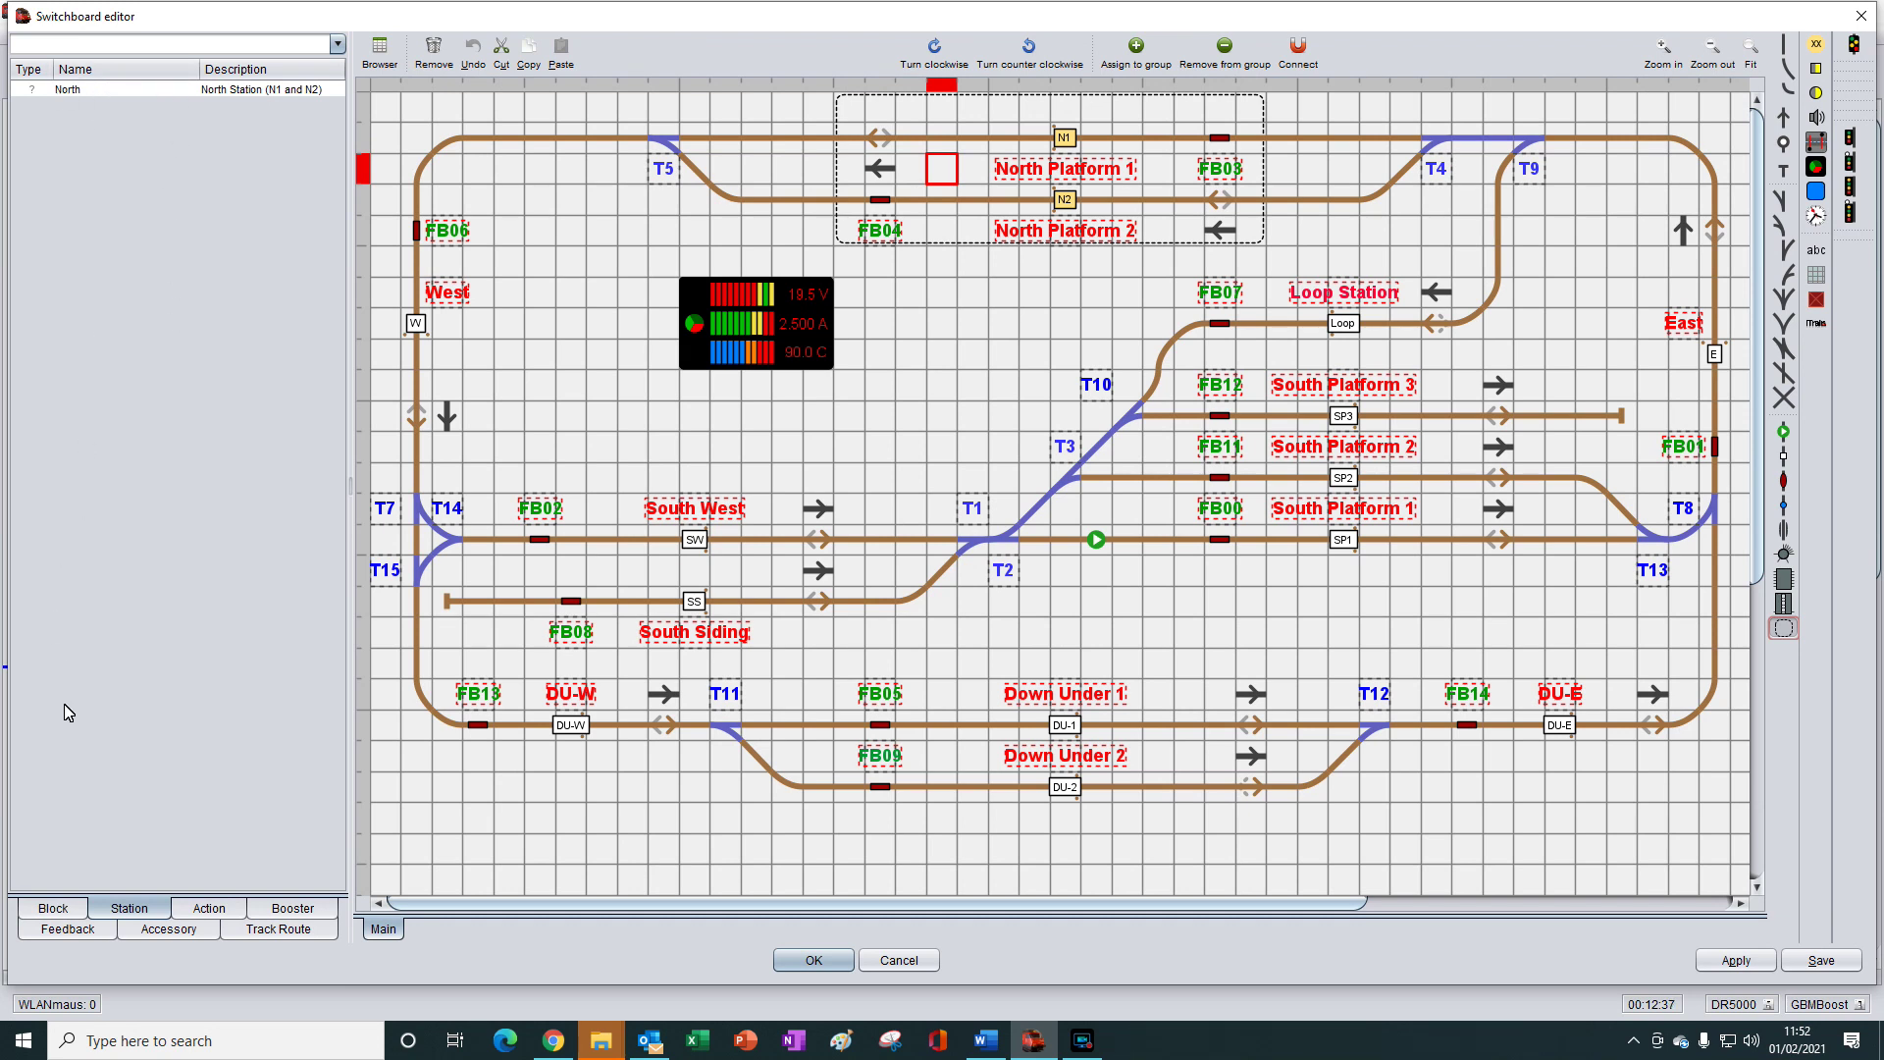
{"action": "left_click", "coordinate": [129, 911]}
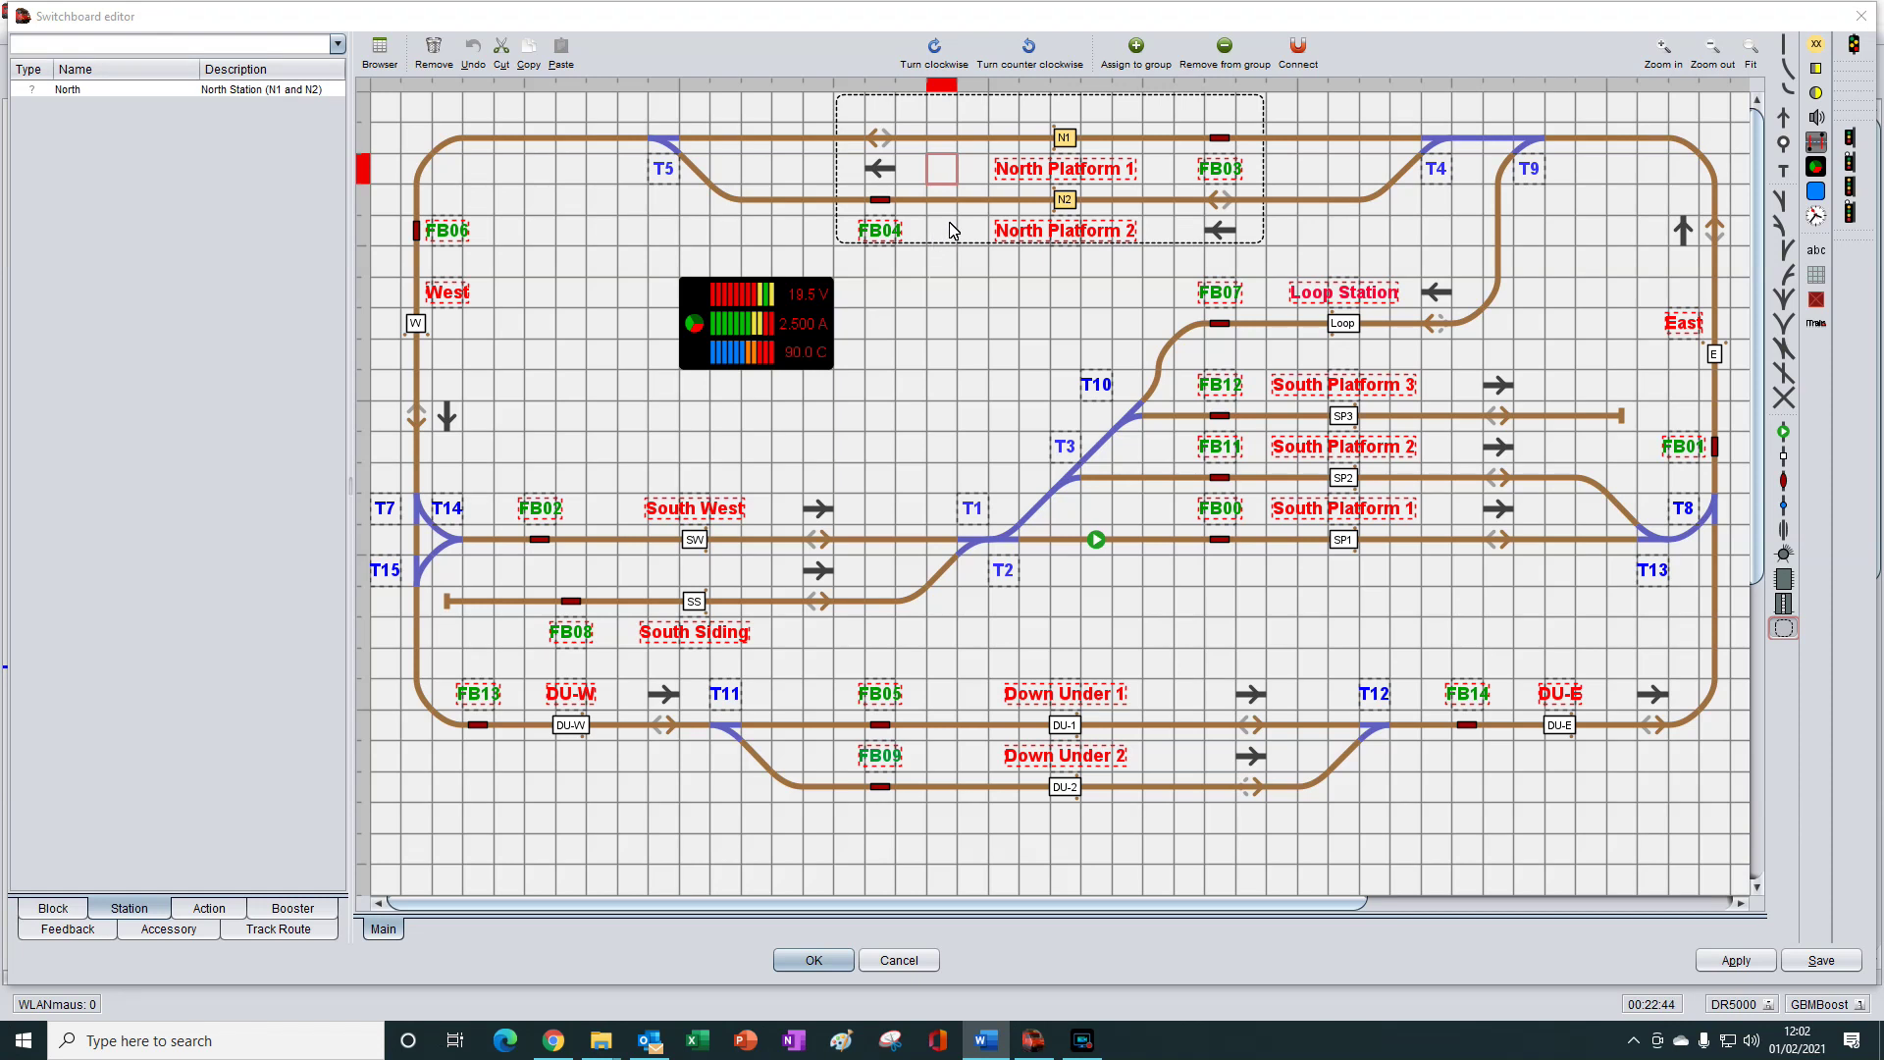
Select the North station square and clear its dashed group outline around N1 and N2
{"action": "left_click", "coordinate": [942, 173]}
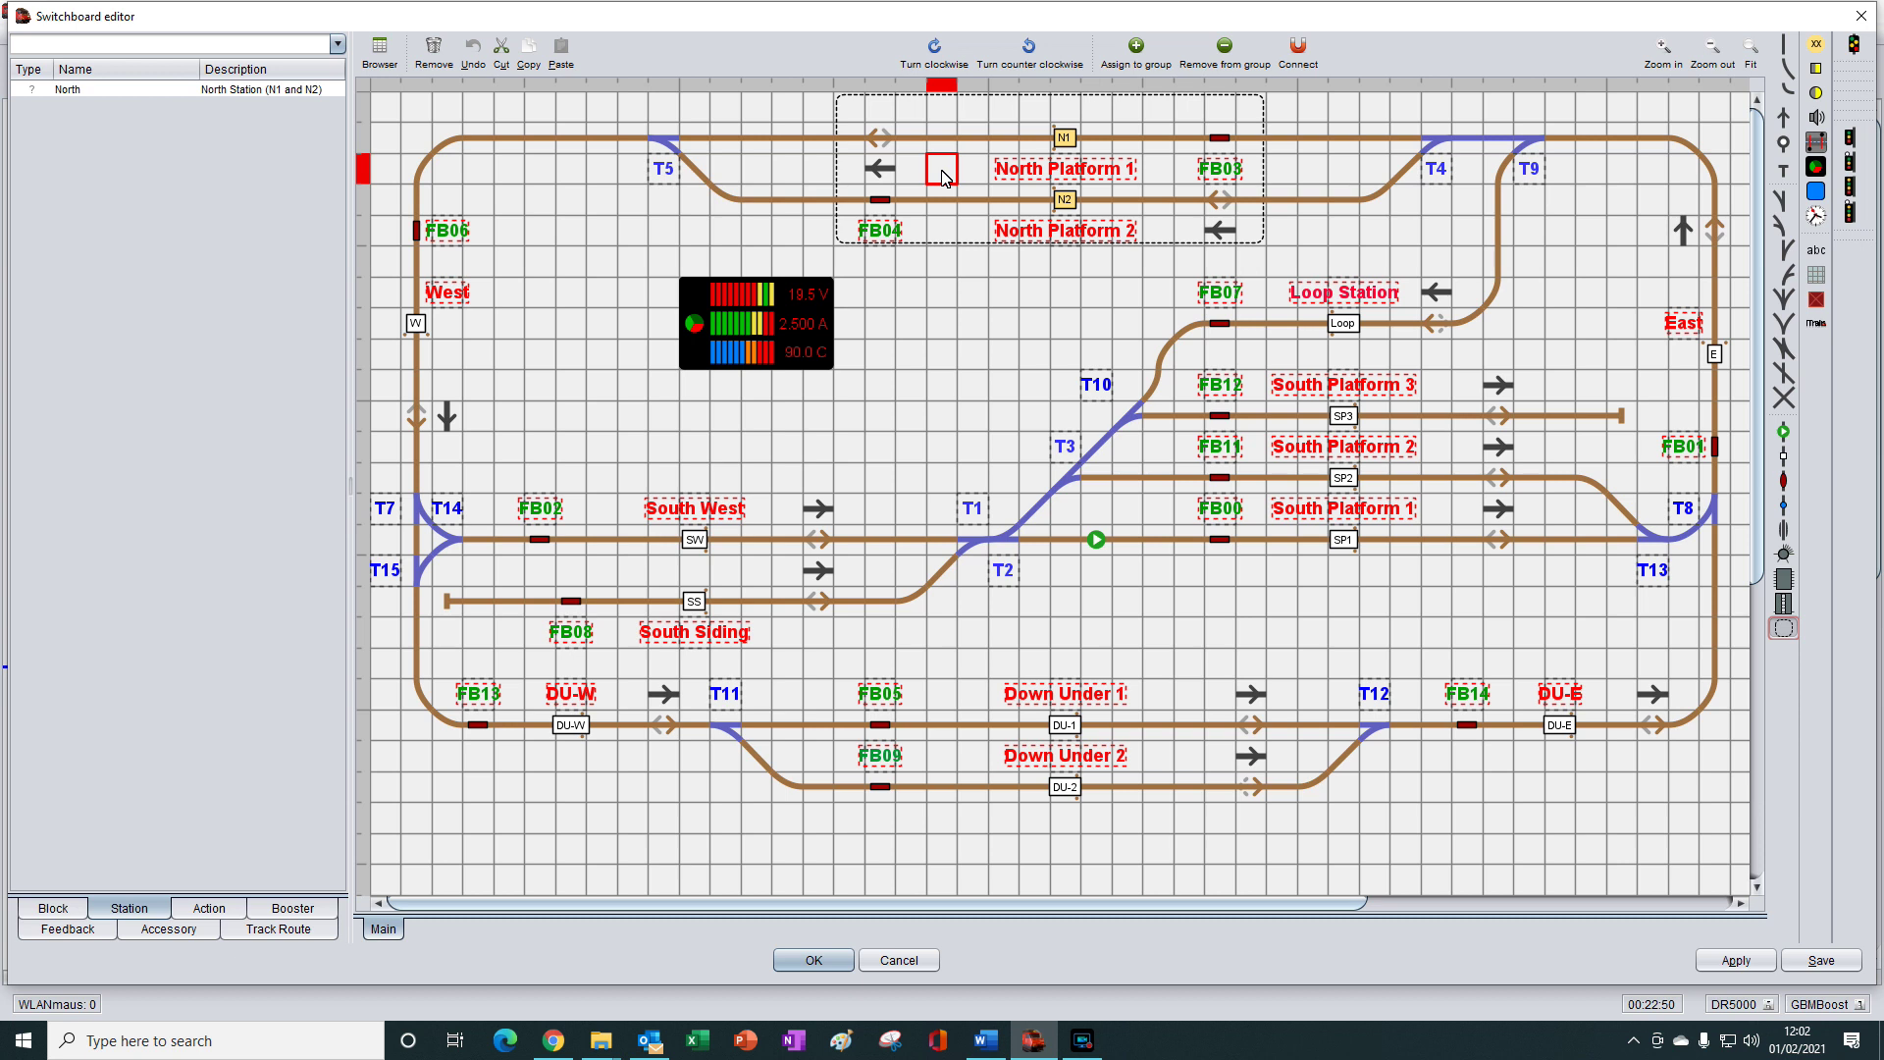
{"action": "left_click", "coordinate": [942, 176]}
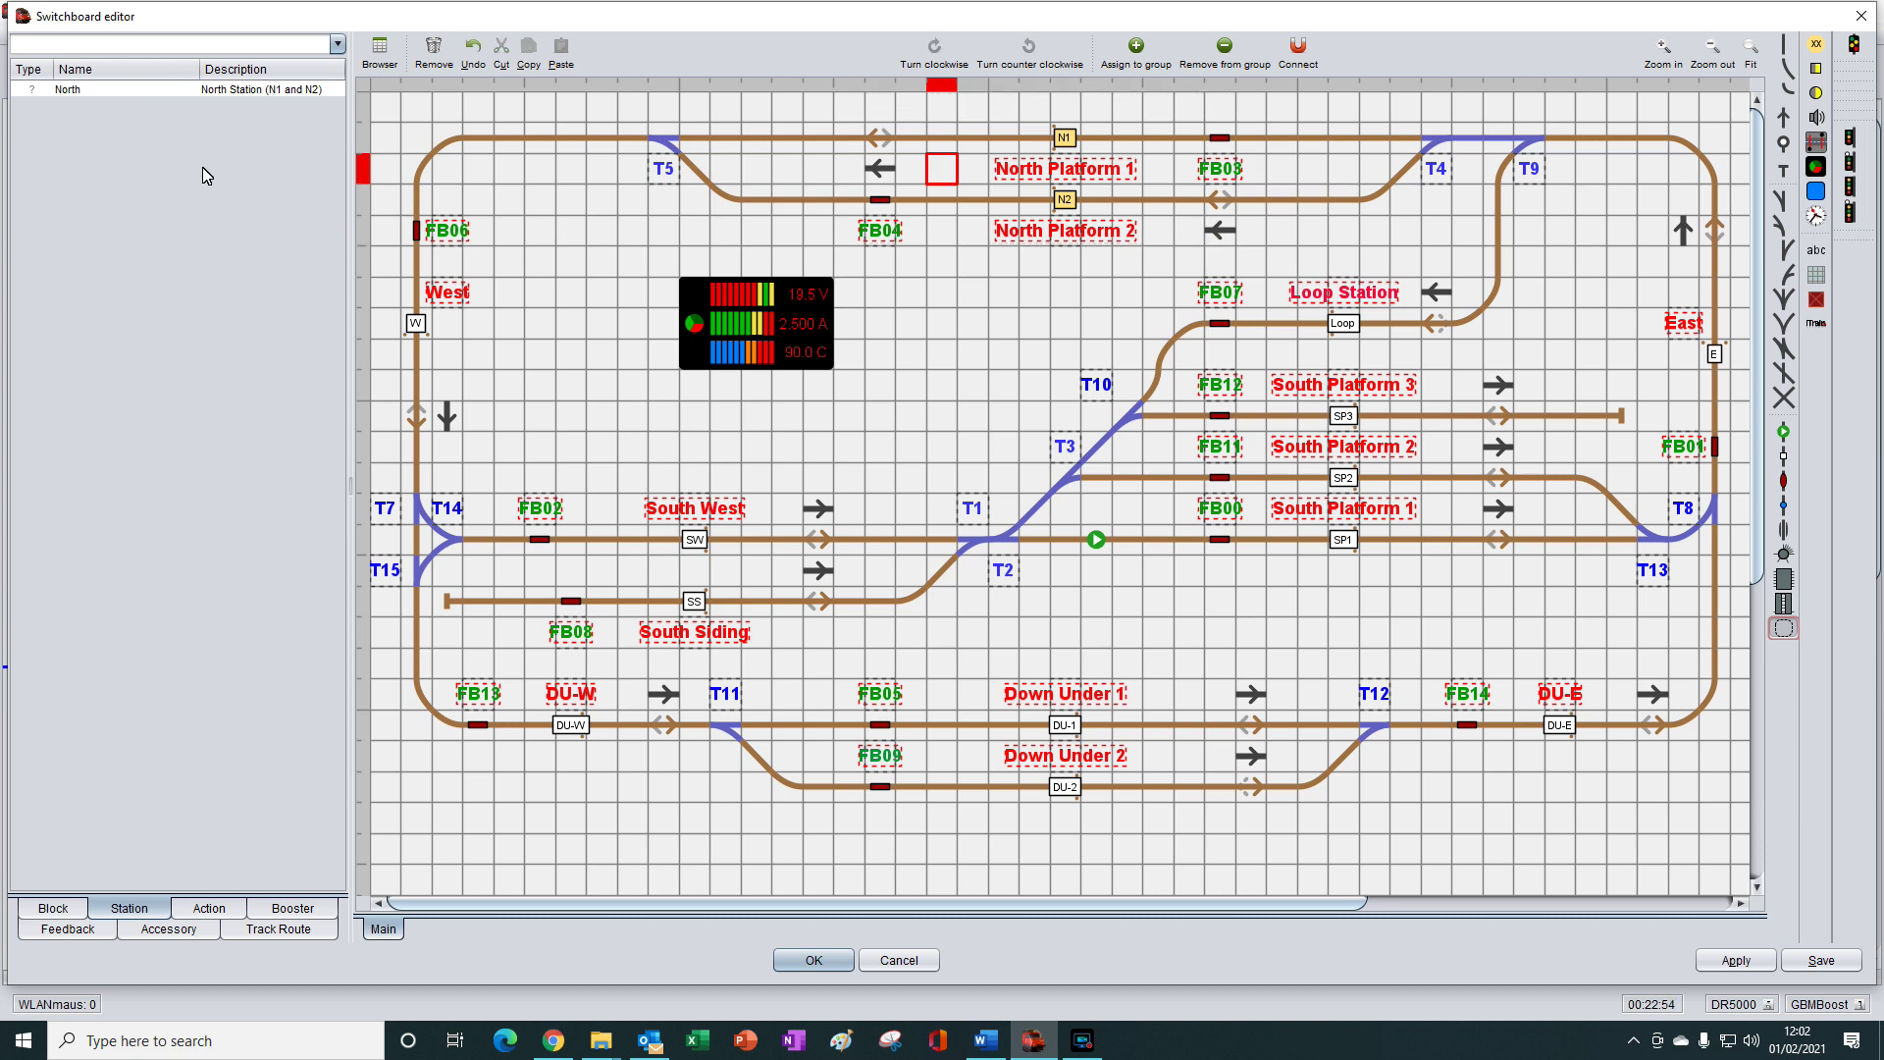
Choose North in the Station list and delete it with the Delete key
{"action": "right_click", "coordinate": [91, 95]}
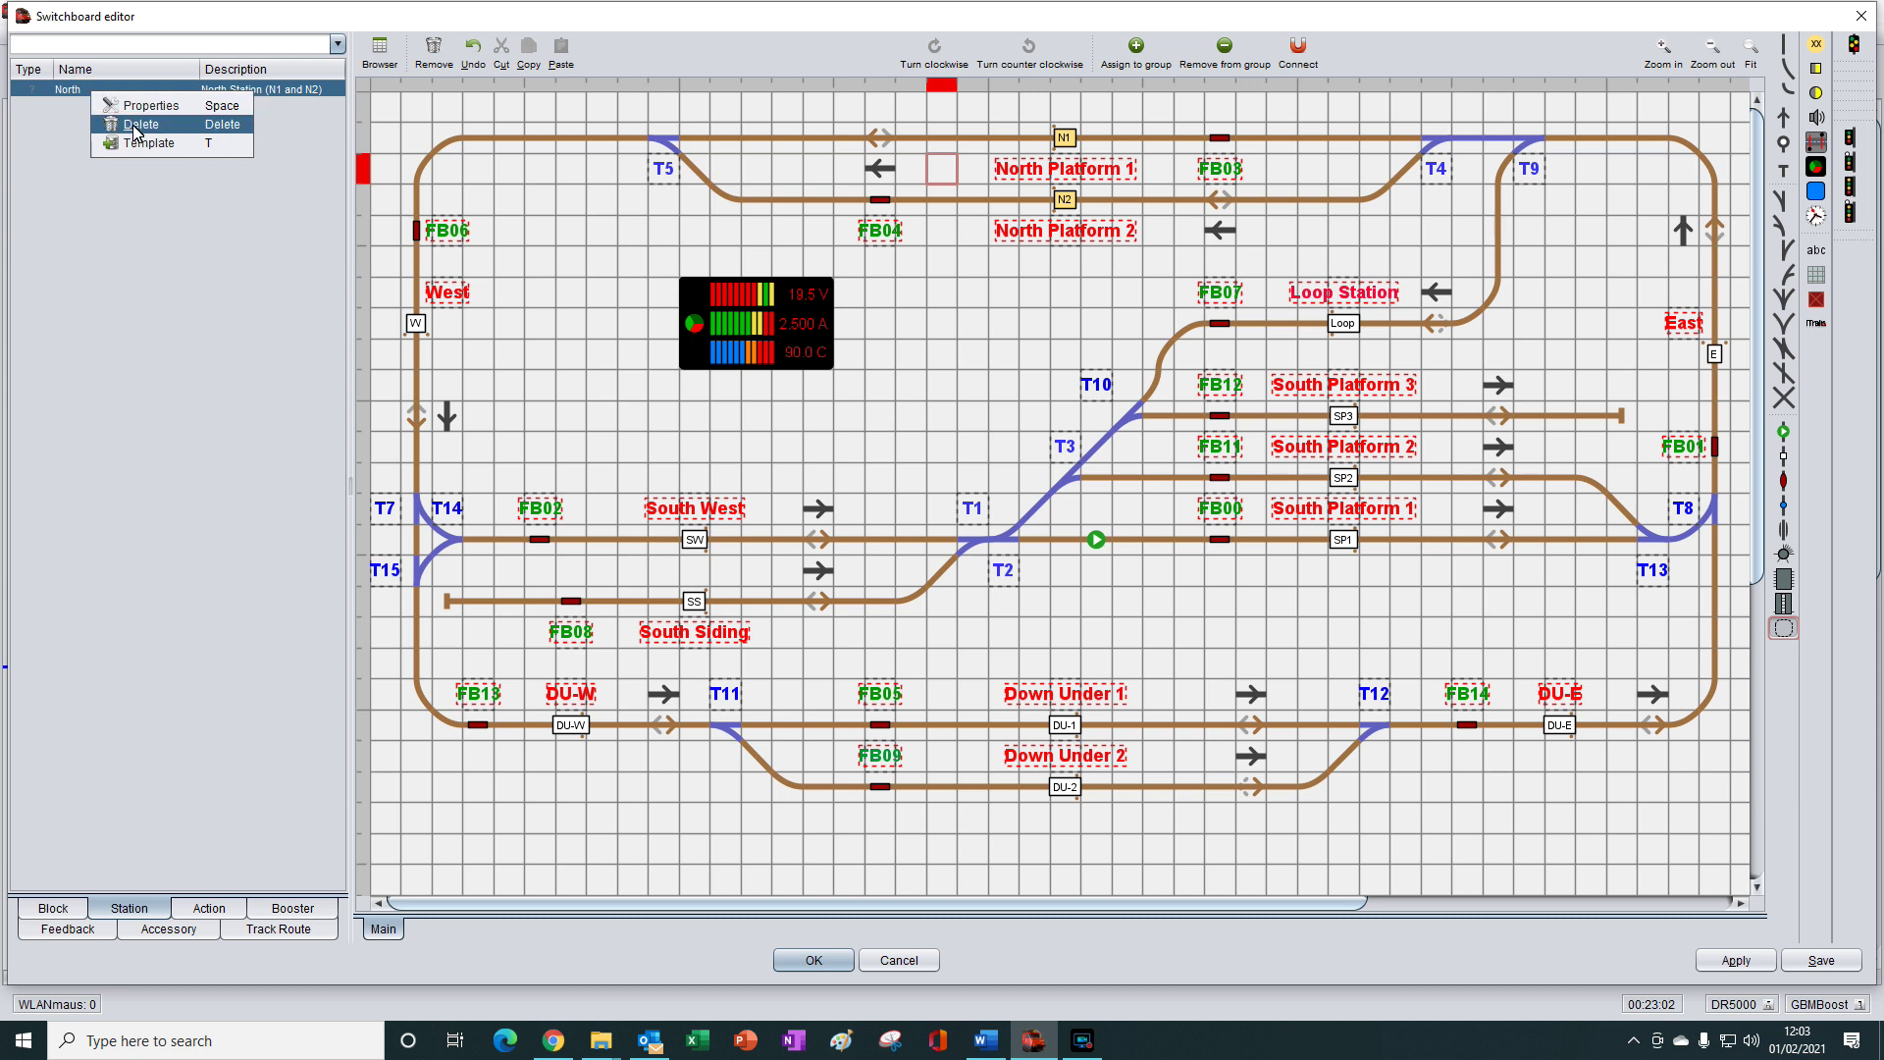
{"action": "left_click", "coordinate": [76, 95]}
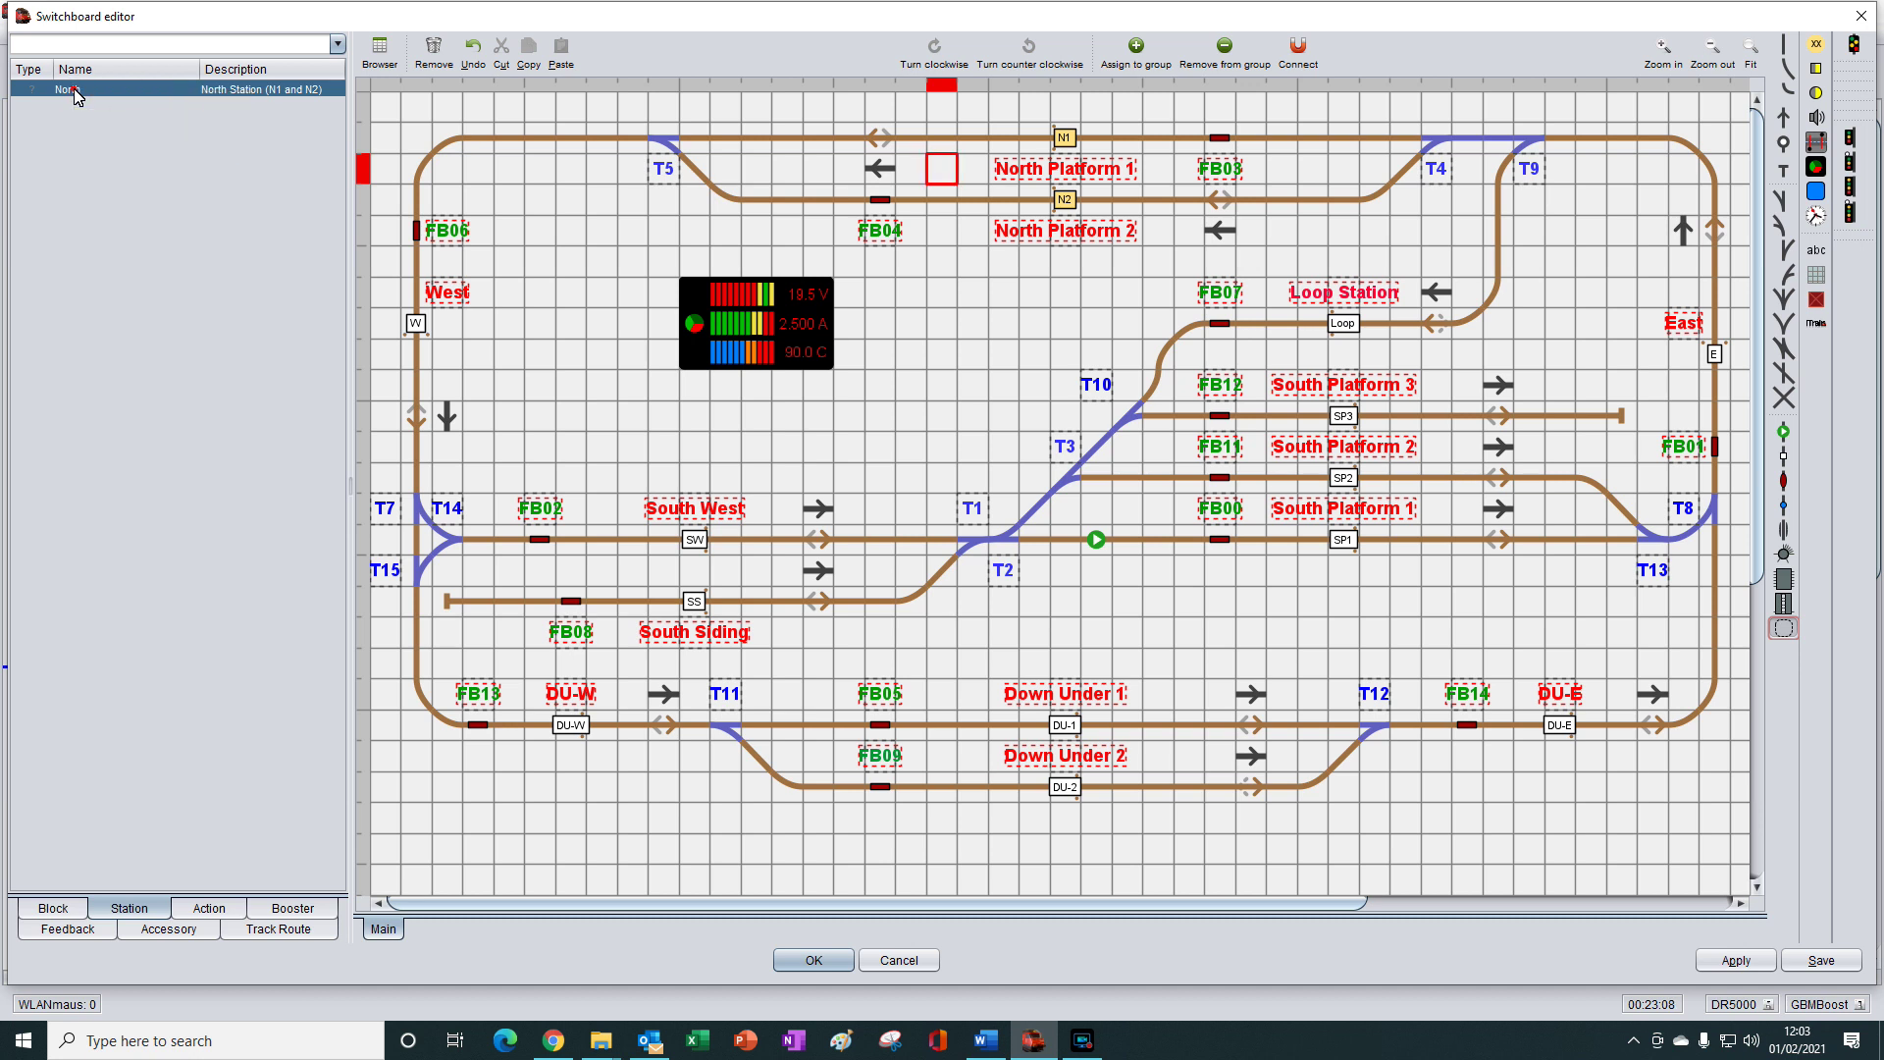
{"action": "left_click", "coordinate": [84, 94]}
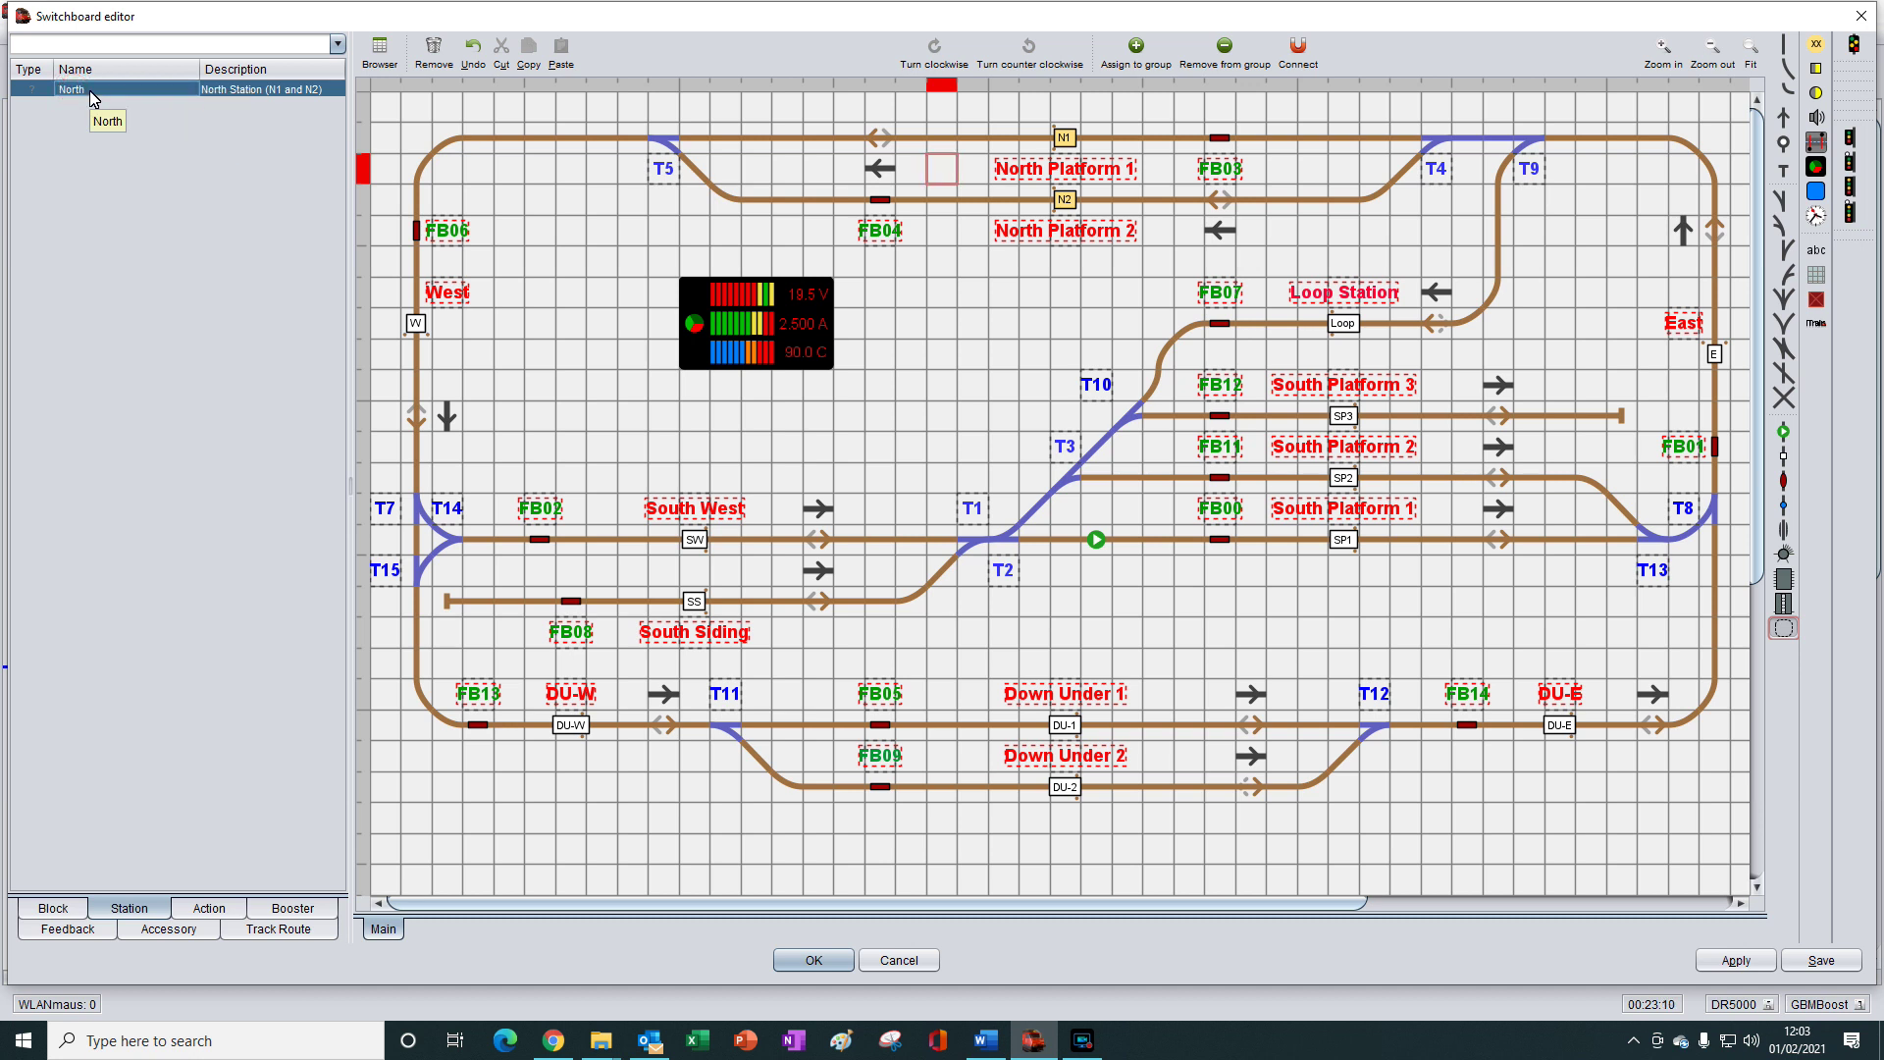
{"action": "key", "text": "Delete"}
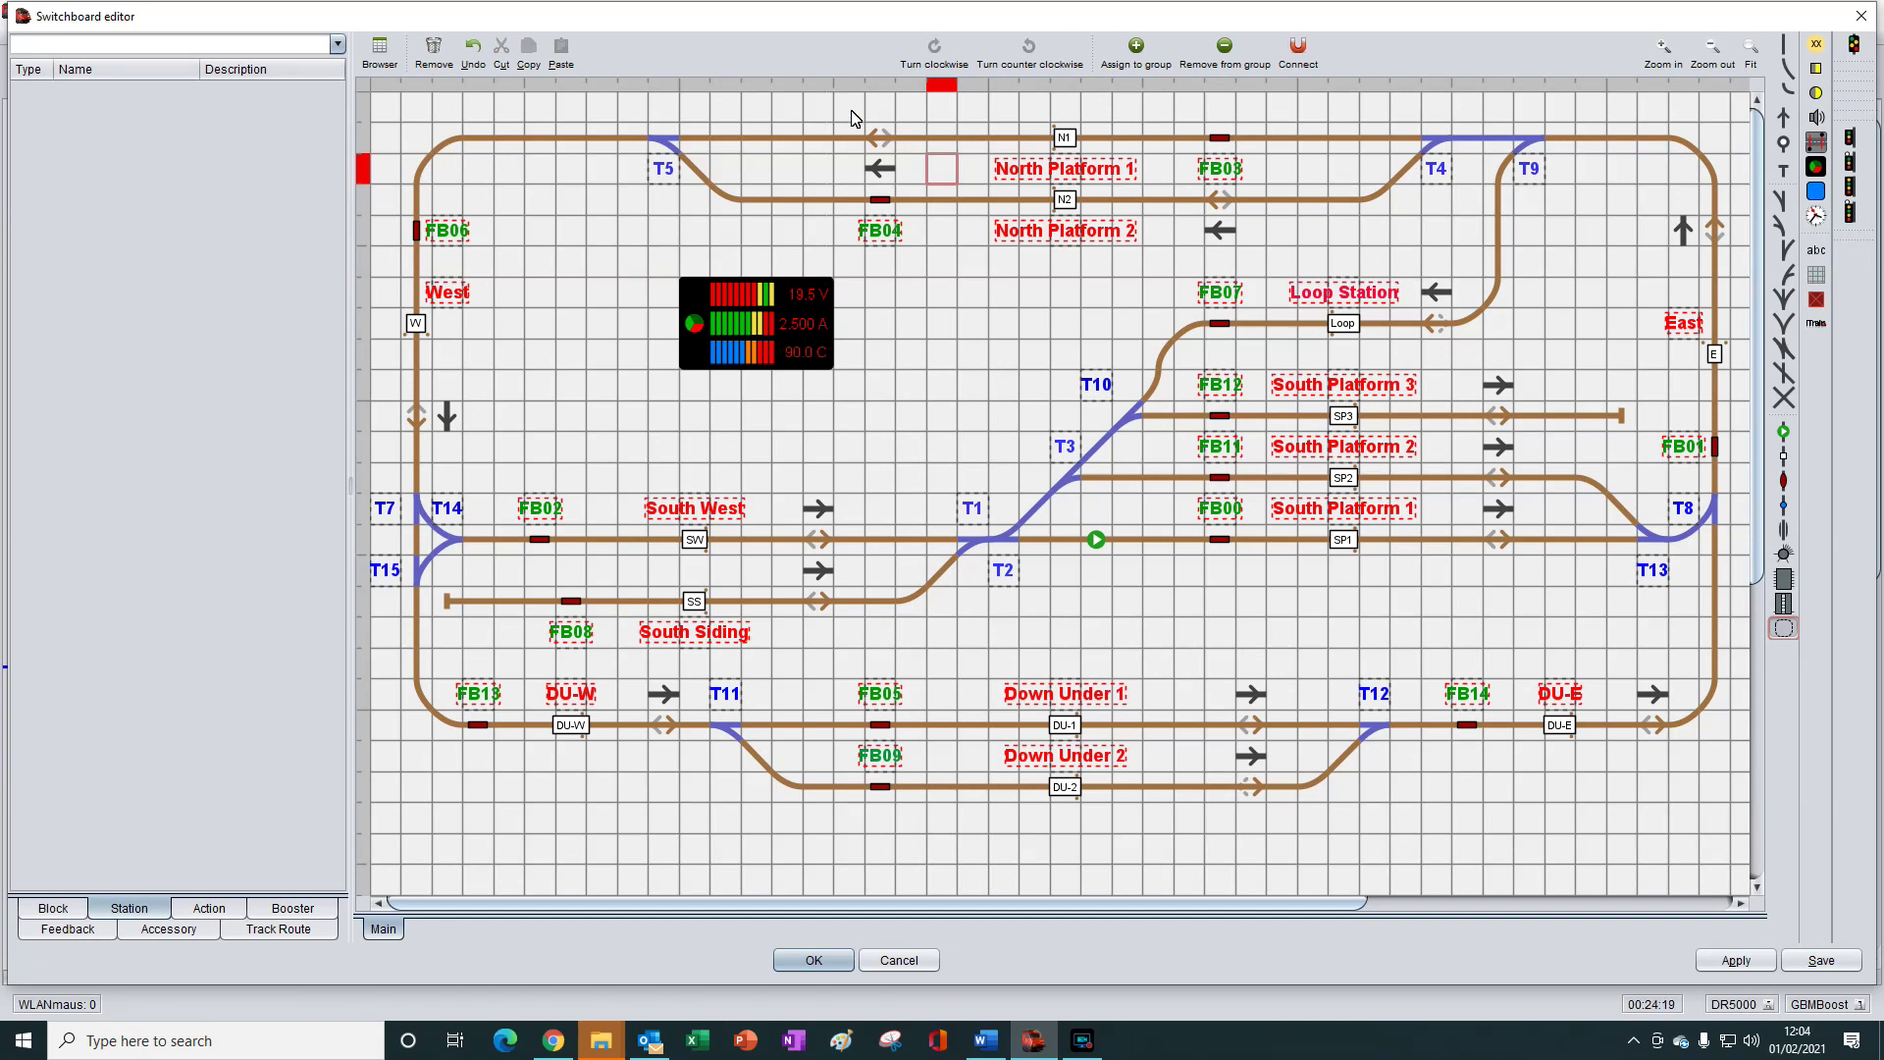
Frame North Platform 1 and 2 as a new station named North, without a description
{"action": "left_click_drag", "start_coordinate": [850, 110], "coordinate": [1251, 246]}
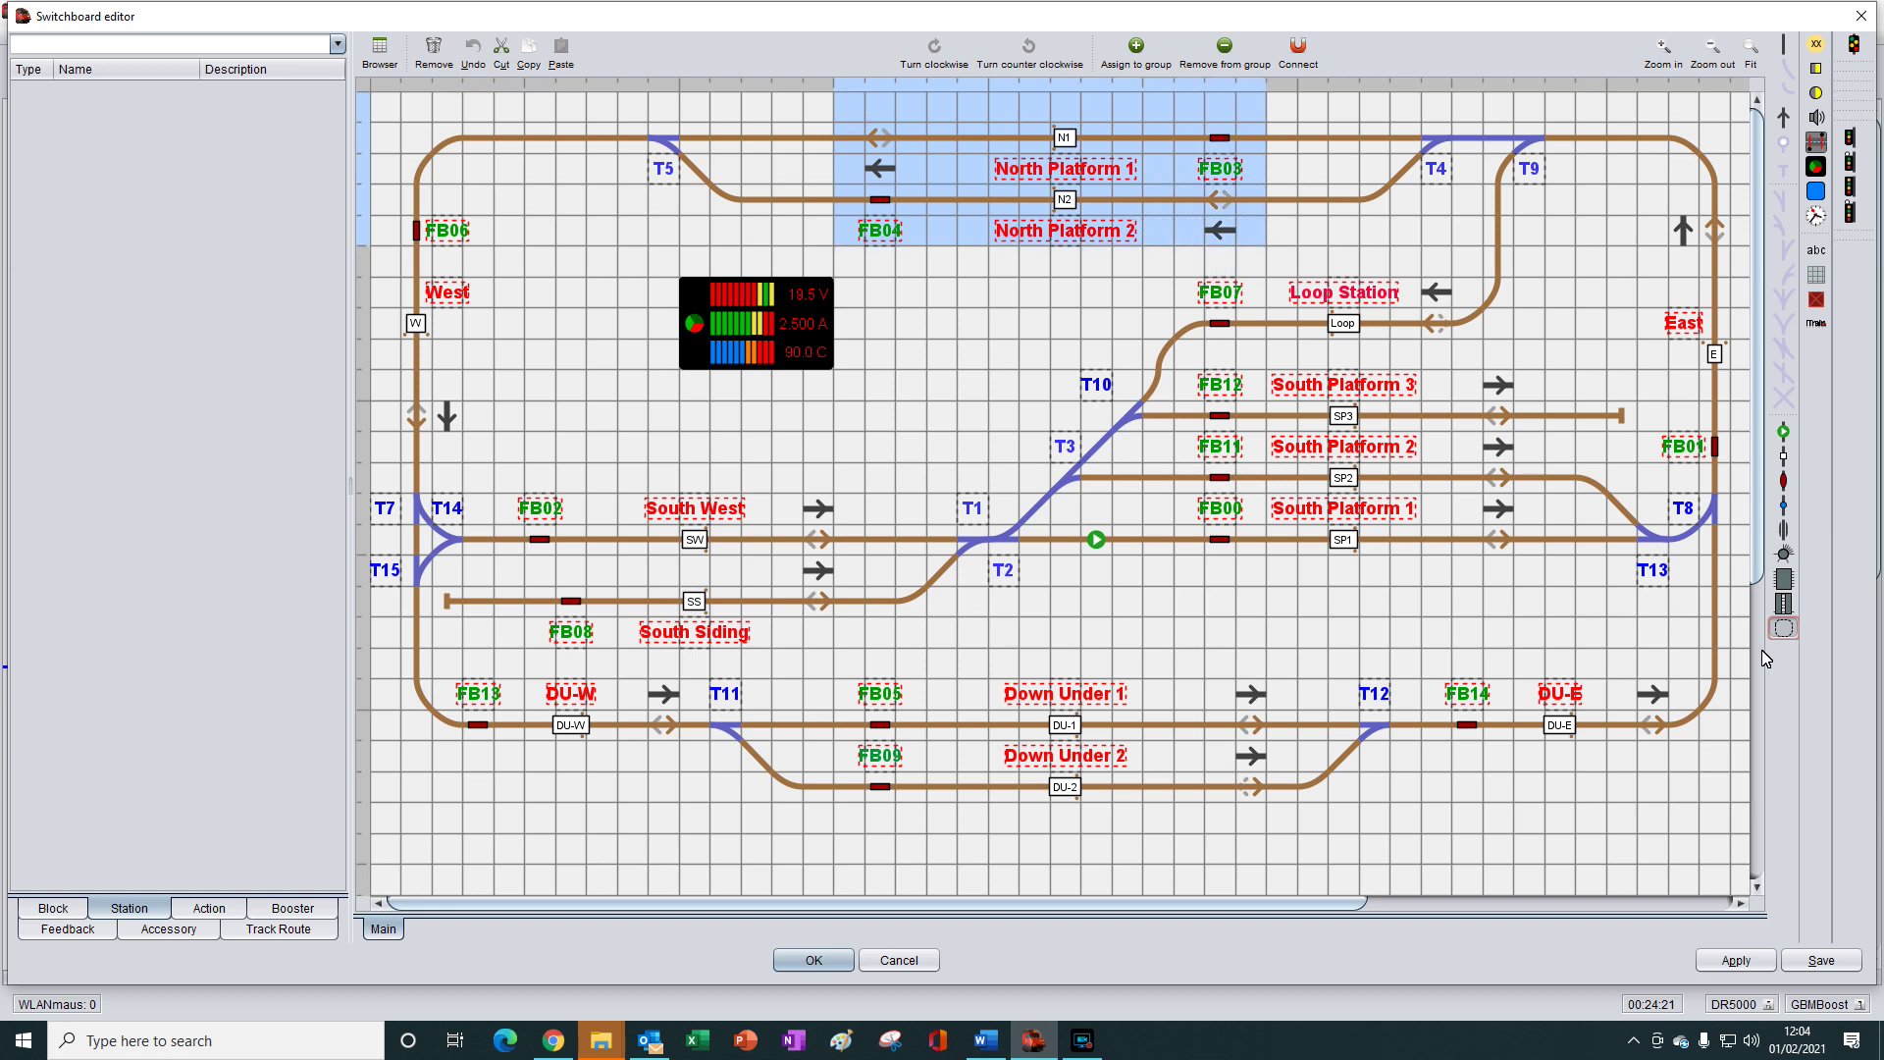
{"action": "left_click", "coordinate": [1784, 628]}
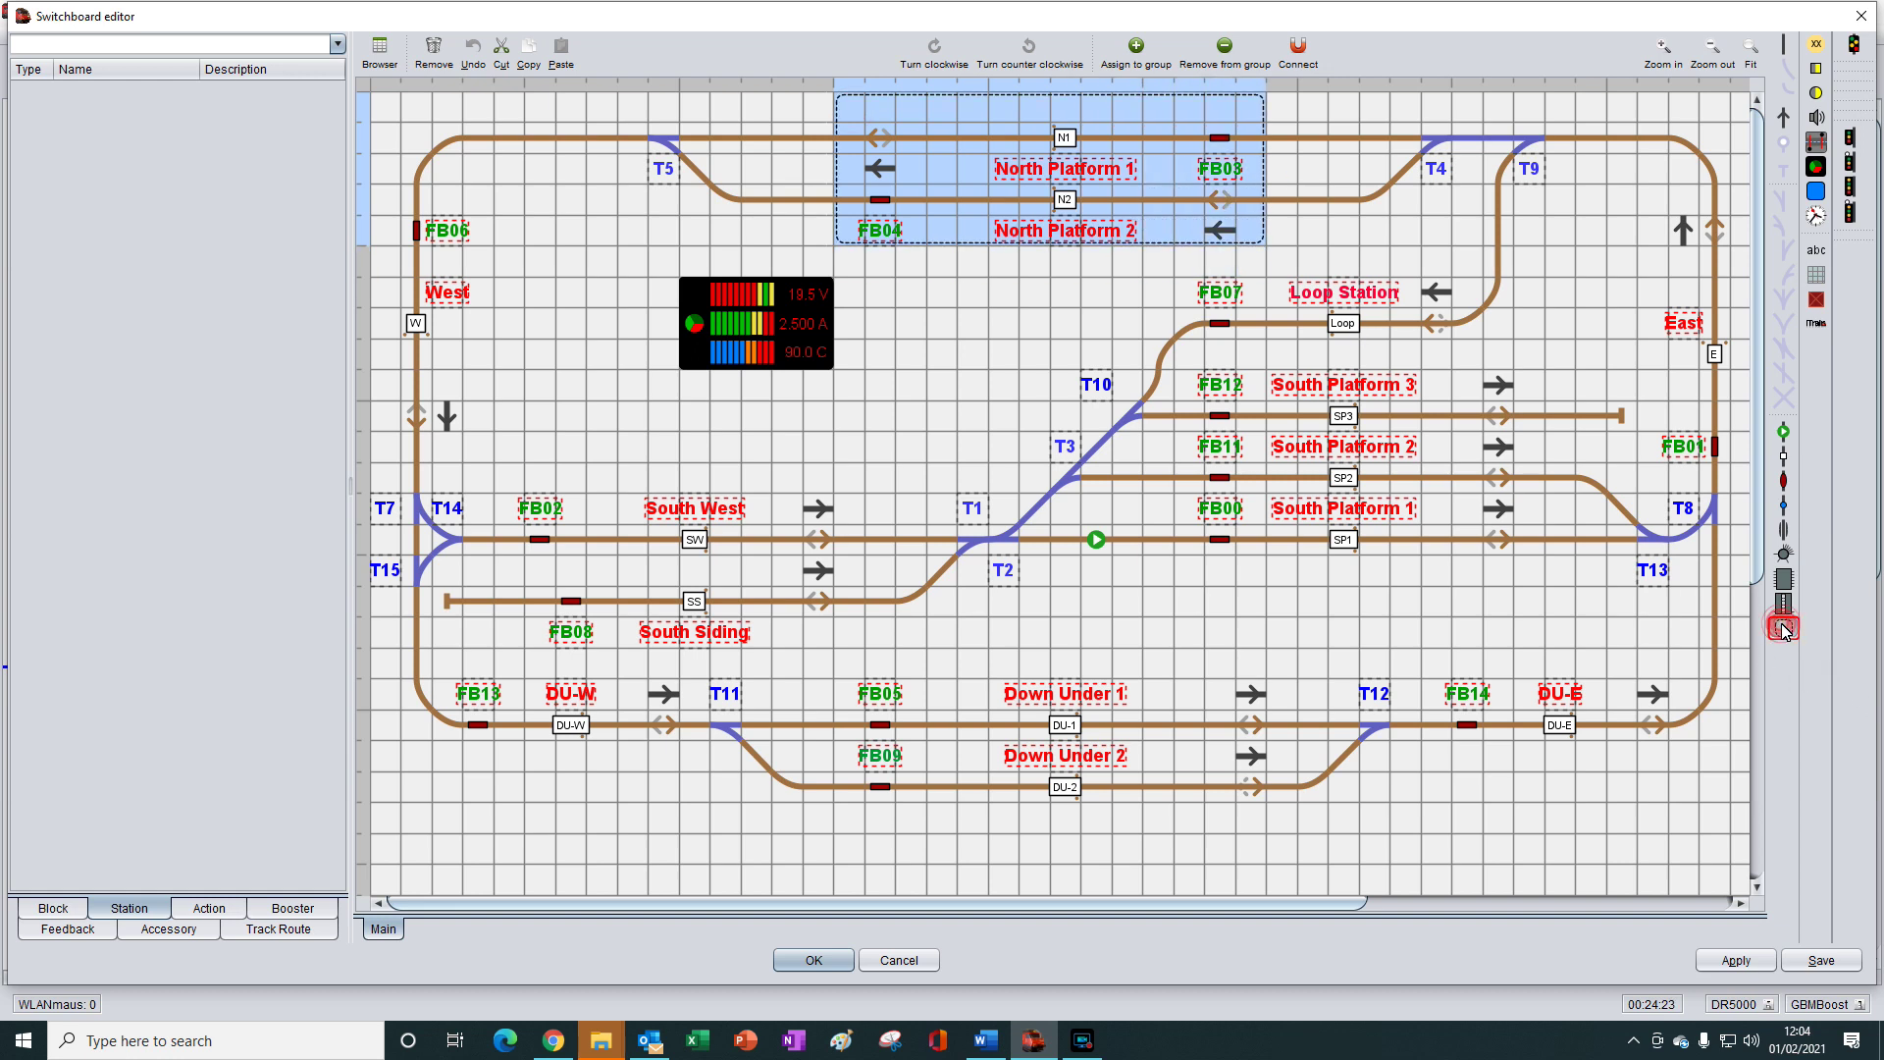
{"action": "left_click", "coordinate": [940, 236]}
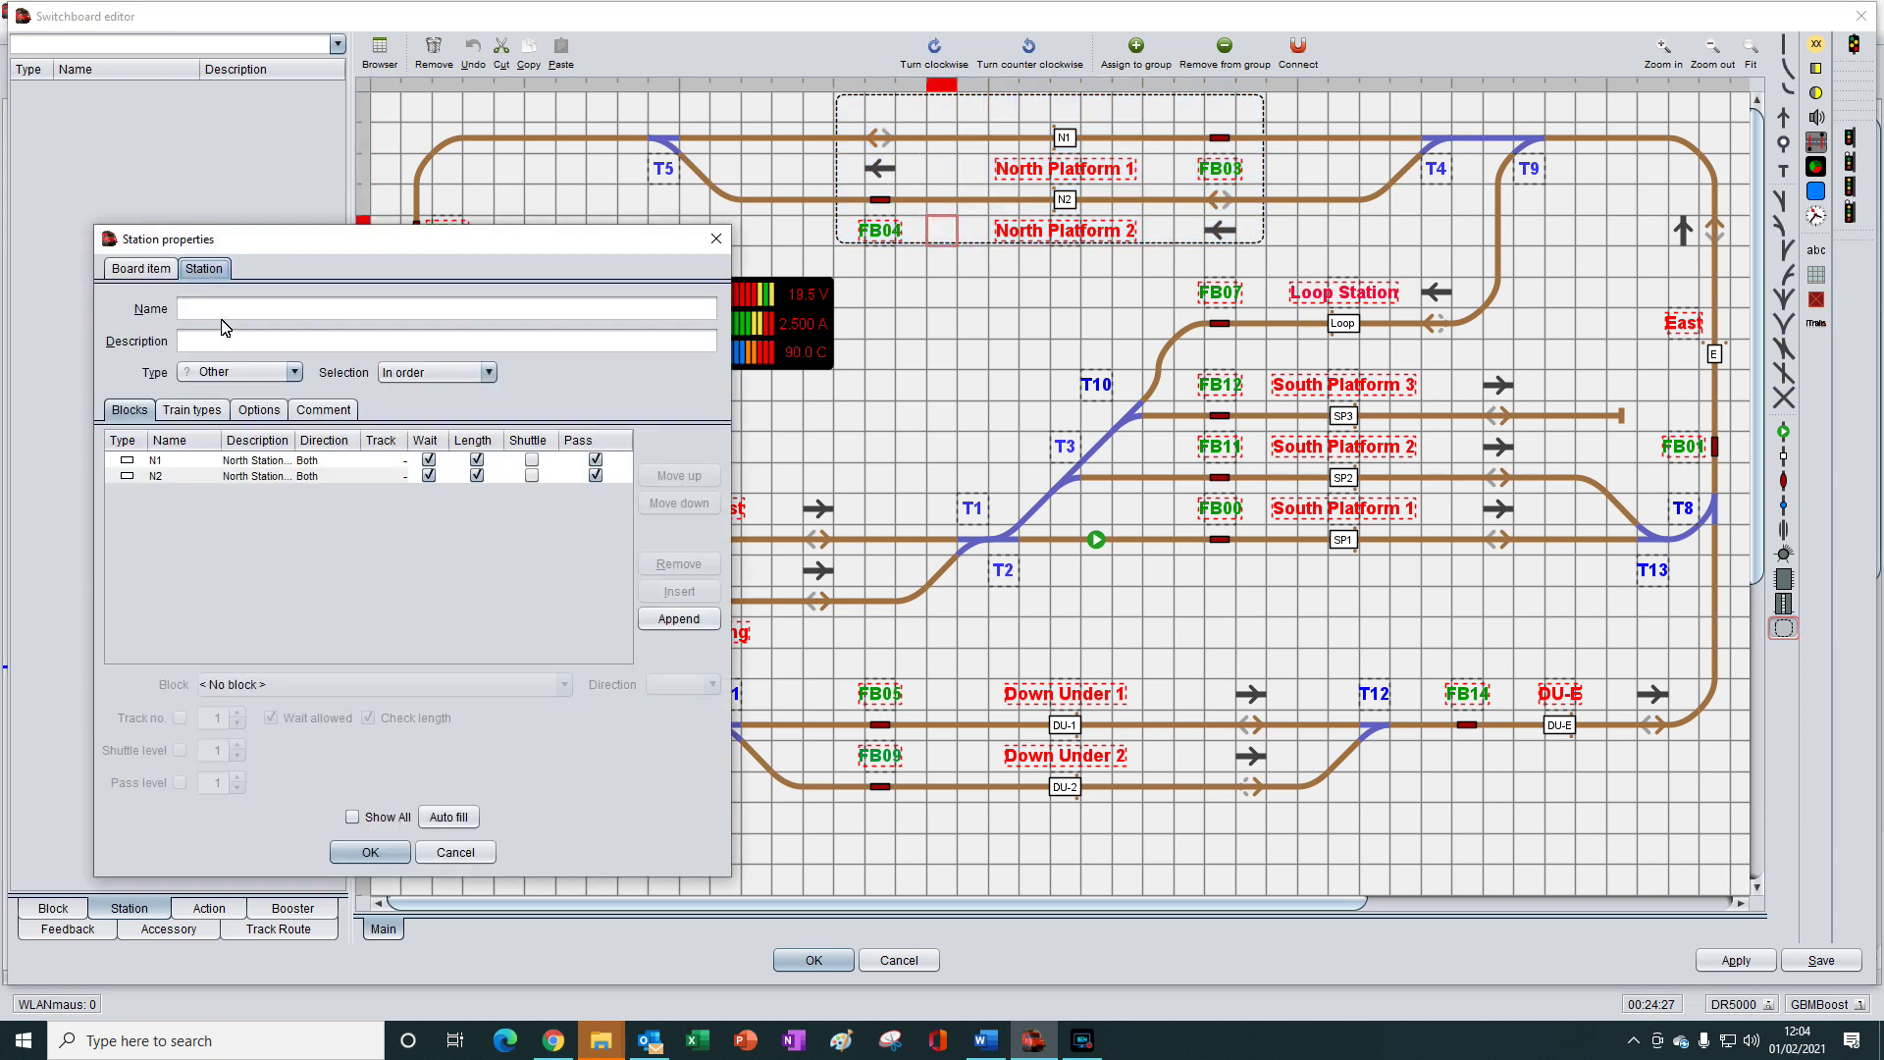
{"action": "left_click", "coordinate": [224, 316]}
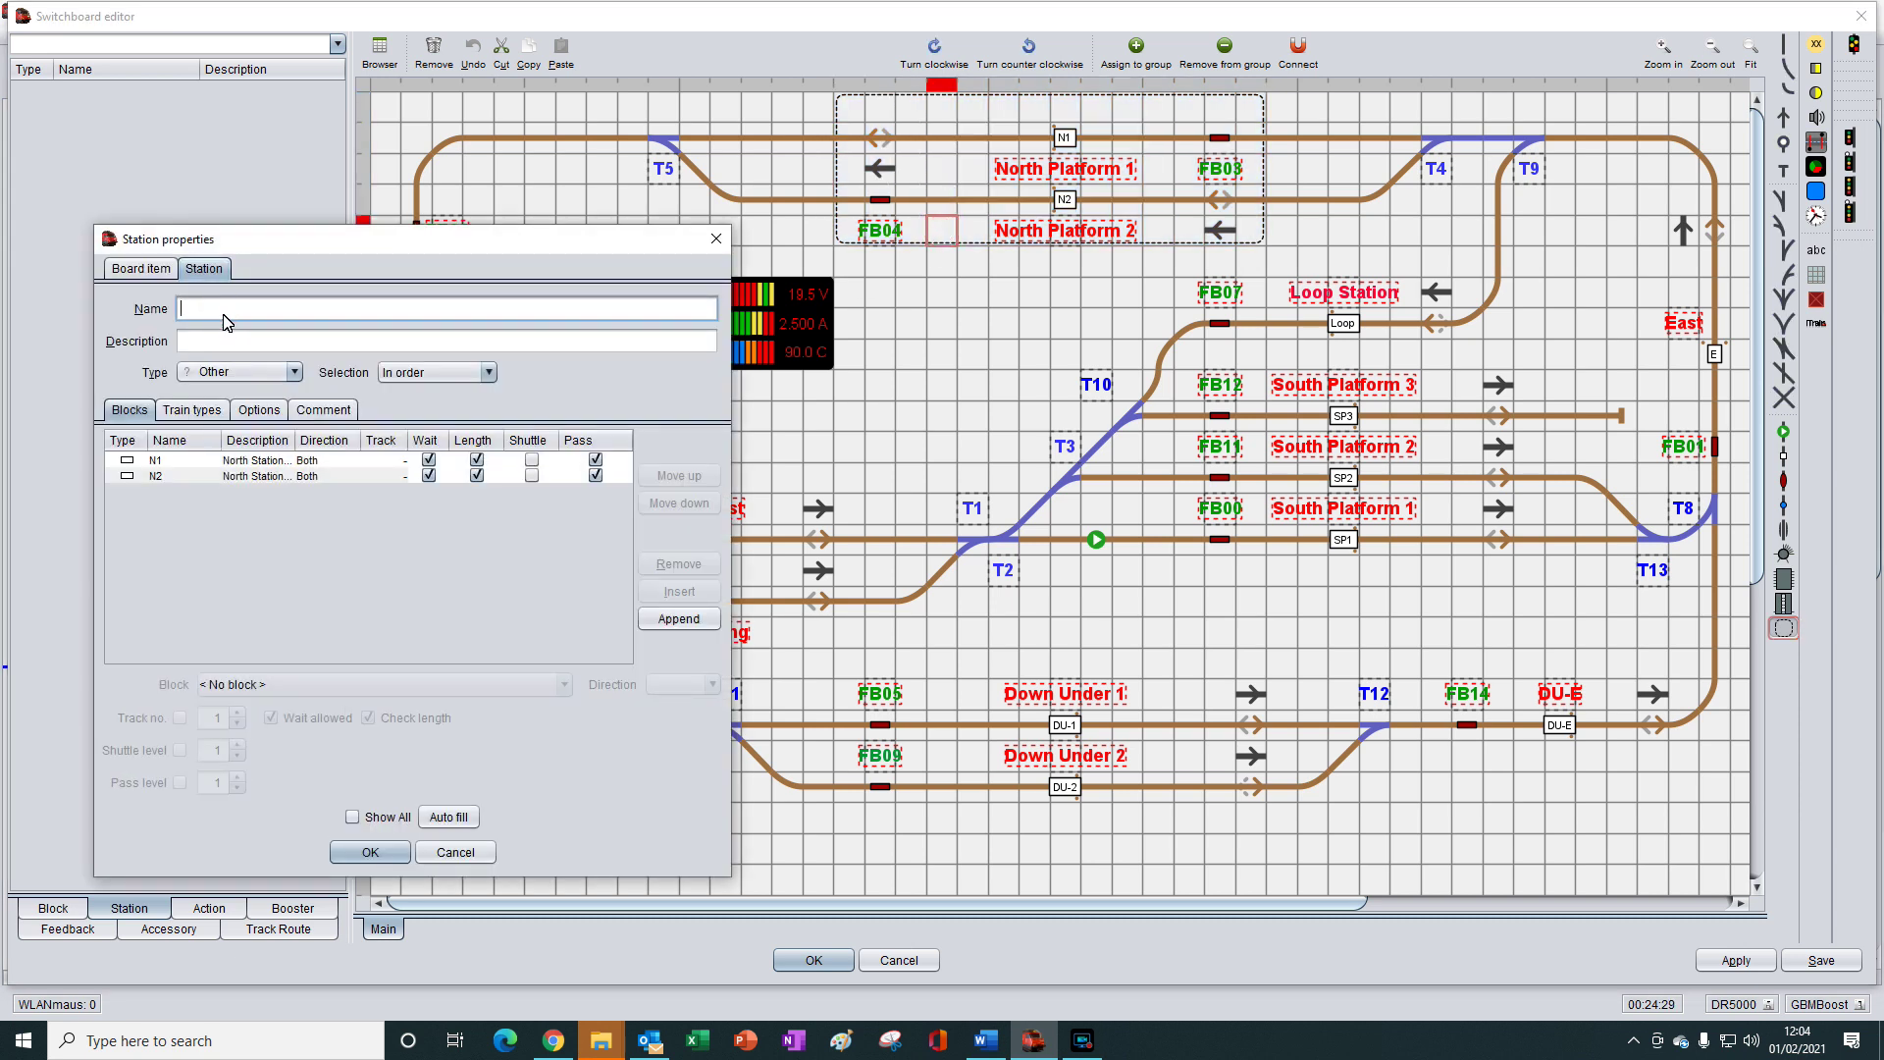
{"action": "type", "text": "North"}
{"action": "left_click", "coordinate": [365, 850]}
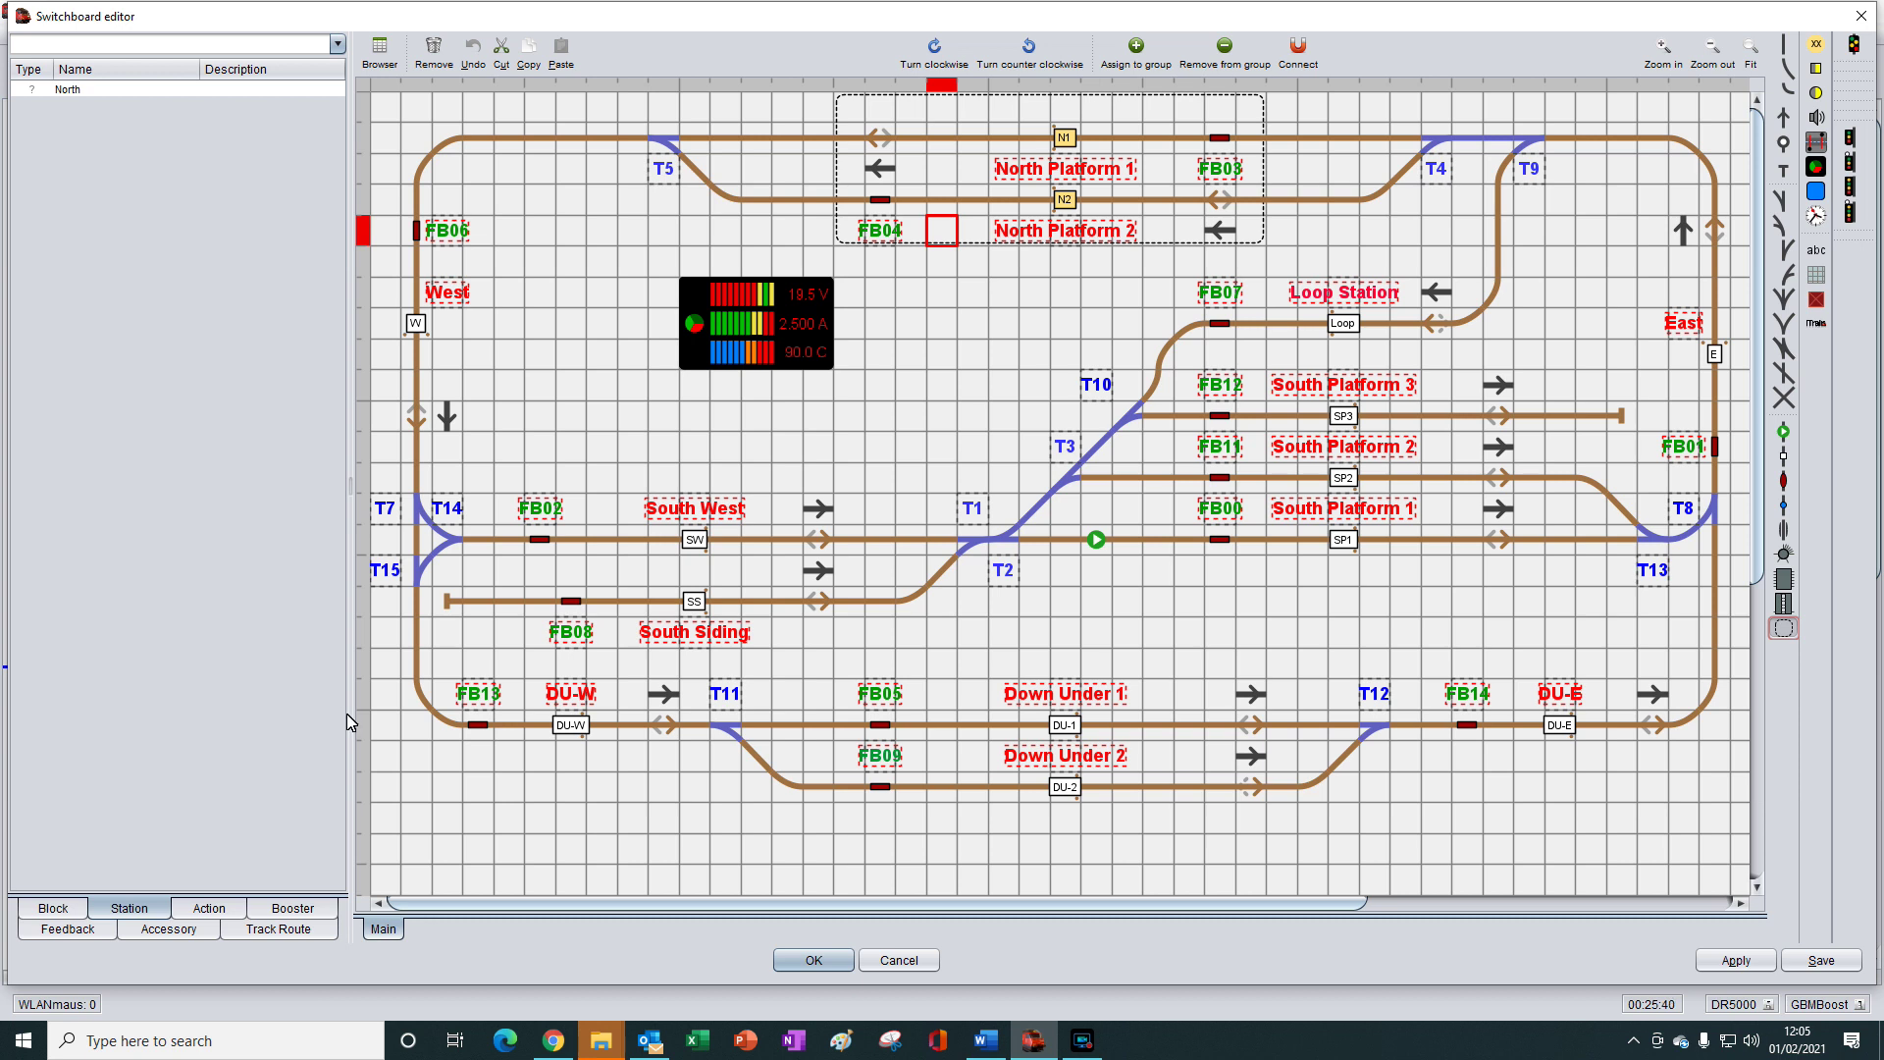
Remove block N2 from the North station's properties, keeping only N1
{"action": "double_click", "coordinate": [940, 239]}
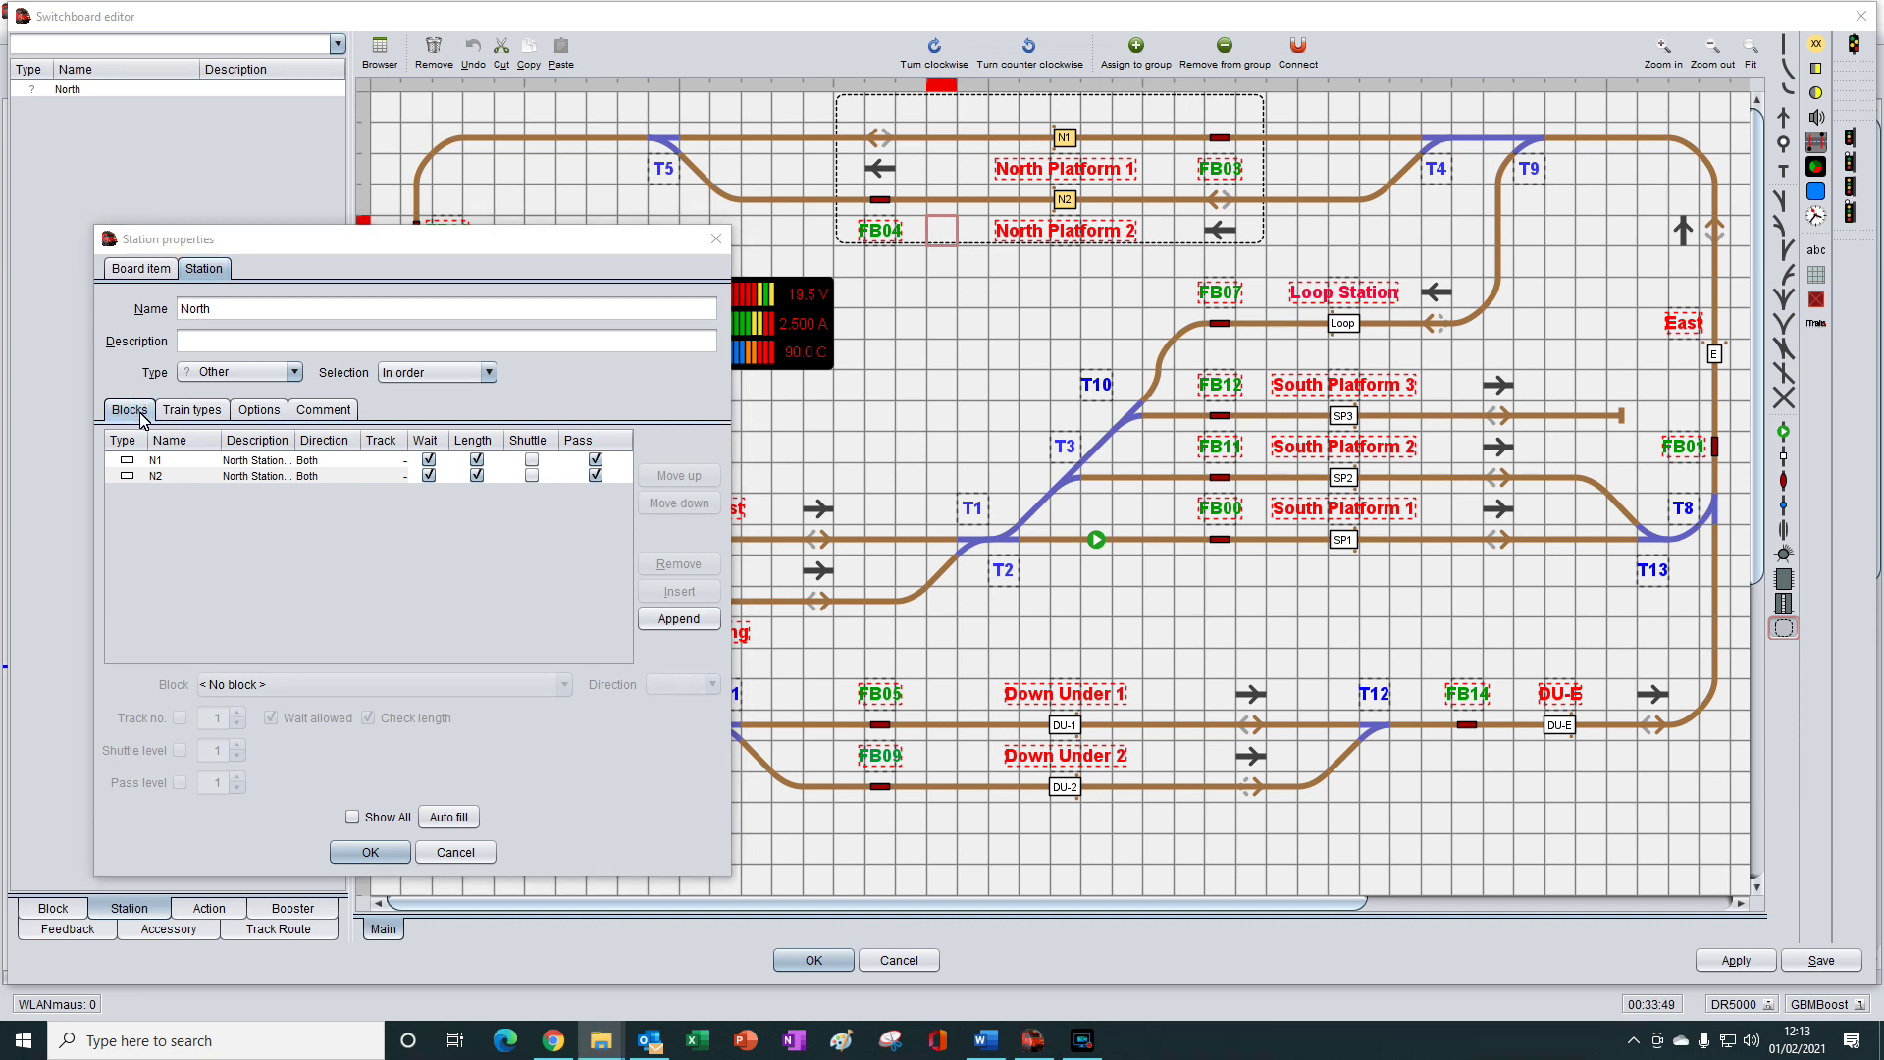
{"action": "left_click", "coordinate": [186, 481]}
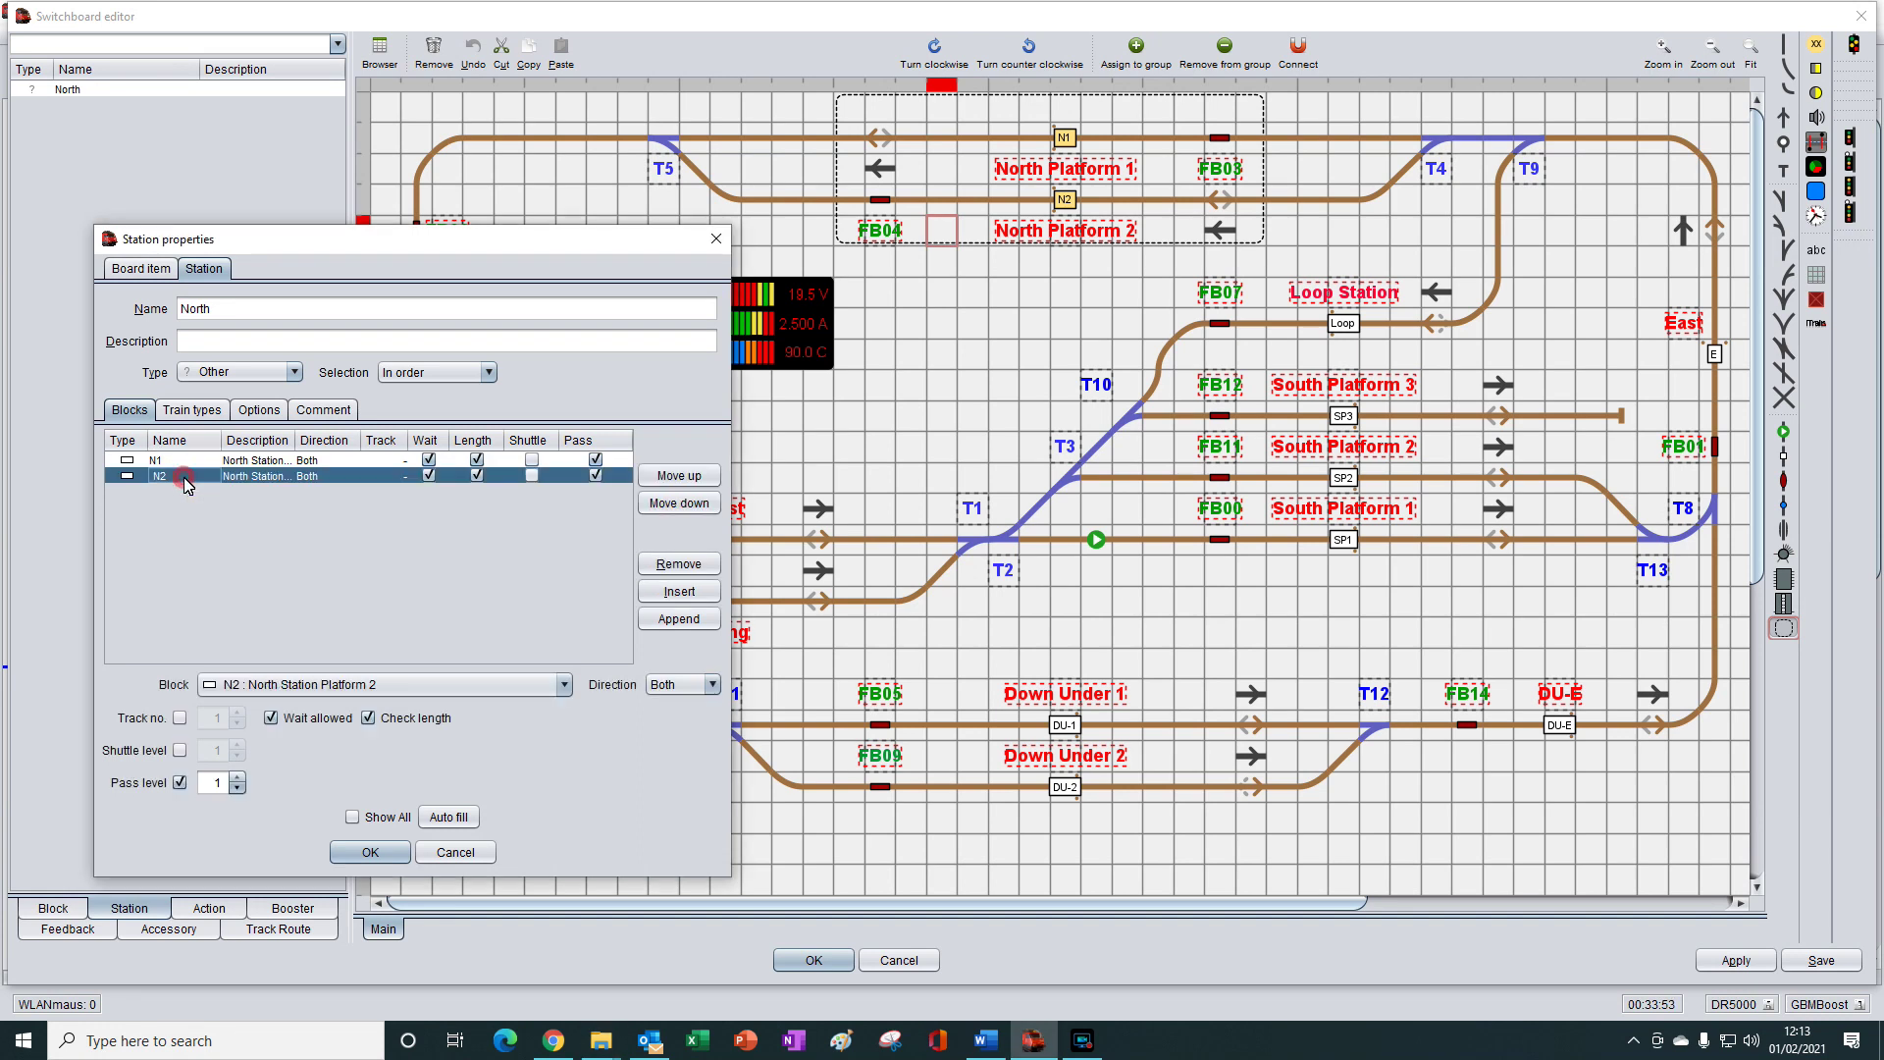
{"action": "left_click", "coordinate": [679, 571]}
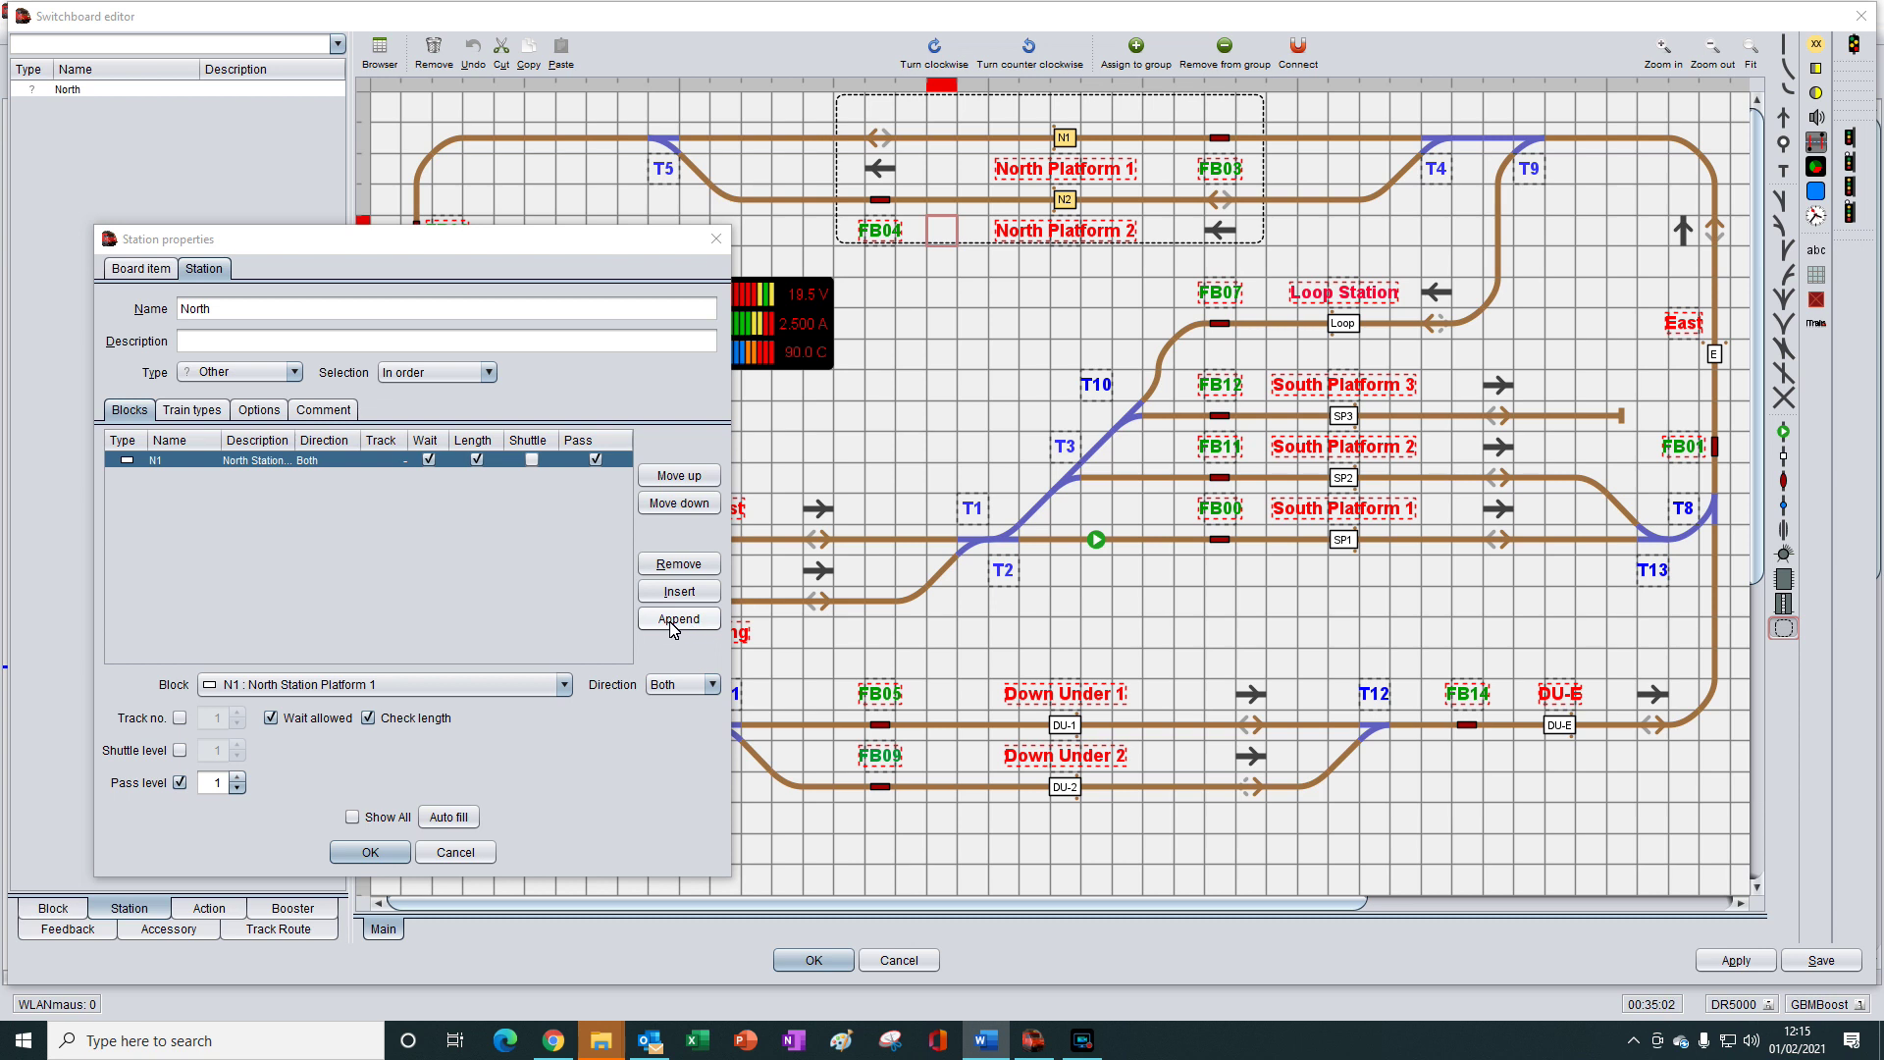
{"action": "left_click", "coordinate": [452, 694]}
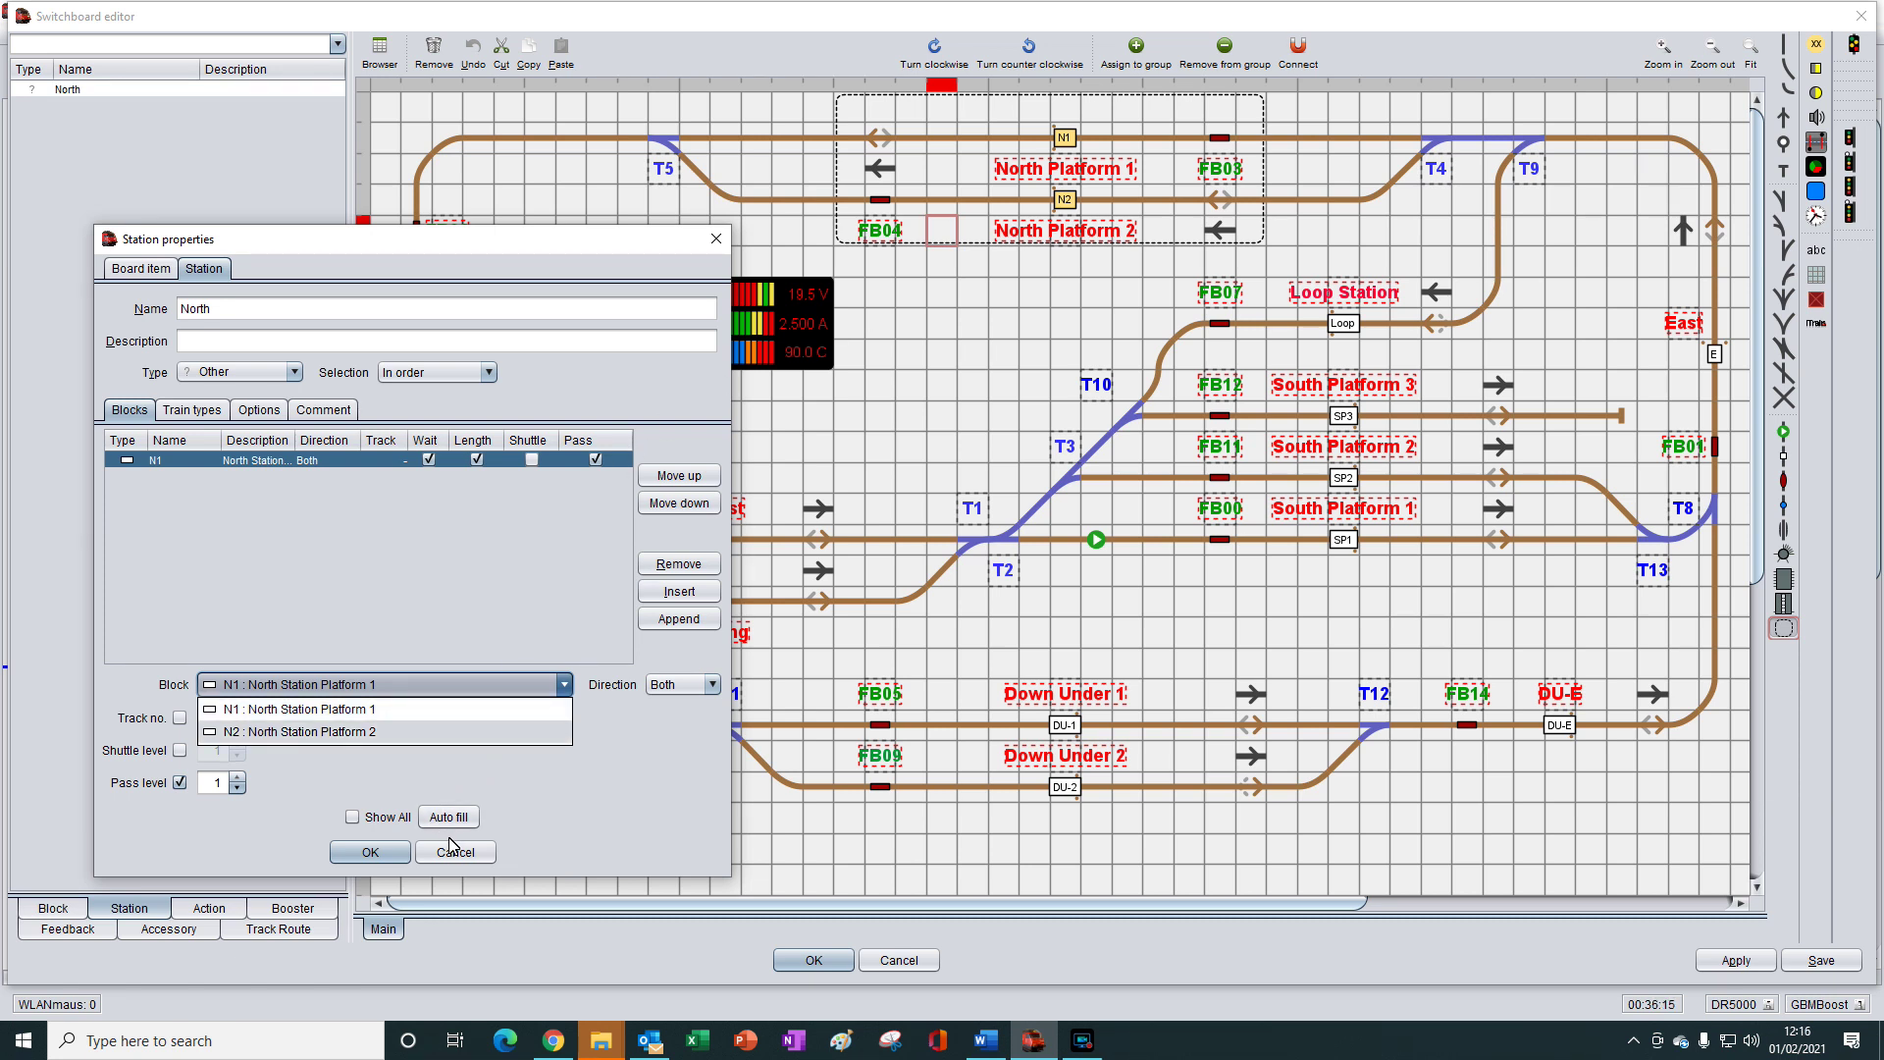
{"action": "left_click", "coordinate": [494, 822]}
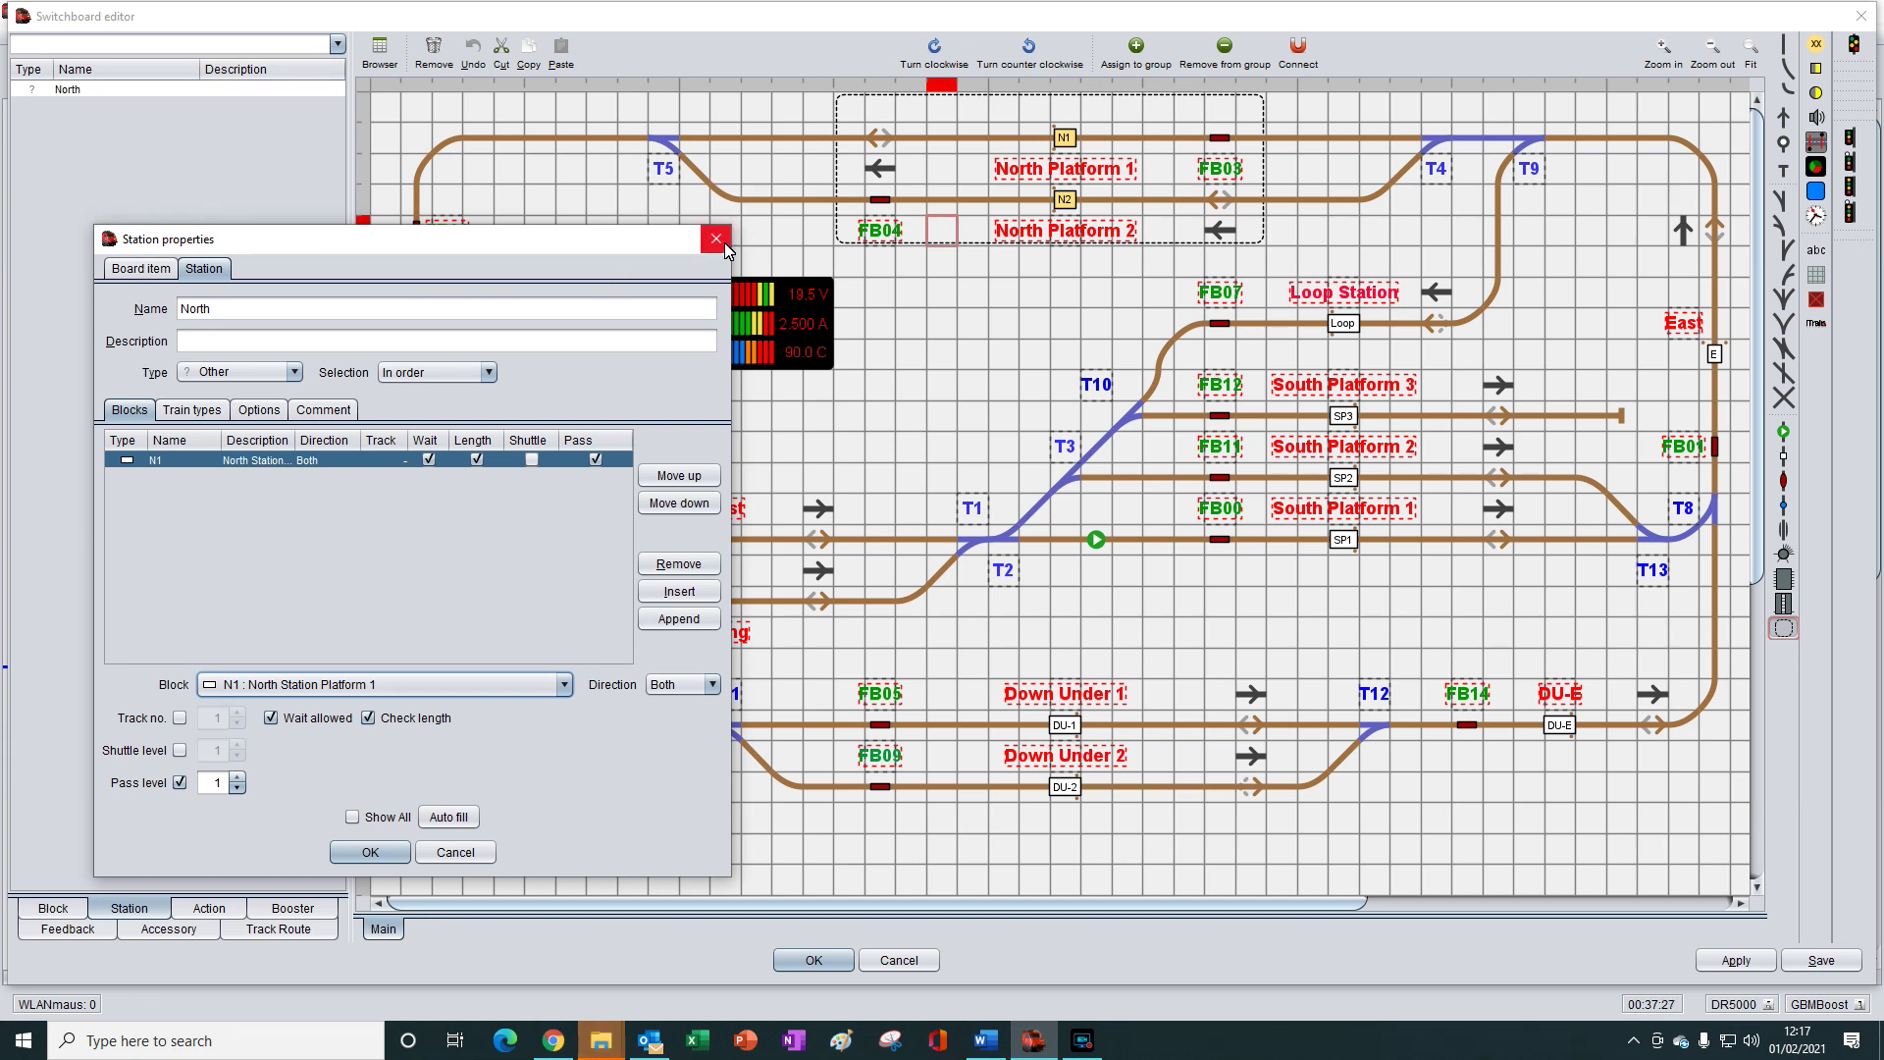
Reopen North's properties from the Station list and list every layout block for N2
{"action": "left_click", "coordinate": [717, 241]}
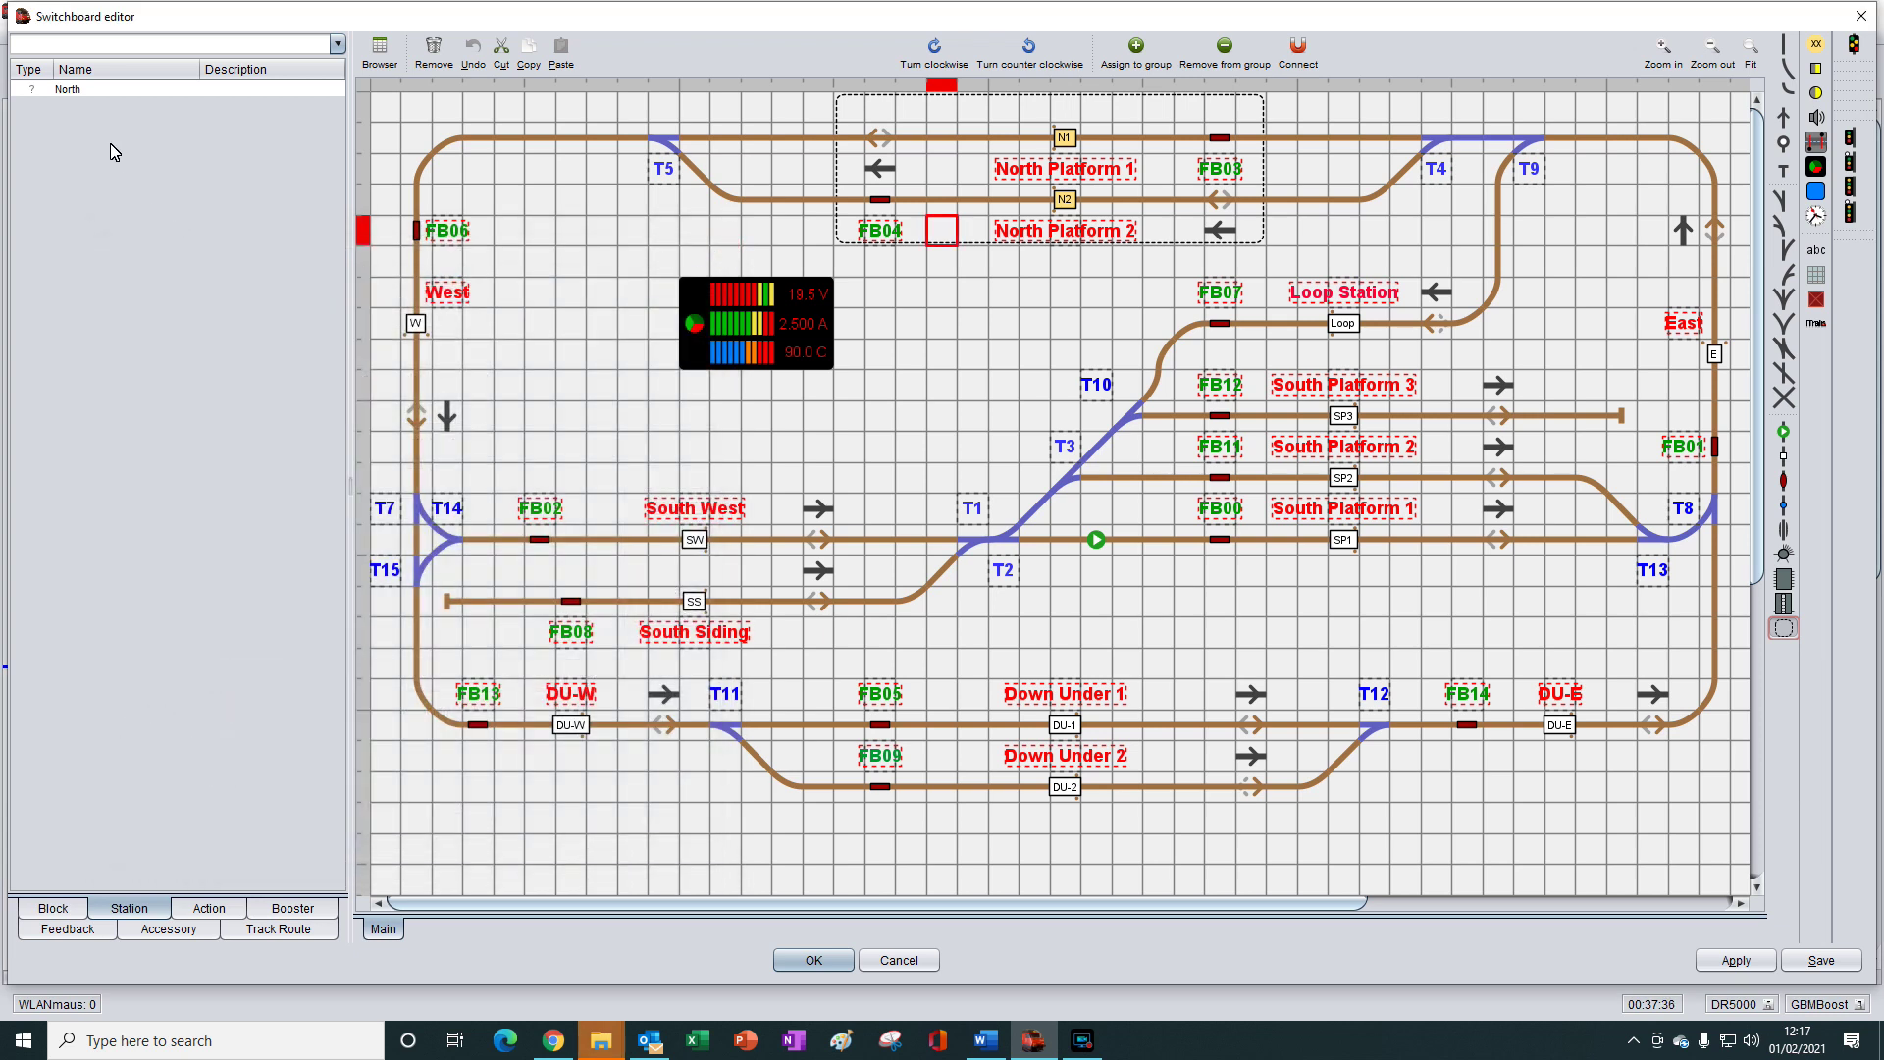
{"action": "right_click", "coordinate": [76, 95]}
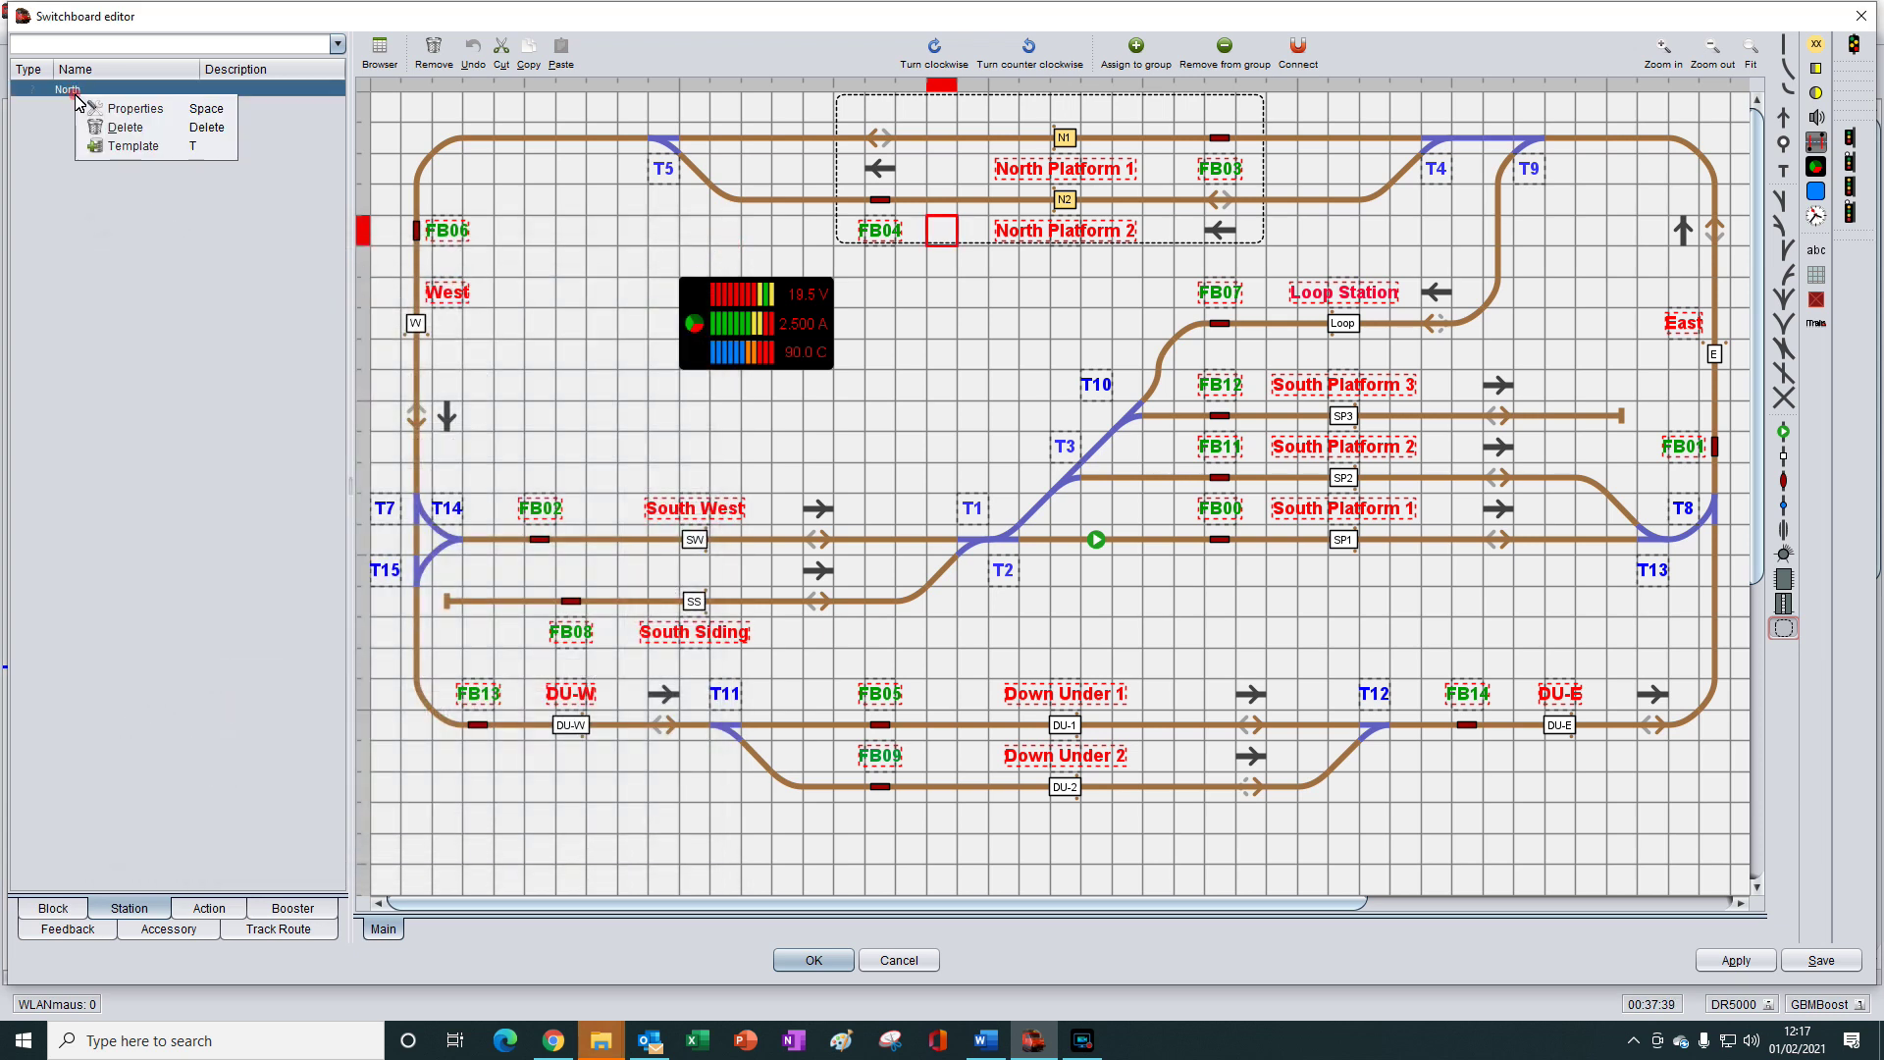
{"action": "left_click", "coordinate": [136, 111]}
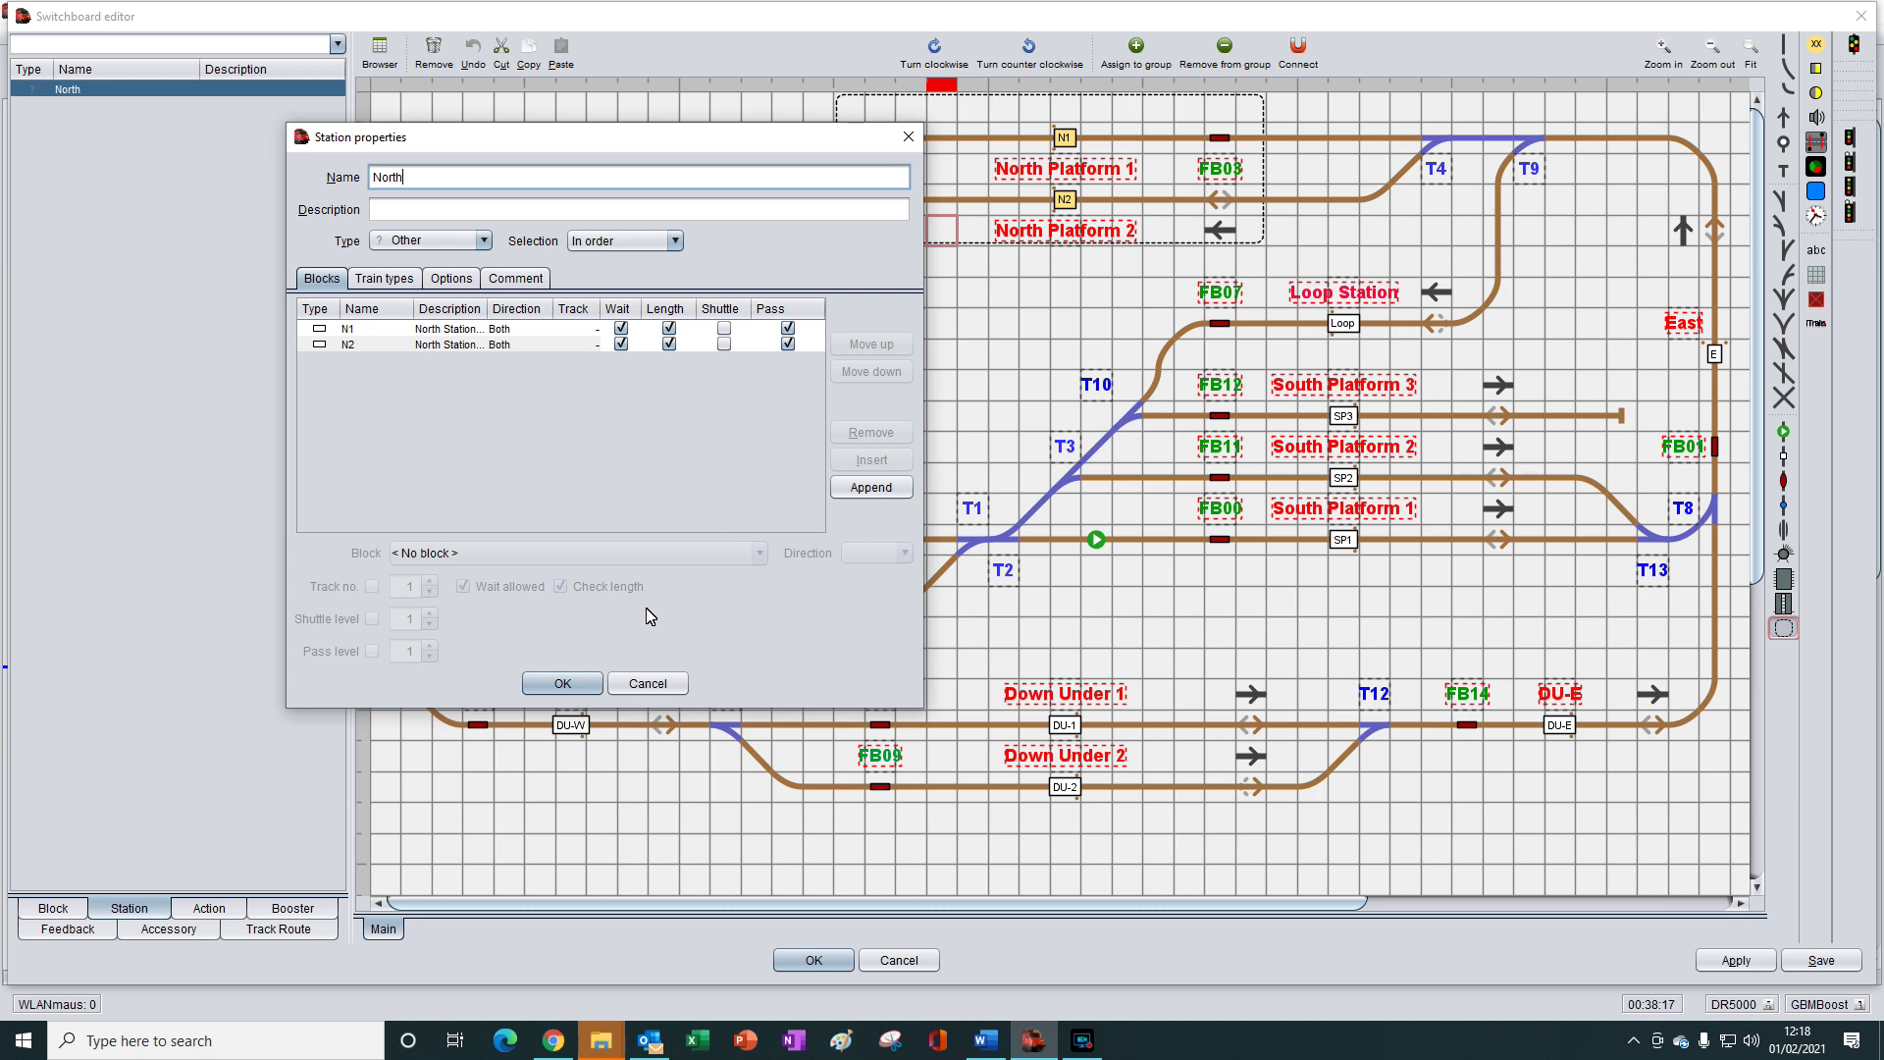
{"action": "left_click", "coordinate": [405, 346]}
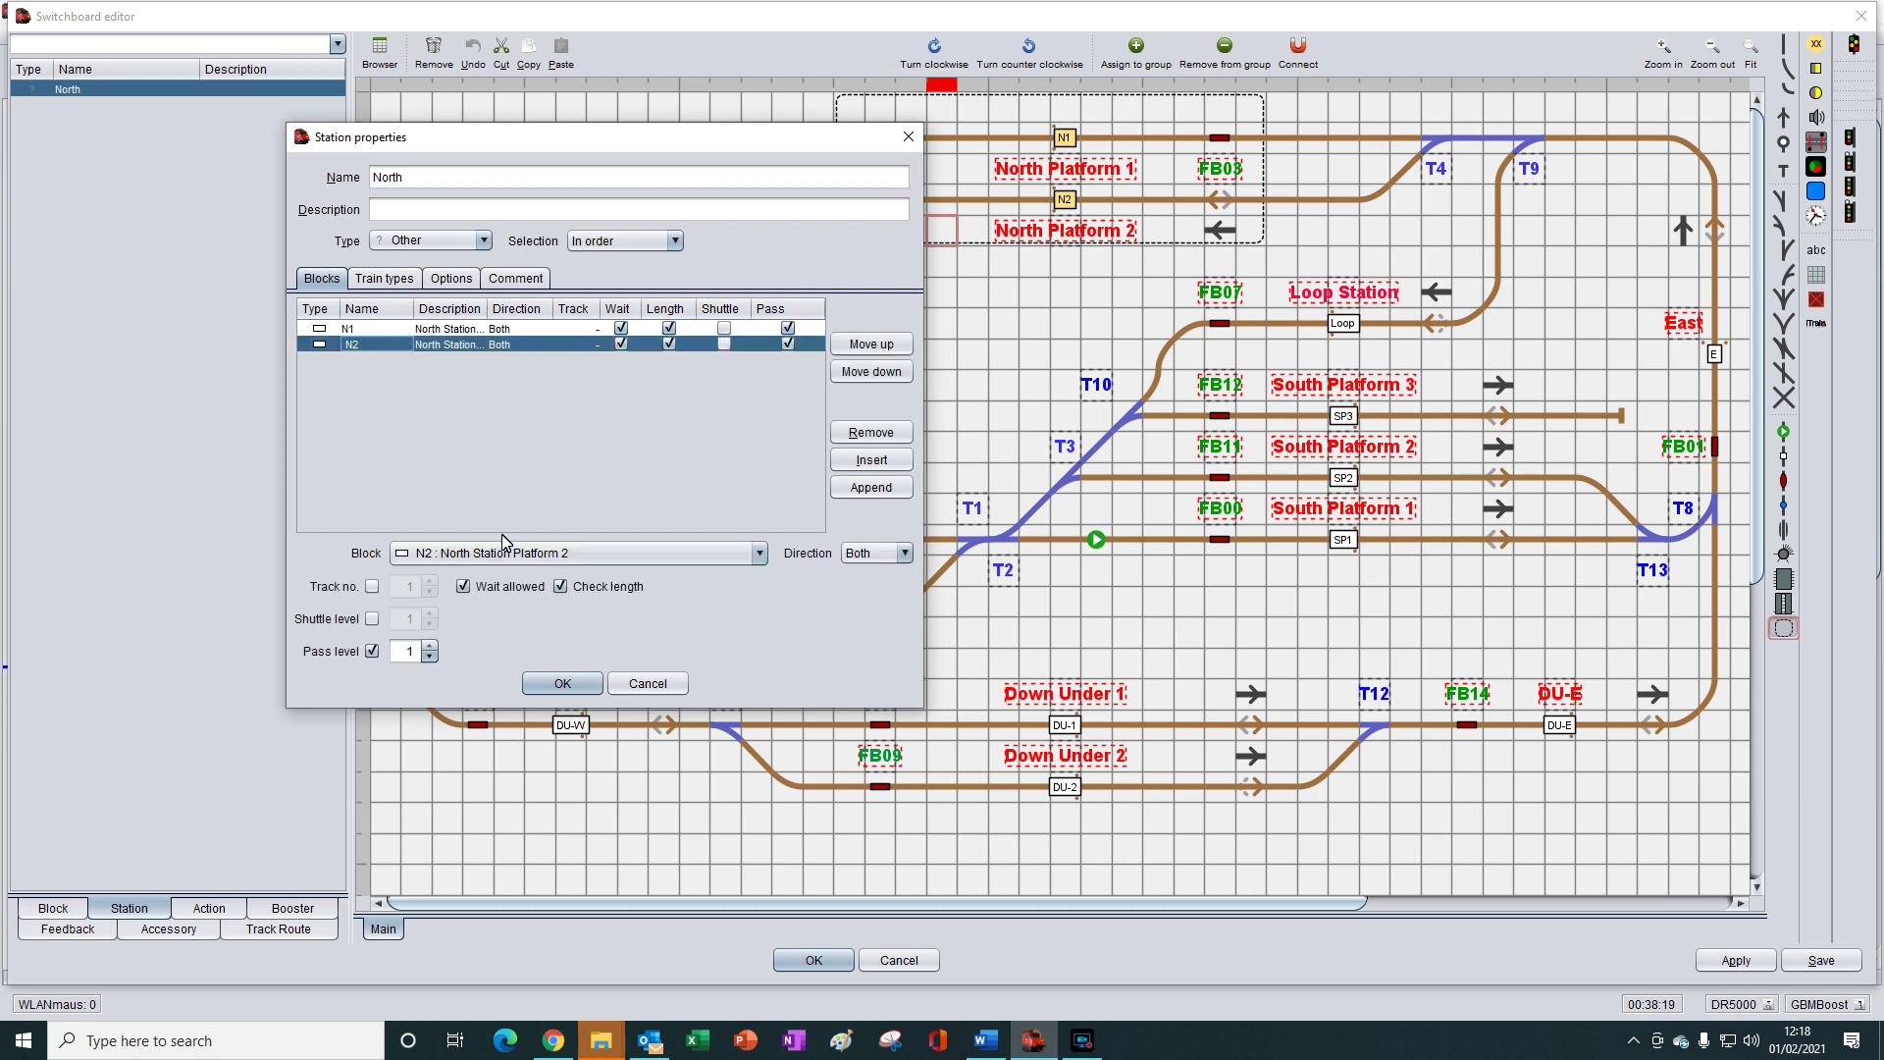
{"action": "left_click", "coordinate": [610, 566]}
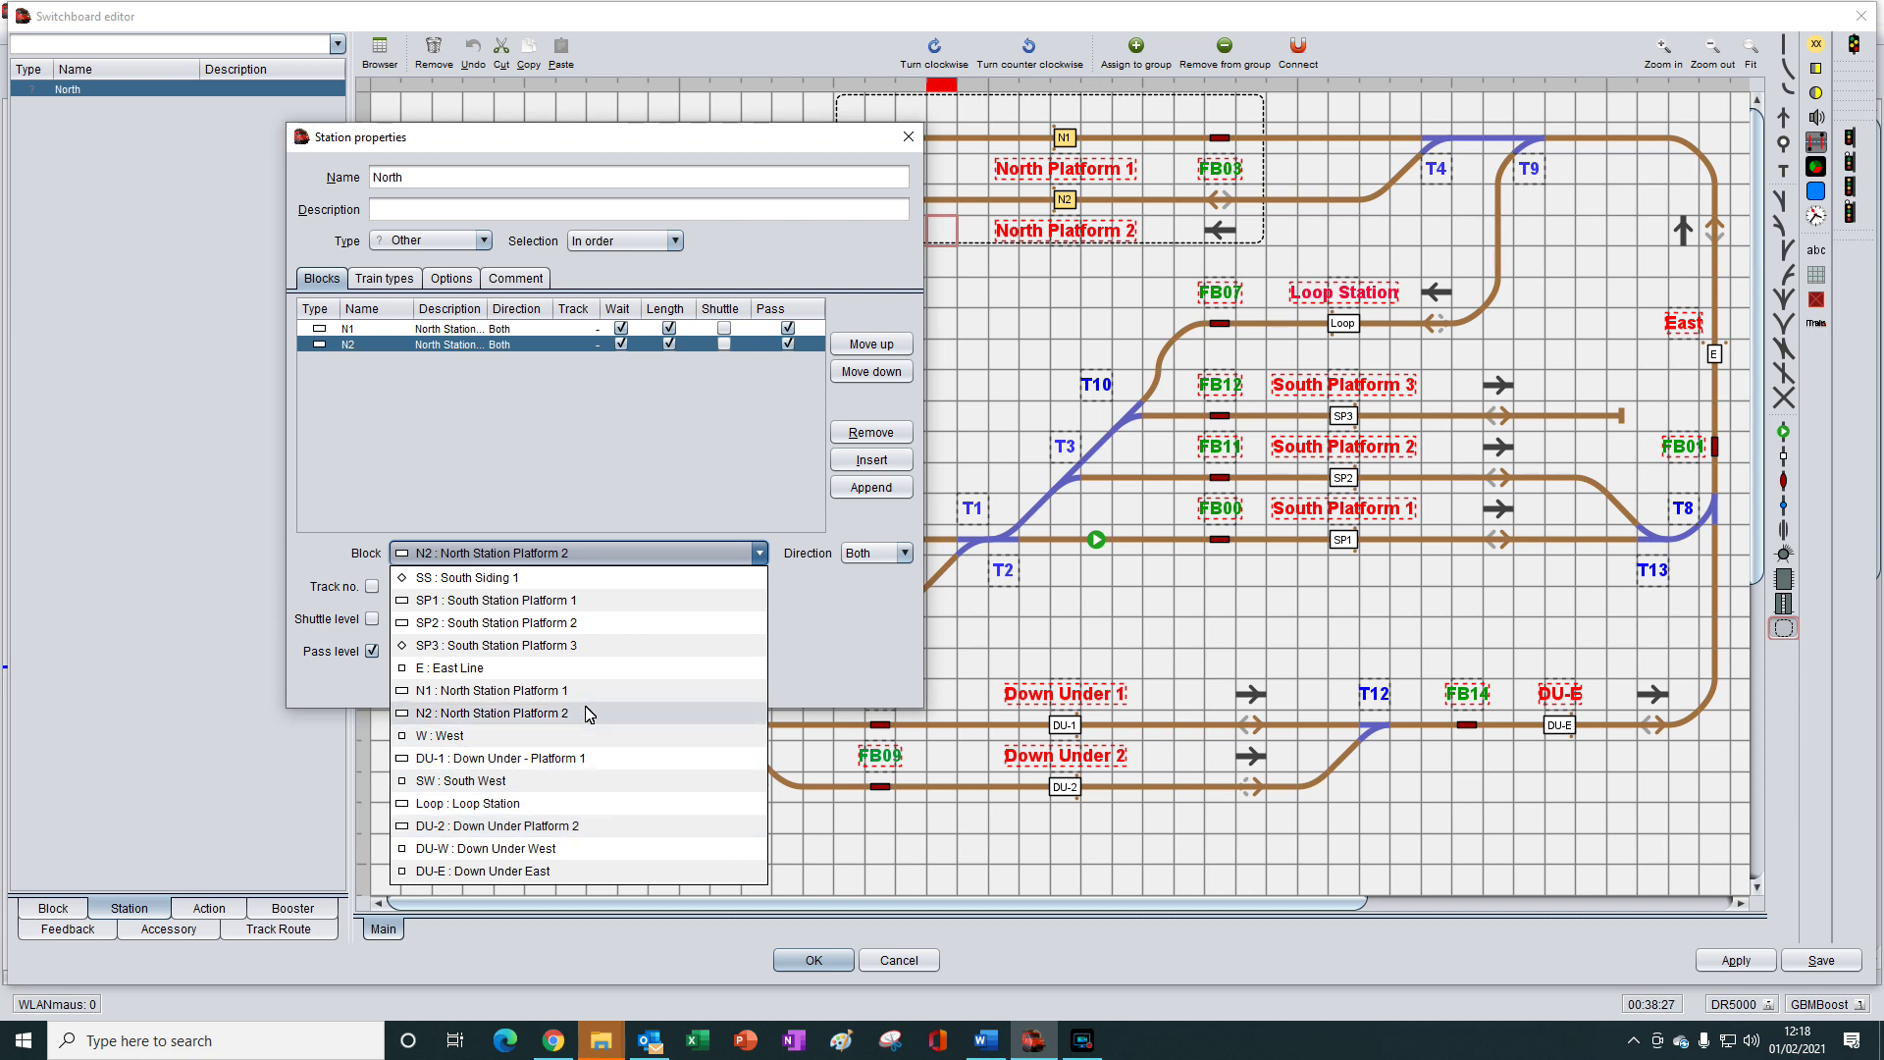
Keep N2 in the block list and show North's available station types
{"action": "left_click", "coordinate": [610, 505]}
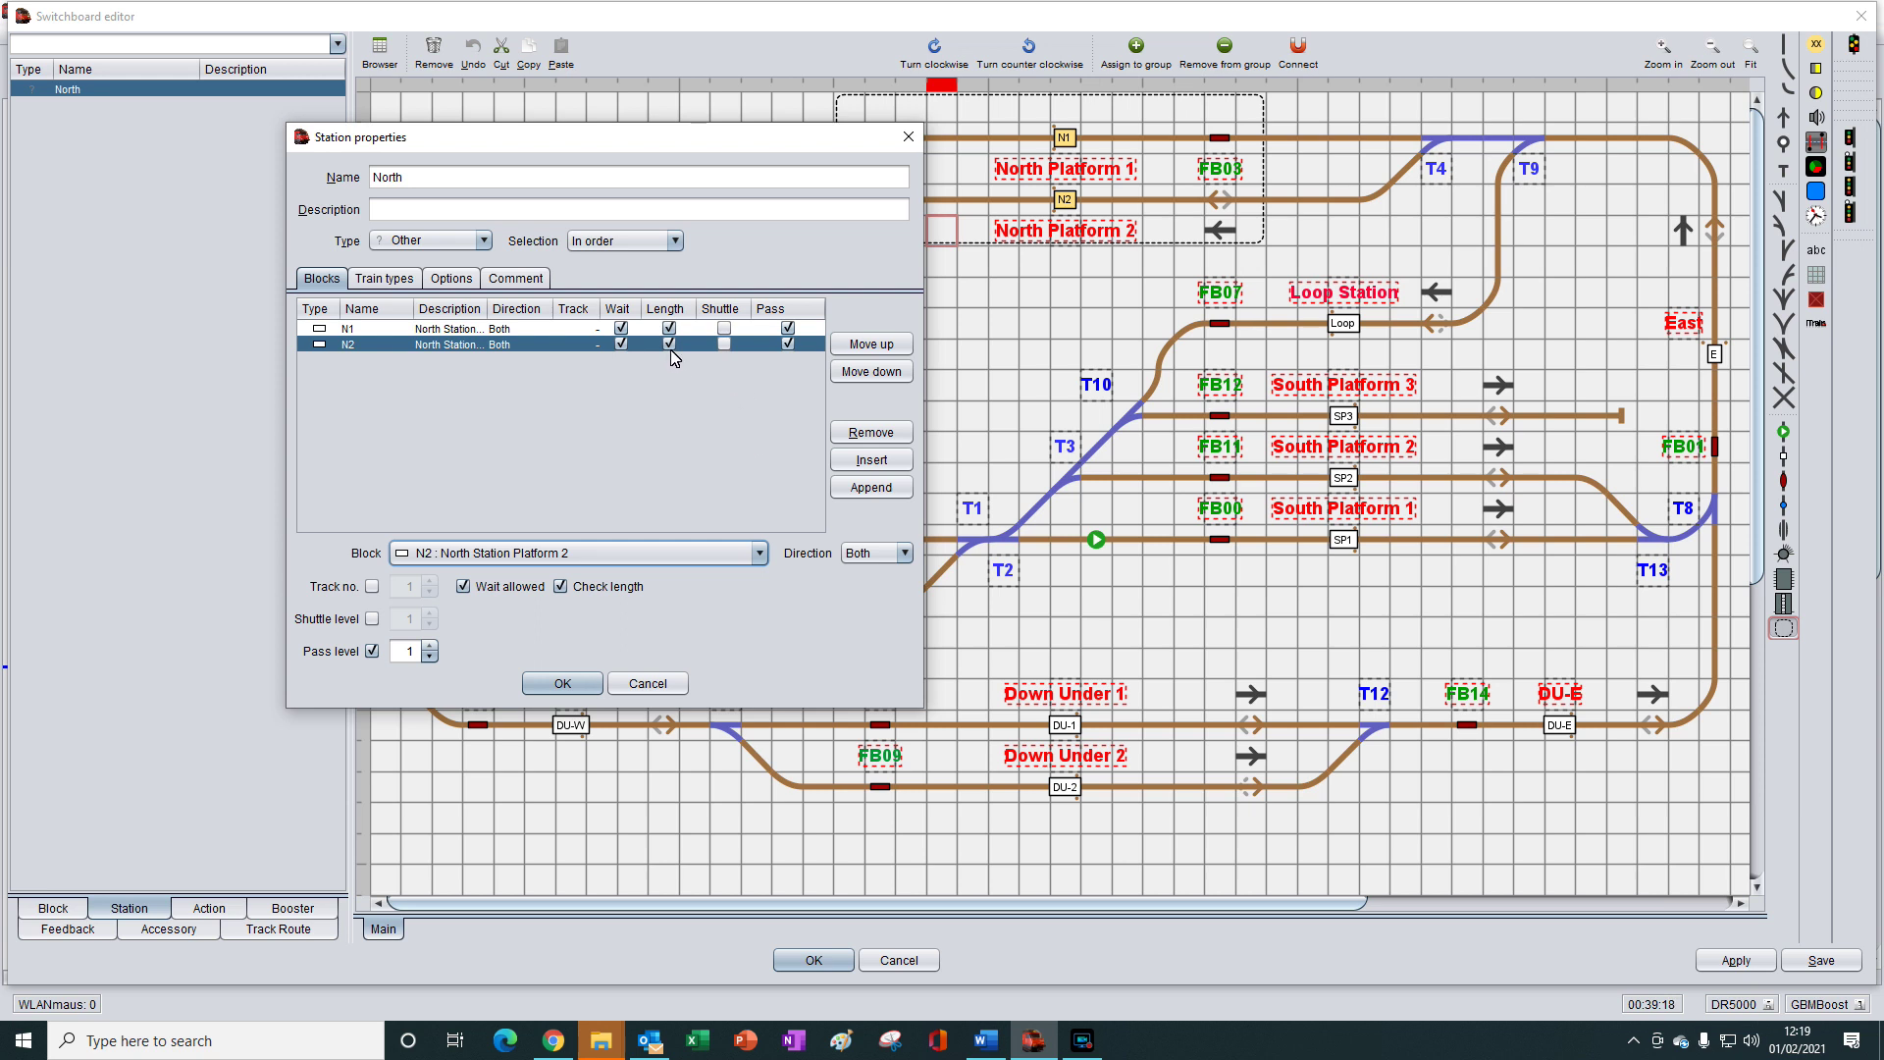
{"action": "left_click", "coordinate": [484, 241]}
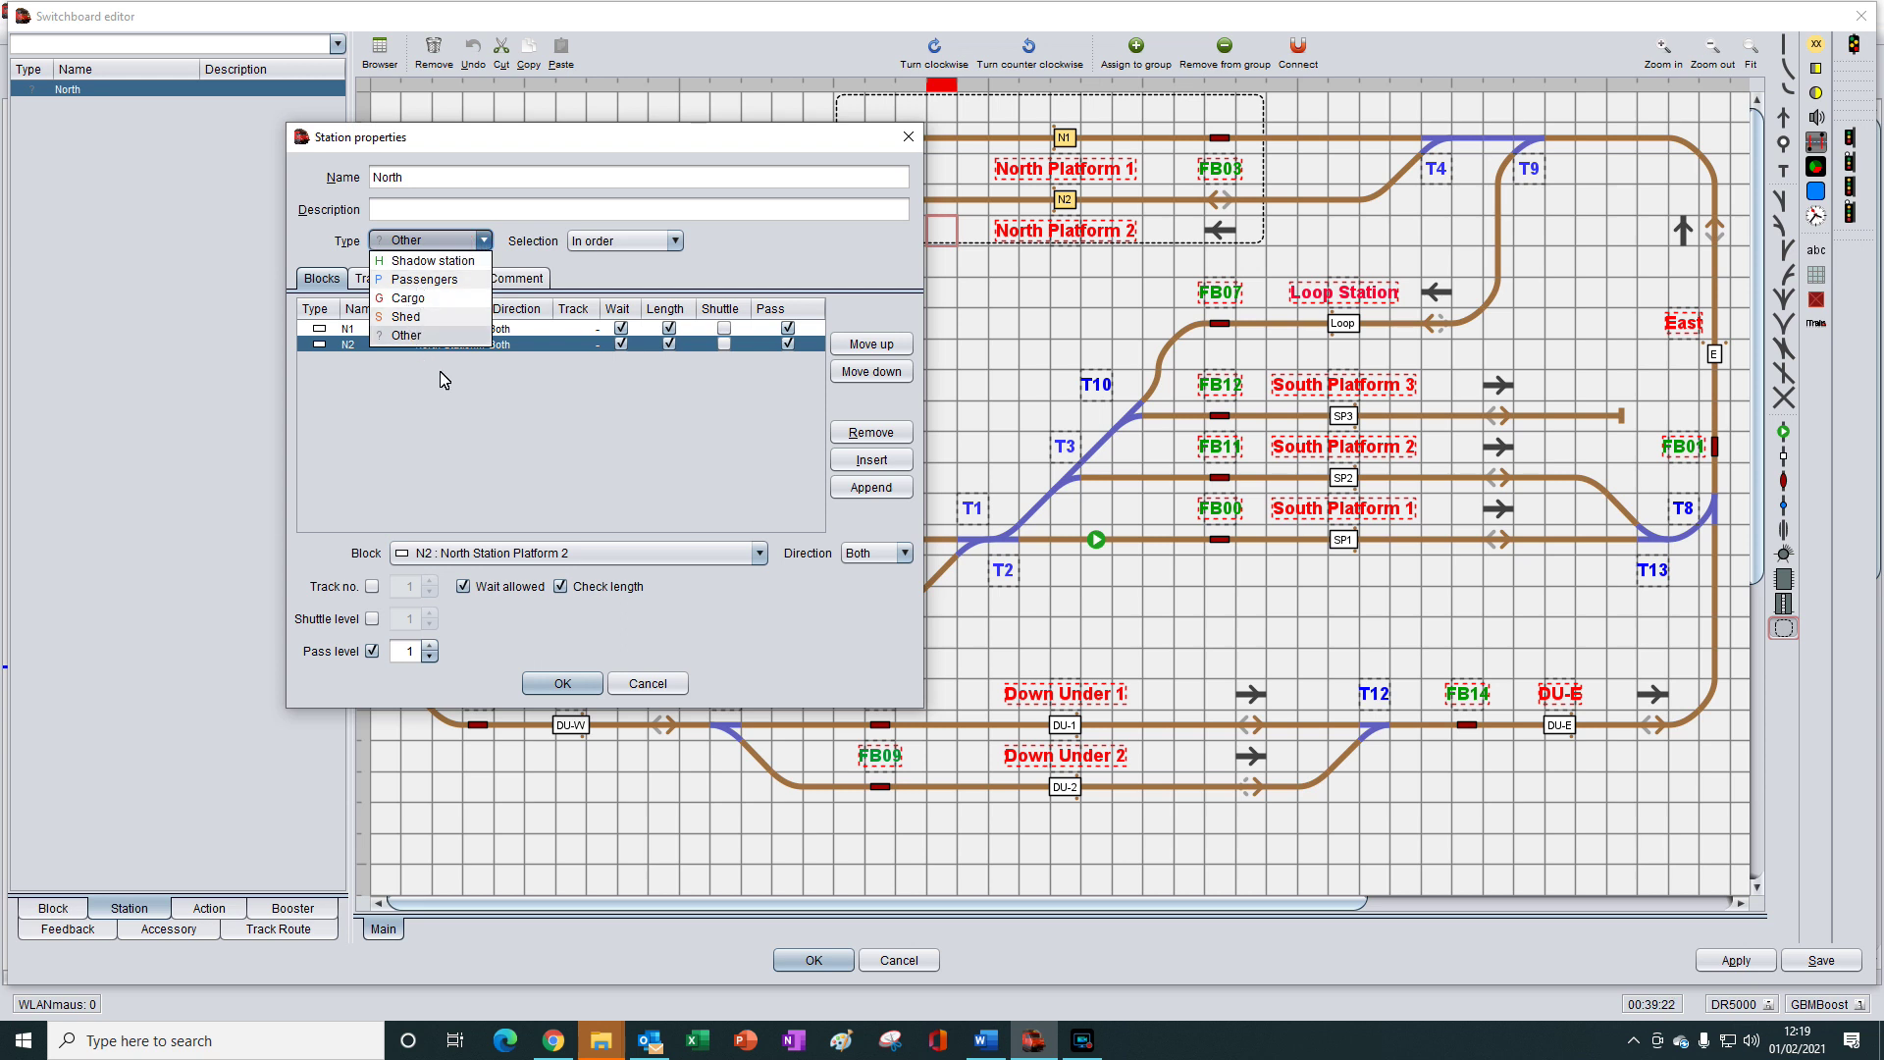